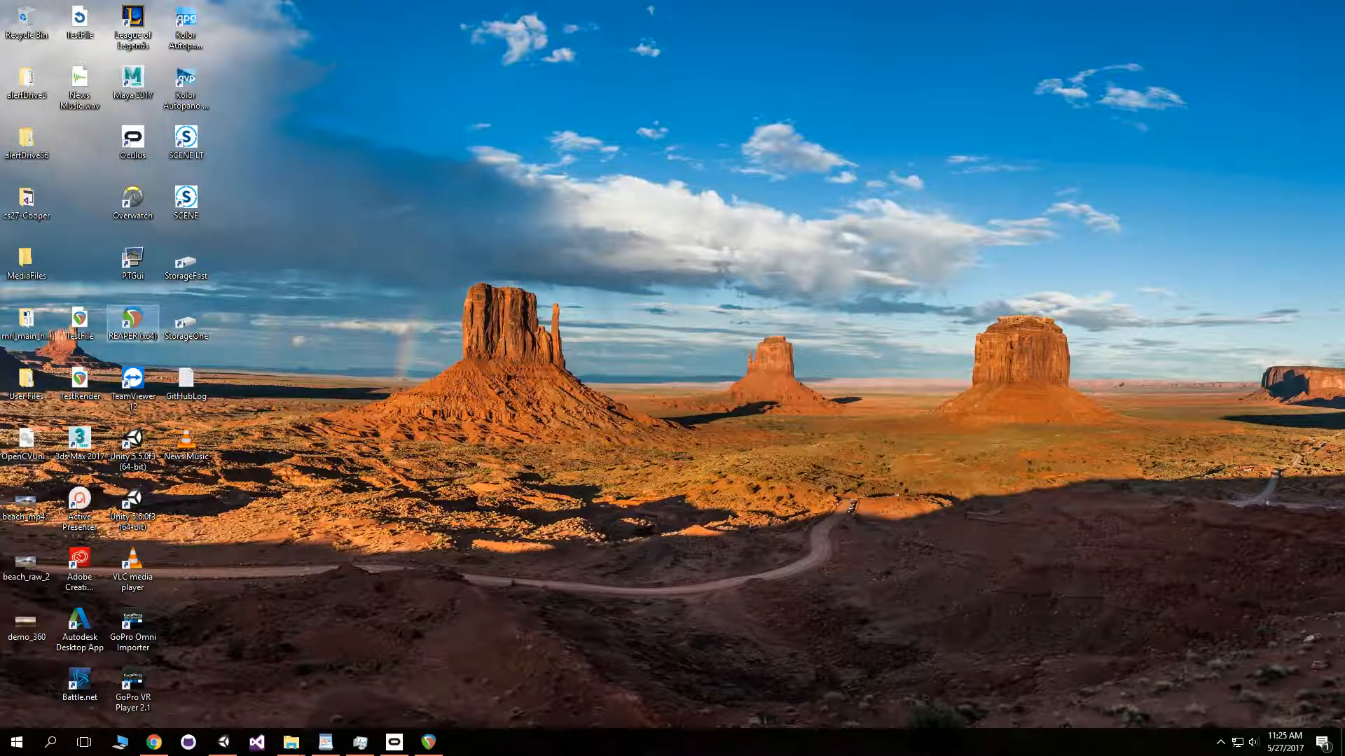
- Switch to the Hawaii project and turn off Decode Binaural in the CONTROL PLUGIN track's FB360 Control effect
mouse_move(429, 742)
click(428, 683)
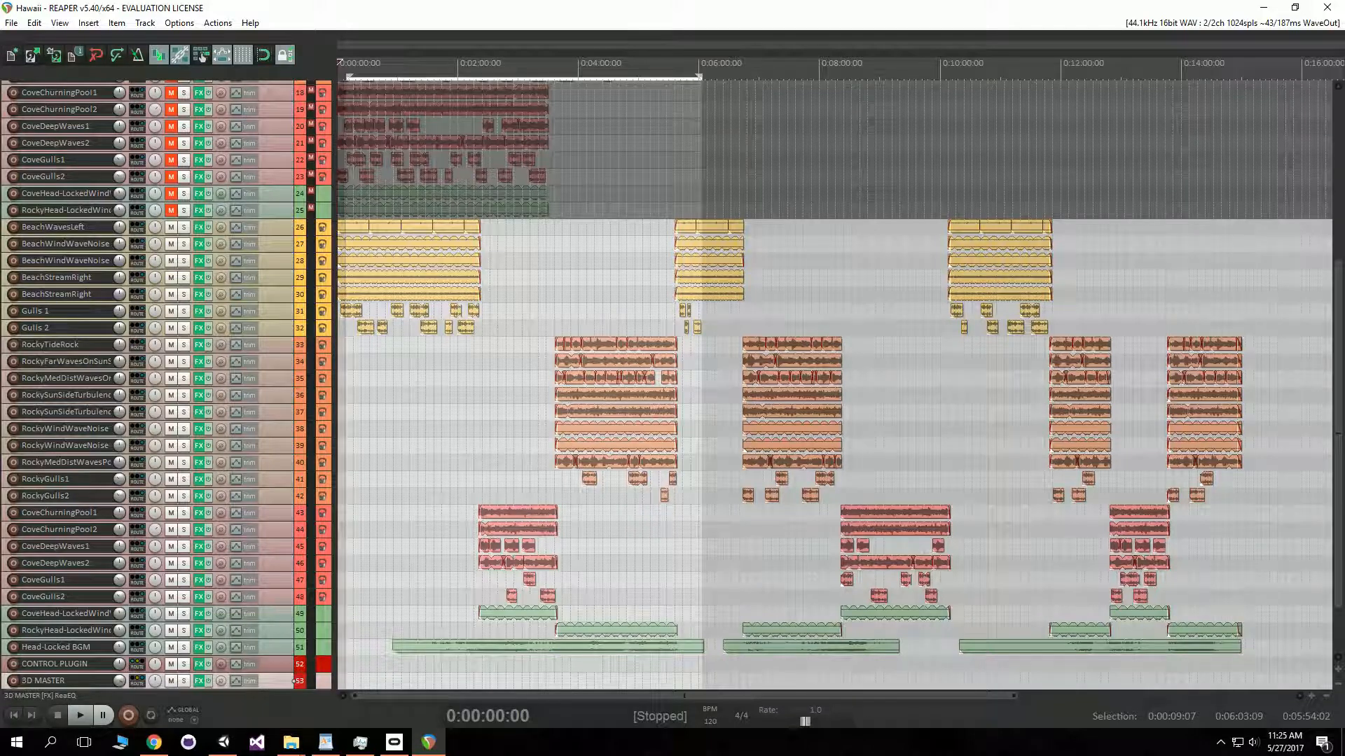
scroll(665, 385, down, 3)
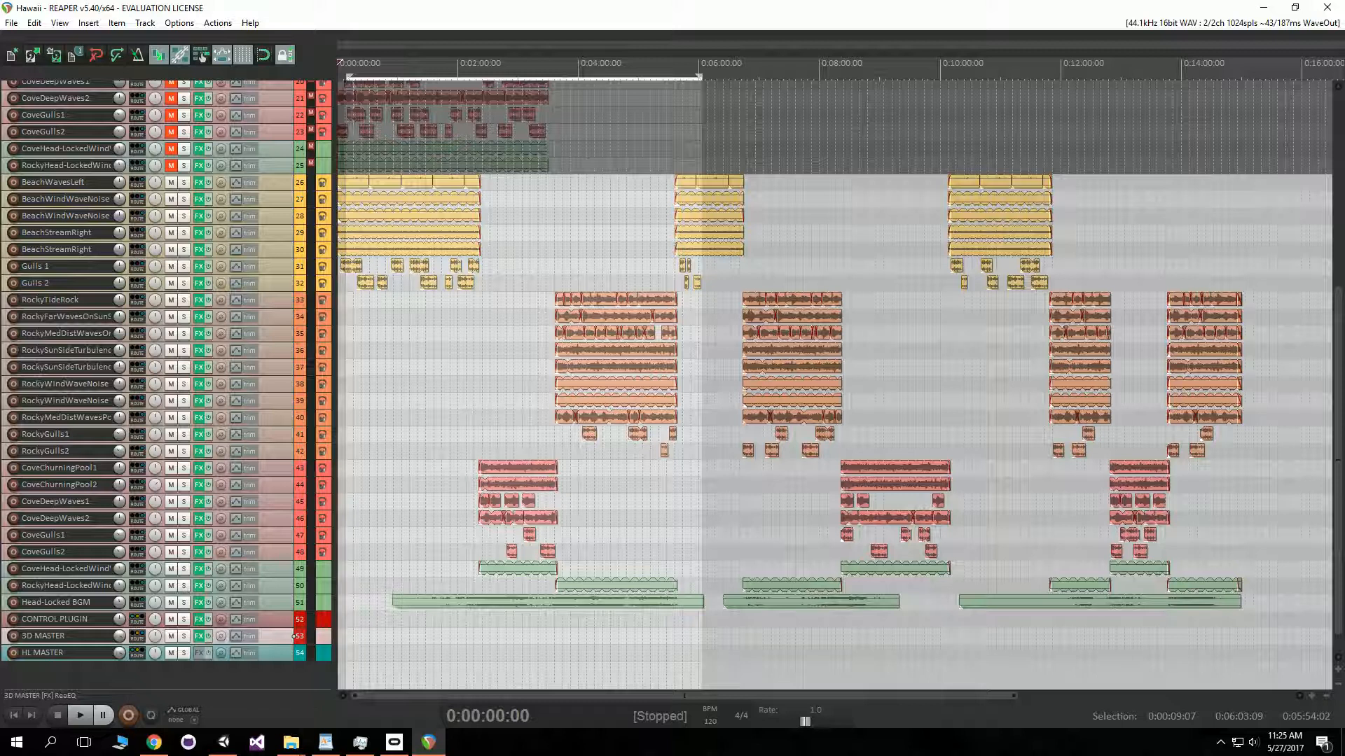
click(294, 653)
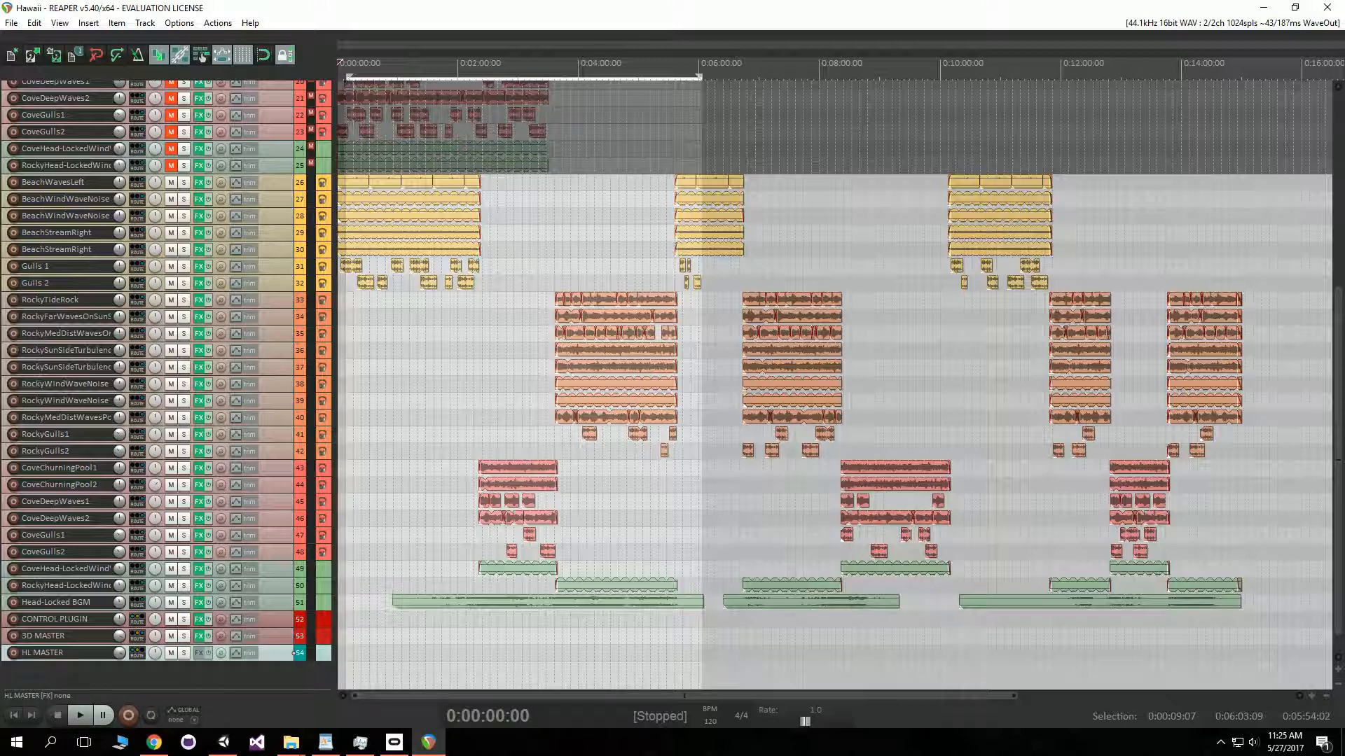
click(295, 619)
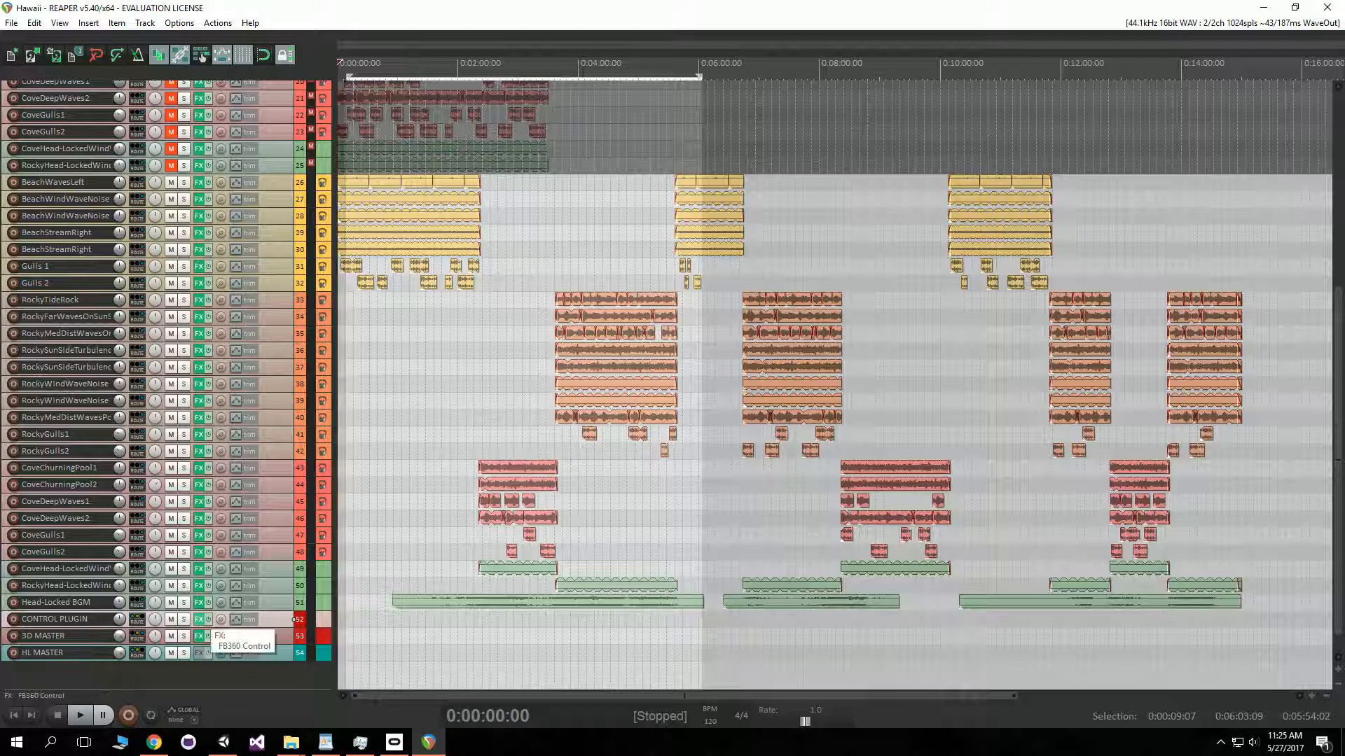
click(199, 619)
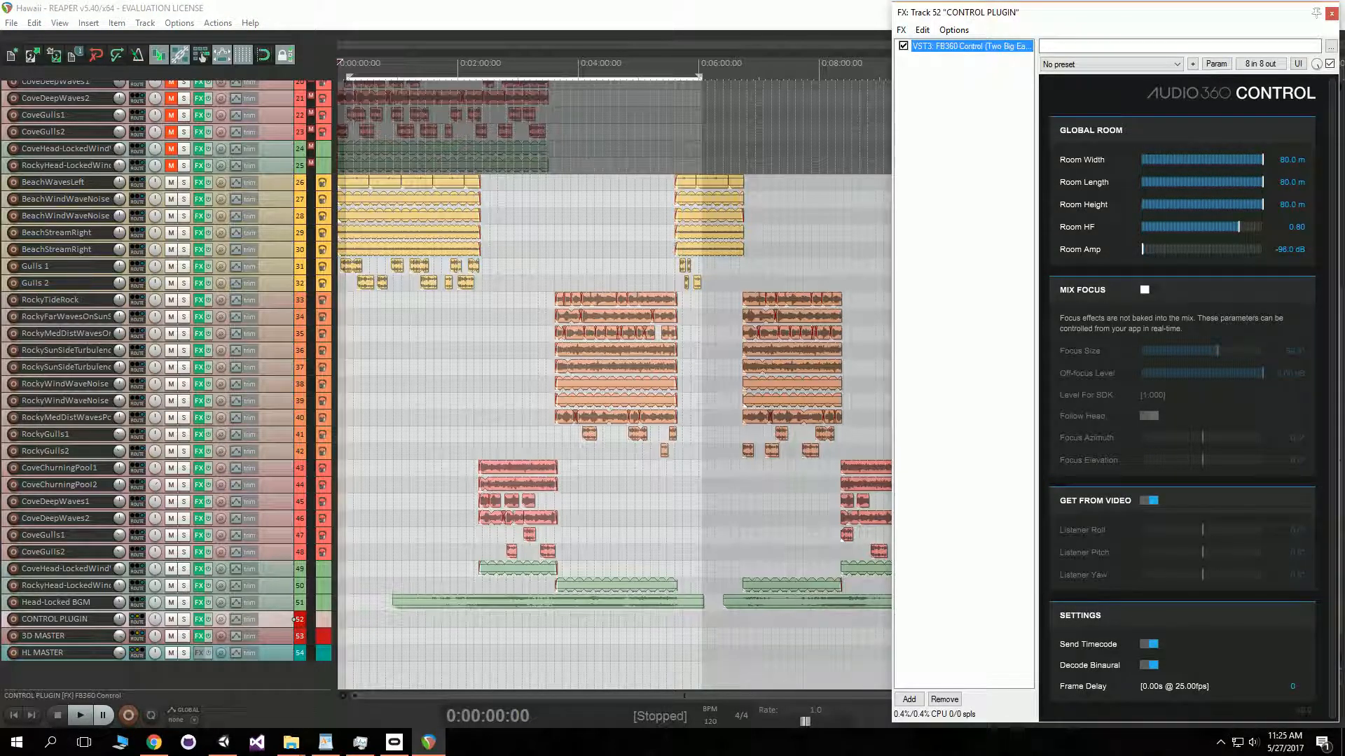
click(1149, 665)
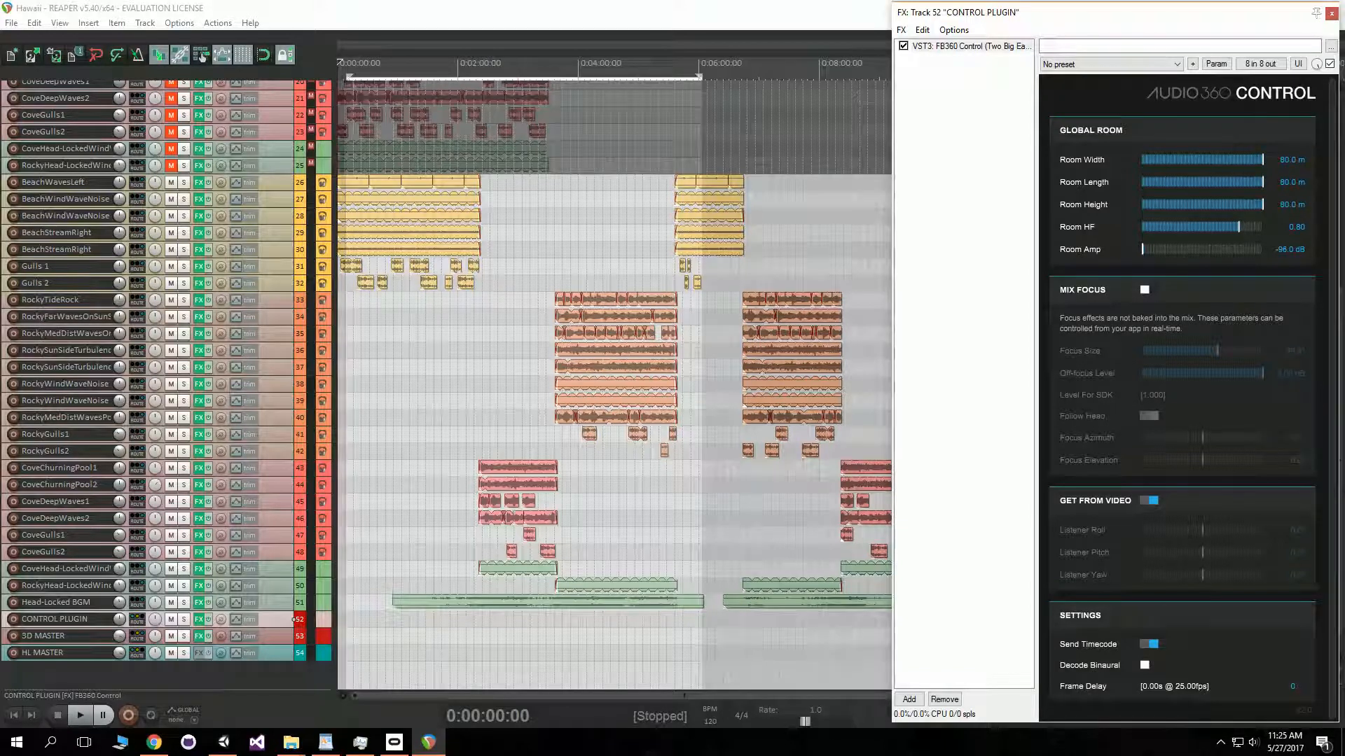
click(1330, 13)
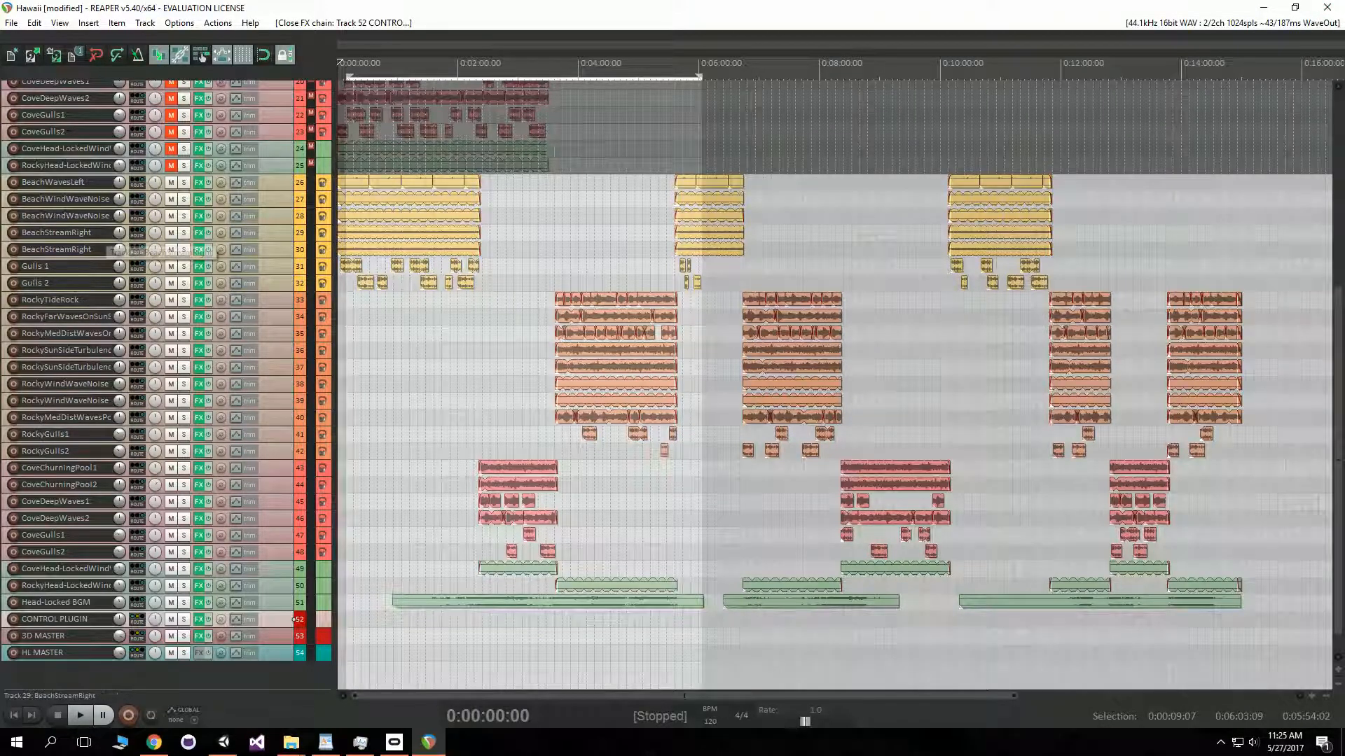
- Select the 3D MASTER track and open the Render to File dialog
click(11, 22)
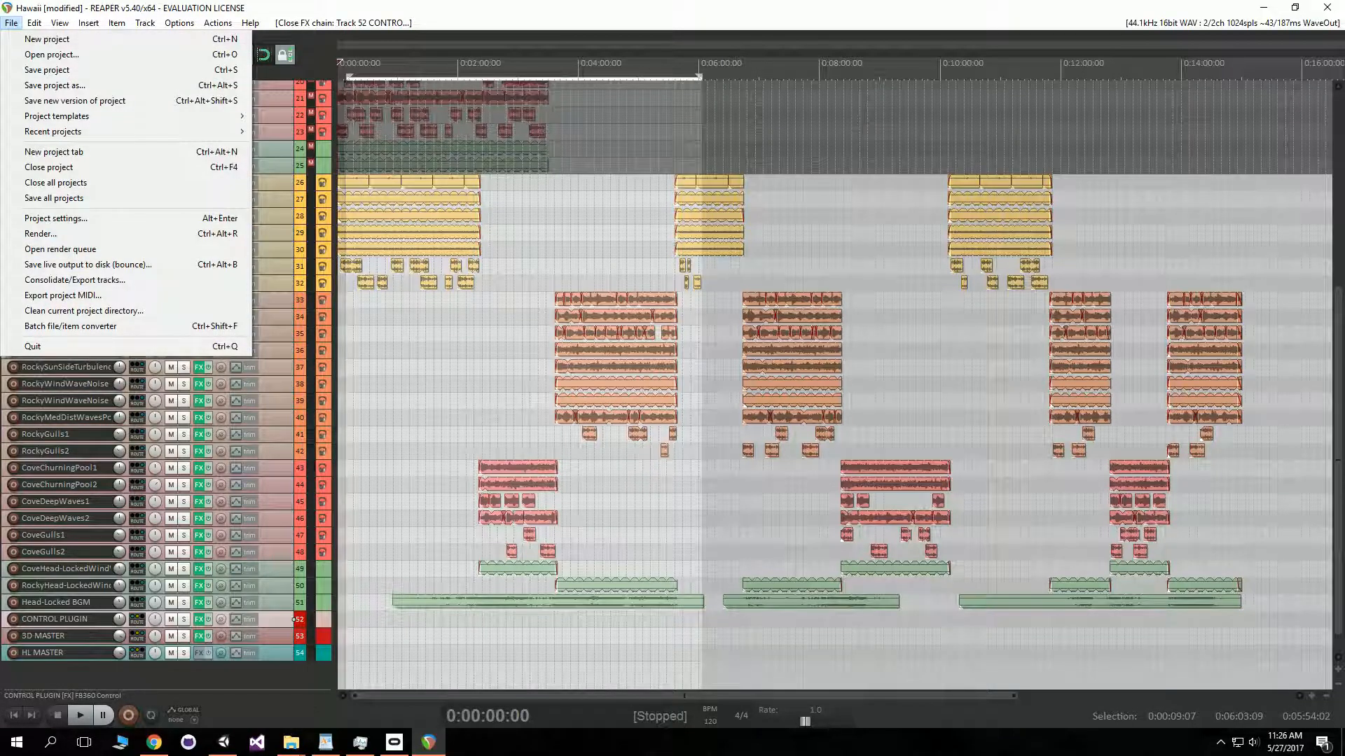
click(199, 636)
click(11, 23)
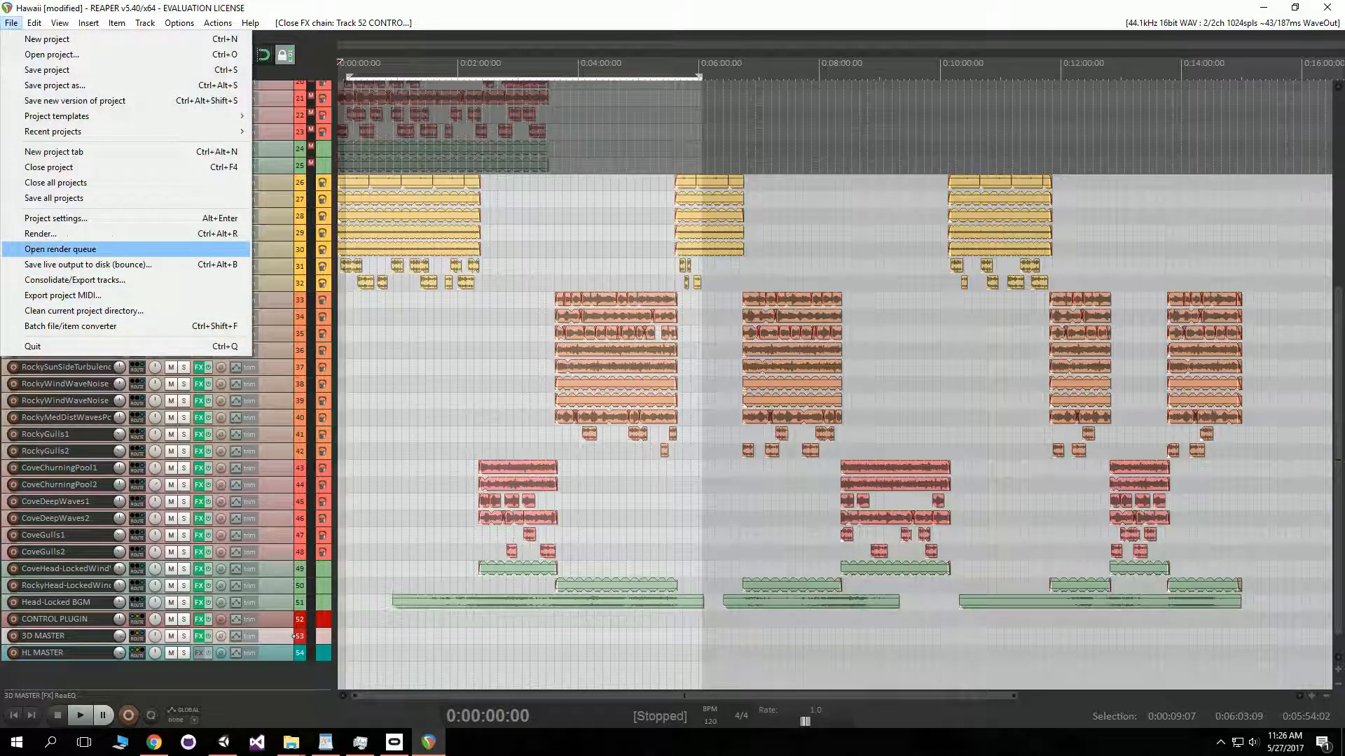
click(105, 234)
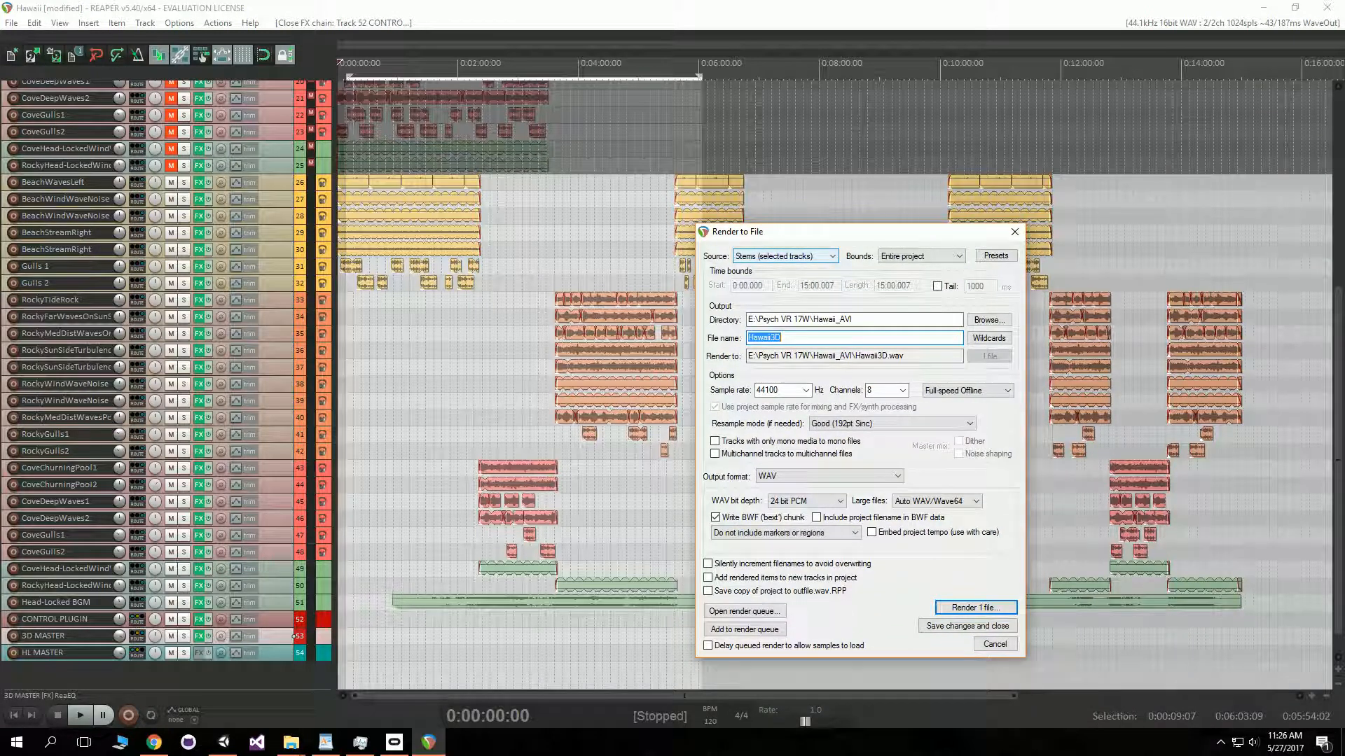
- Render the 3D MASTER stem for the entire project with 8 channels to Hawaii3D, overwriting the existing file
click(921, 256)
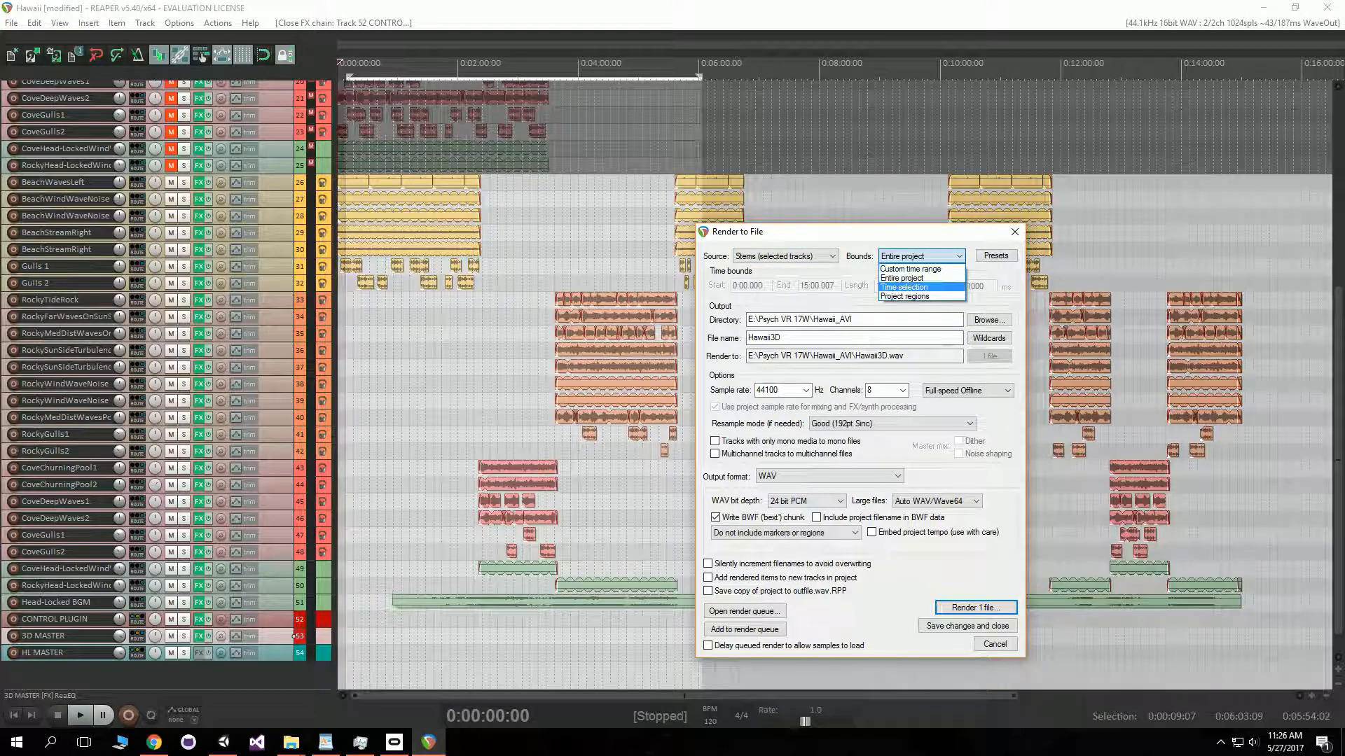
click(868, 209)
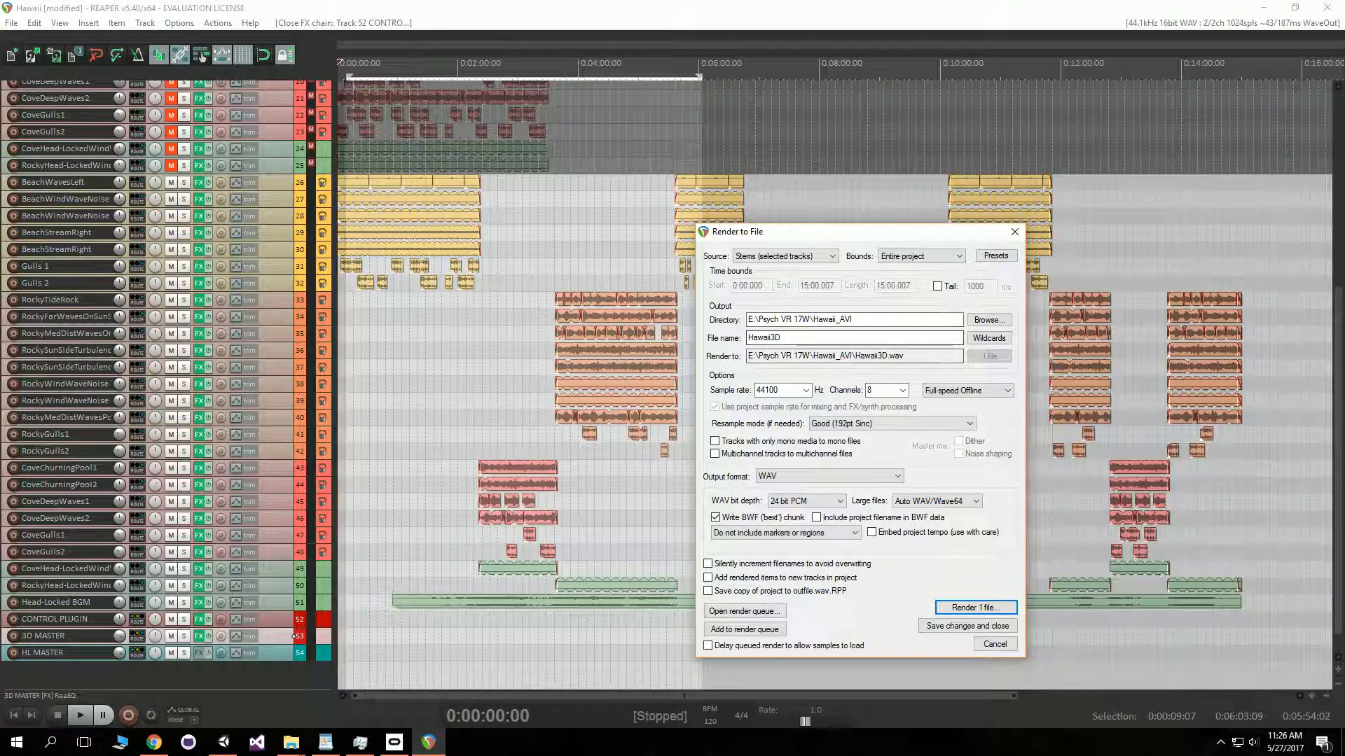
click(886, 390)
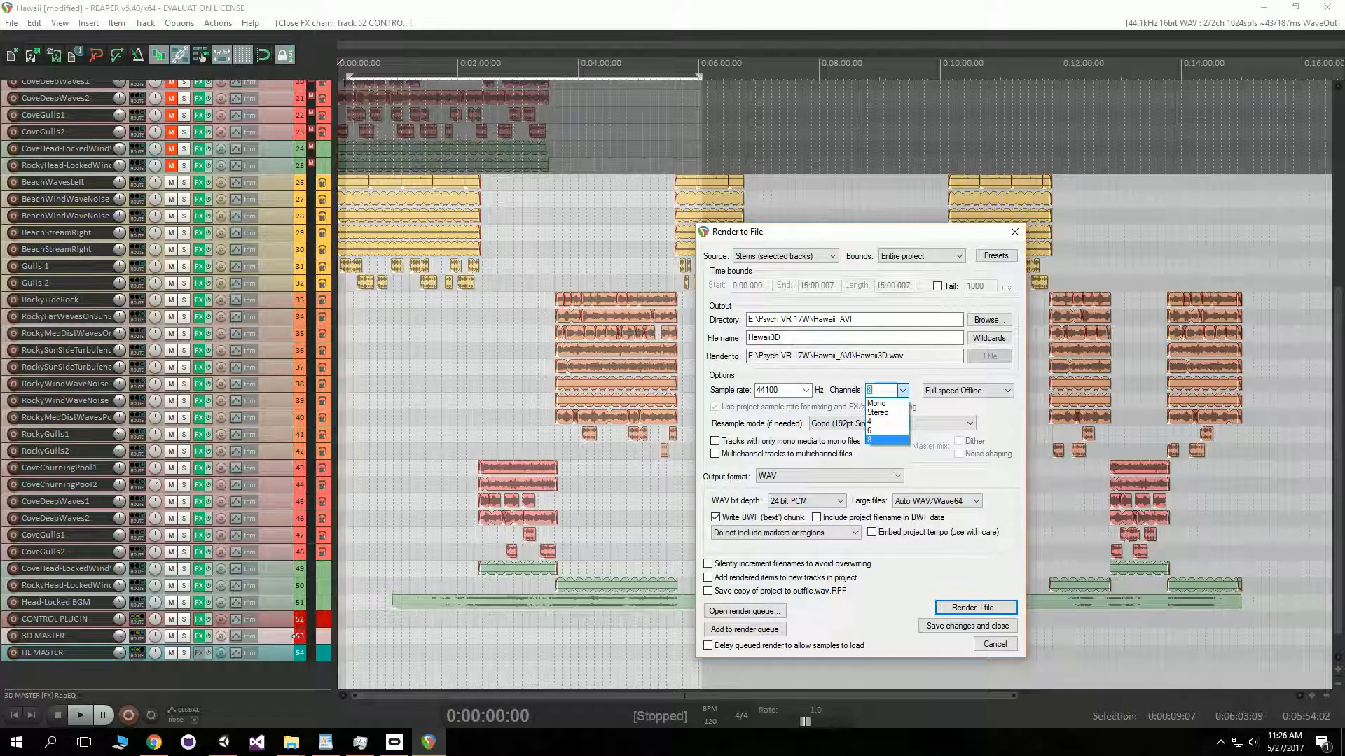
key(Return)
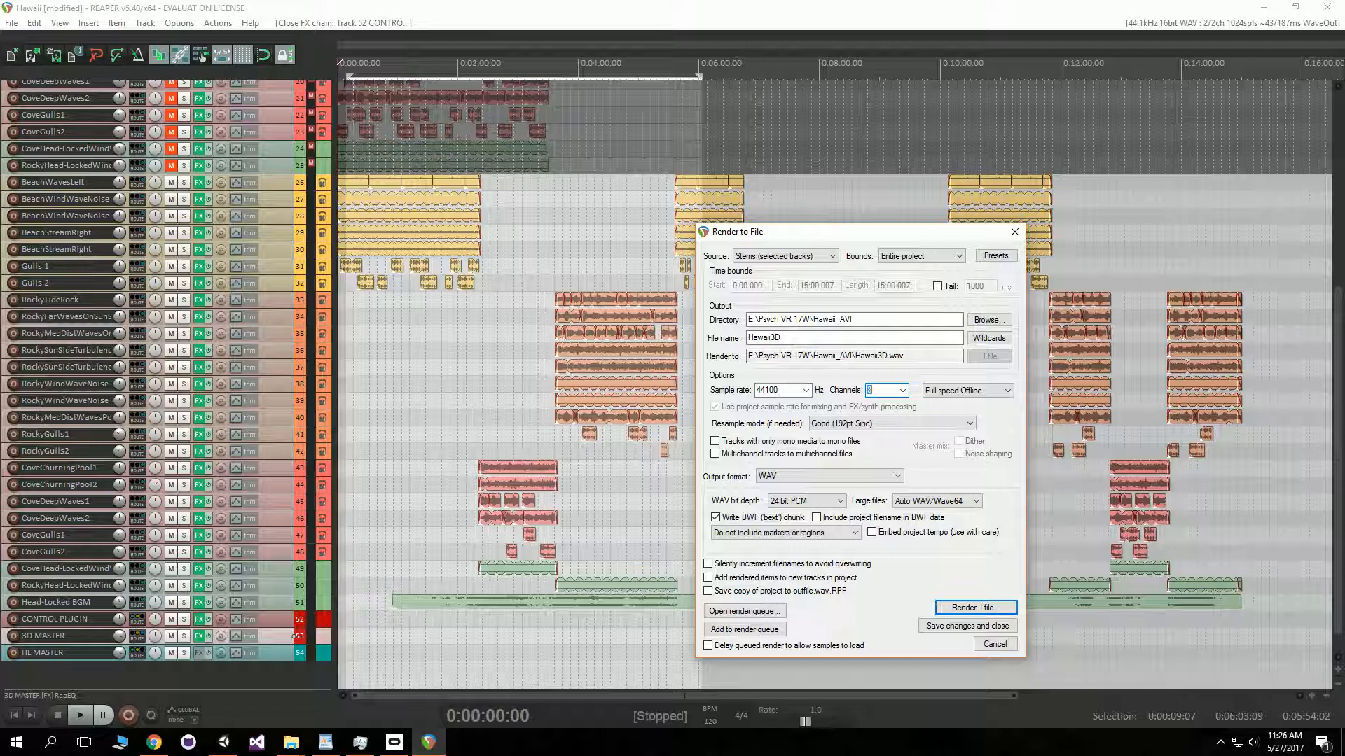
click(938, 286)
click(938, 286)
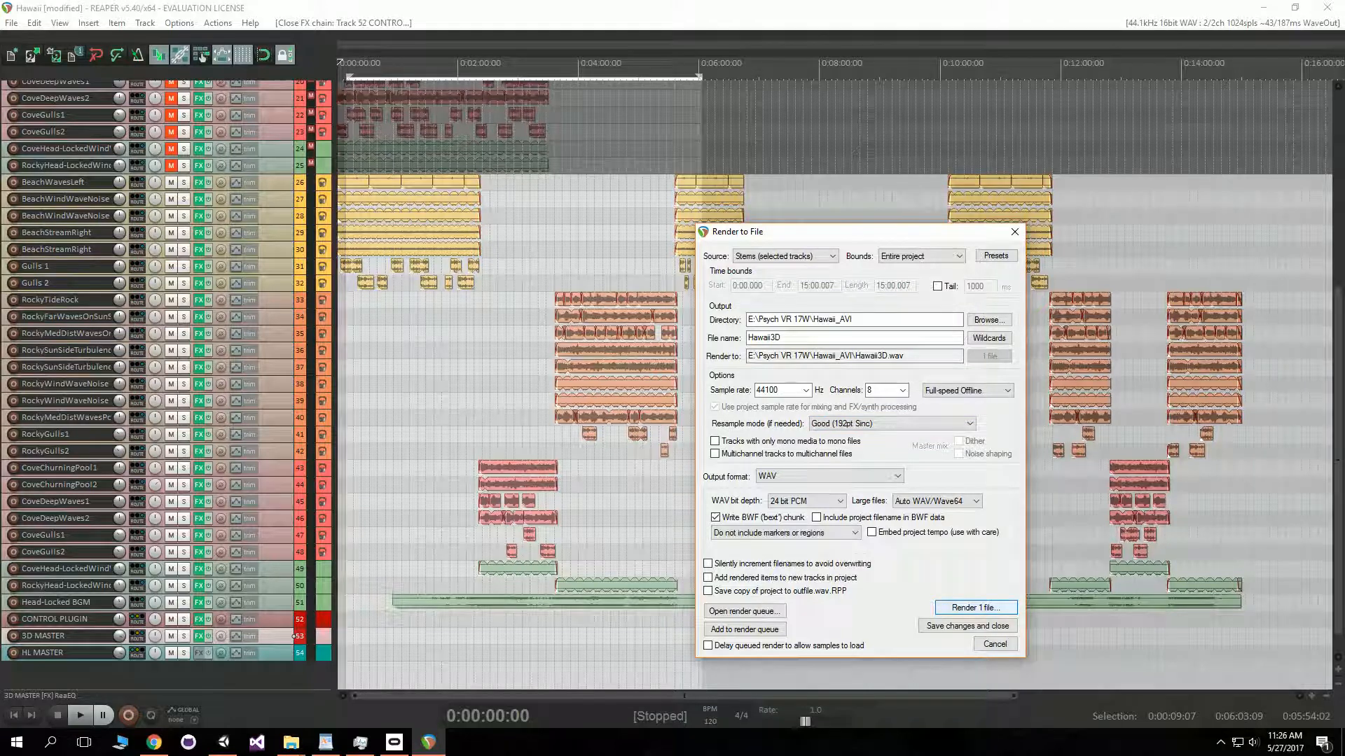
click(976, 608)
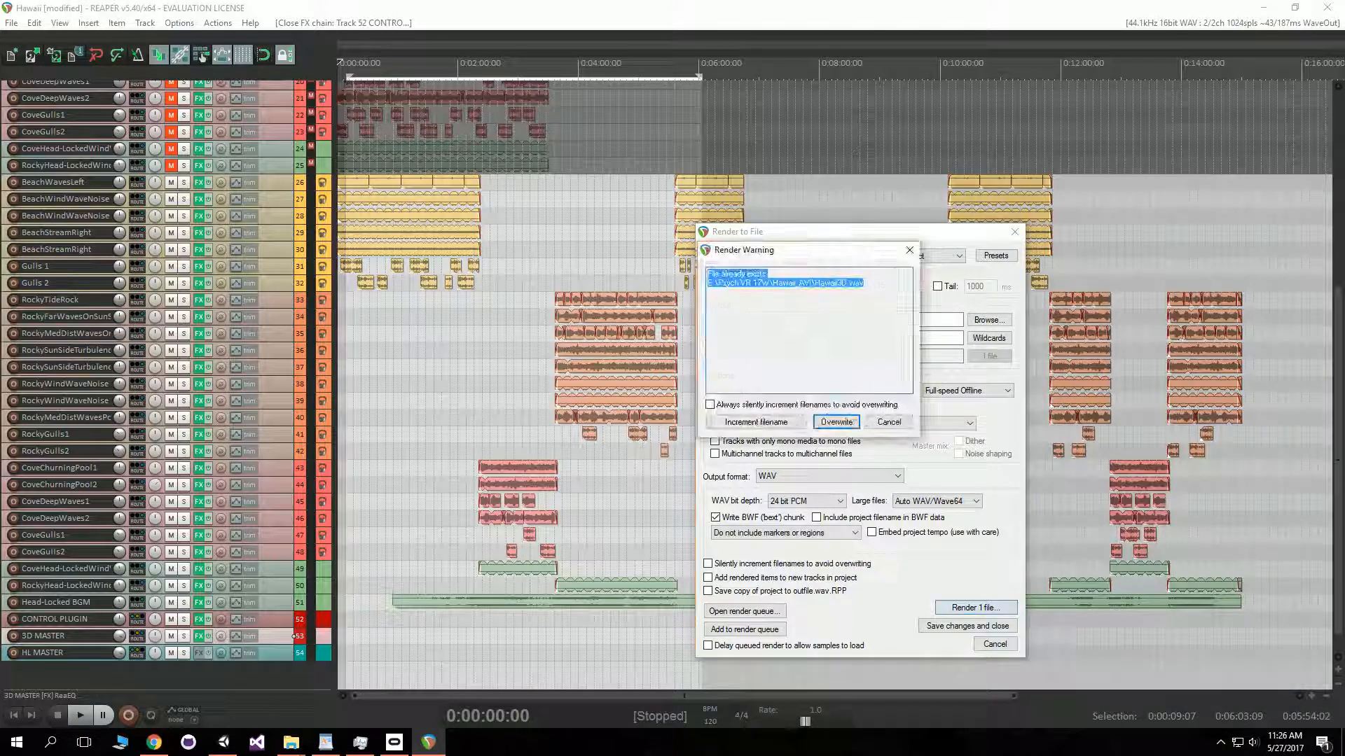
click(836, 422)
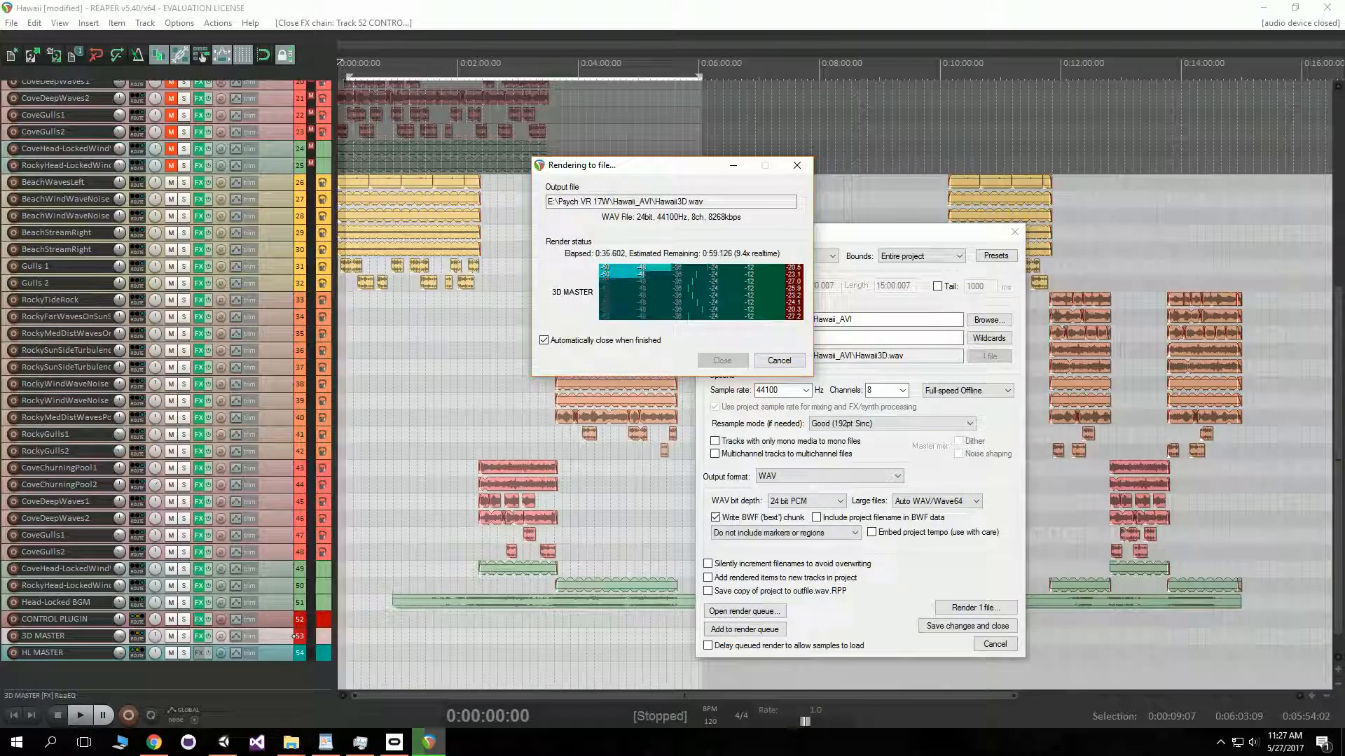
click(779, 360)
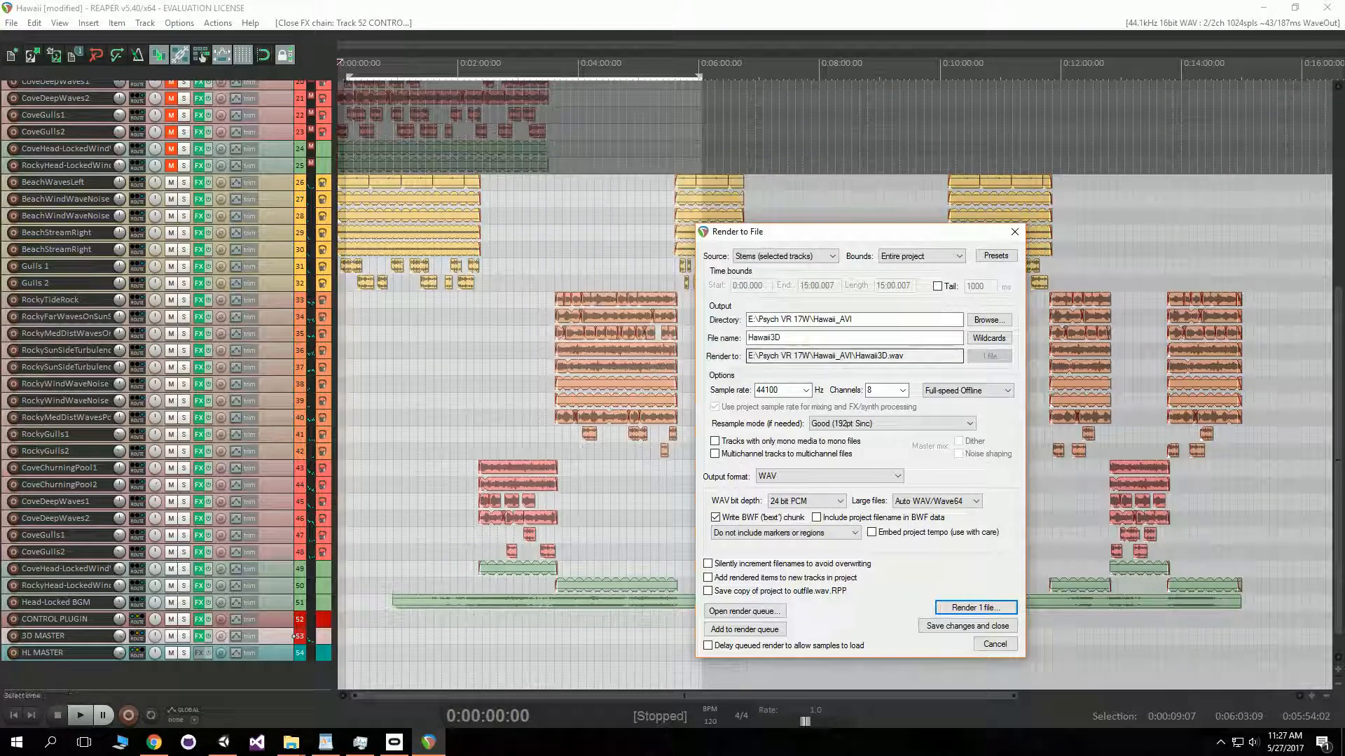
- Select the HL MASTER track, close the render dialog and reopen Render to File
click(294, 652)
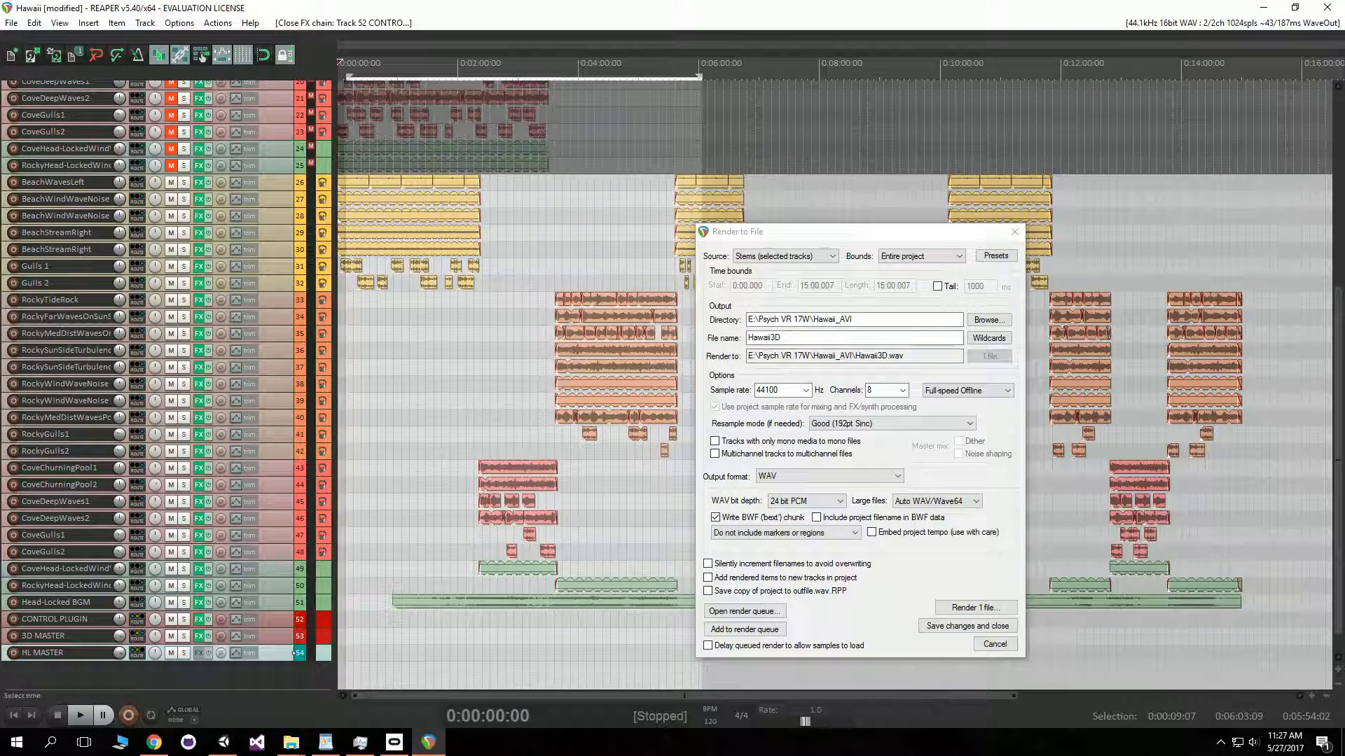
click(1014, 232)
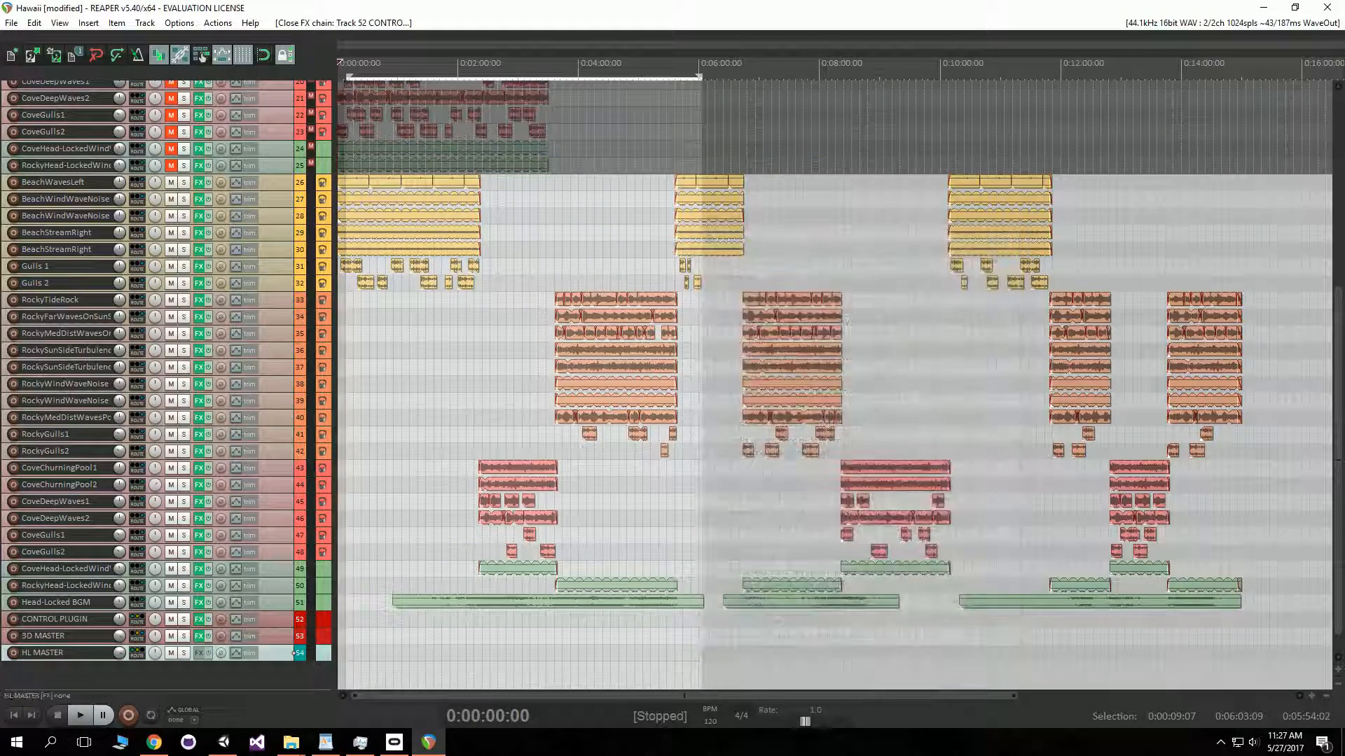
click(12, 22)
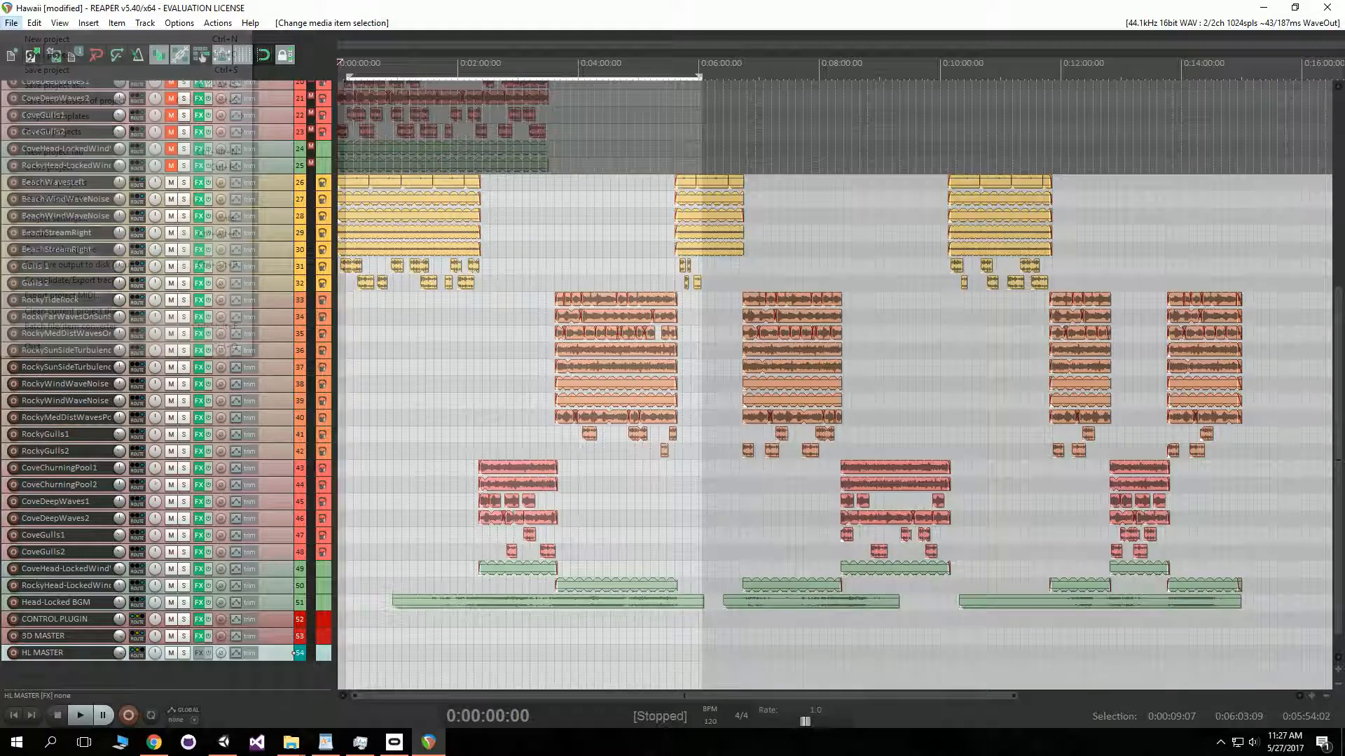
click(56, 231)
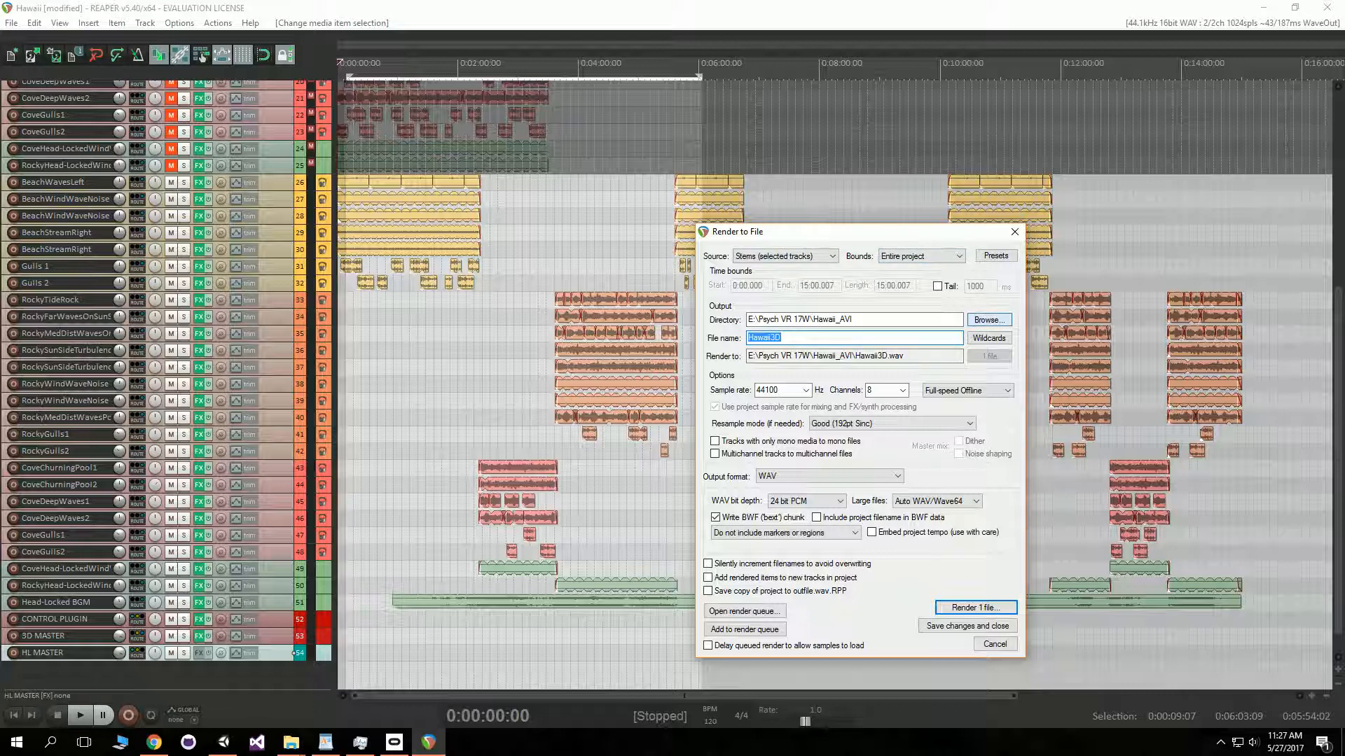
- Set the render output file to HawaiiSTWithMusic in the Hawaii_AVI folder, replacing it, and set channels to Stereo
click(989, 319)
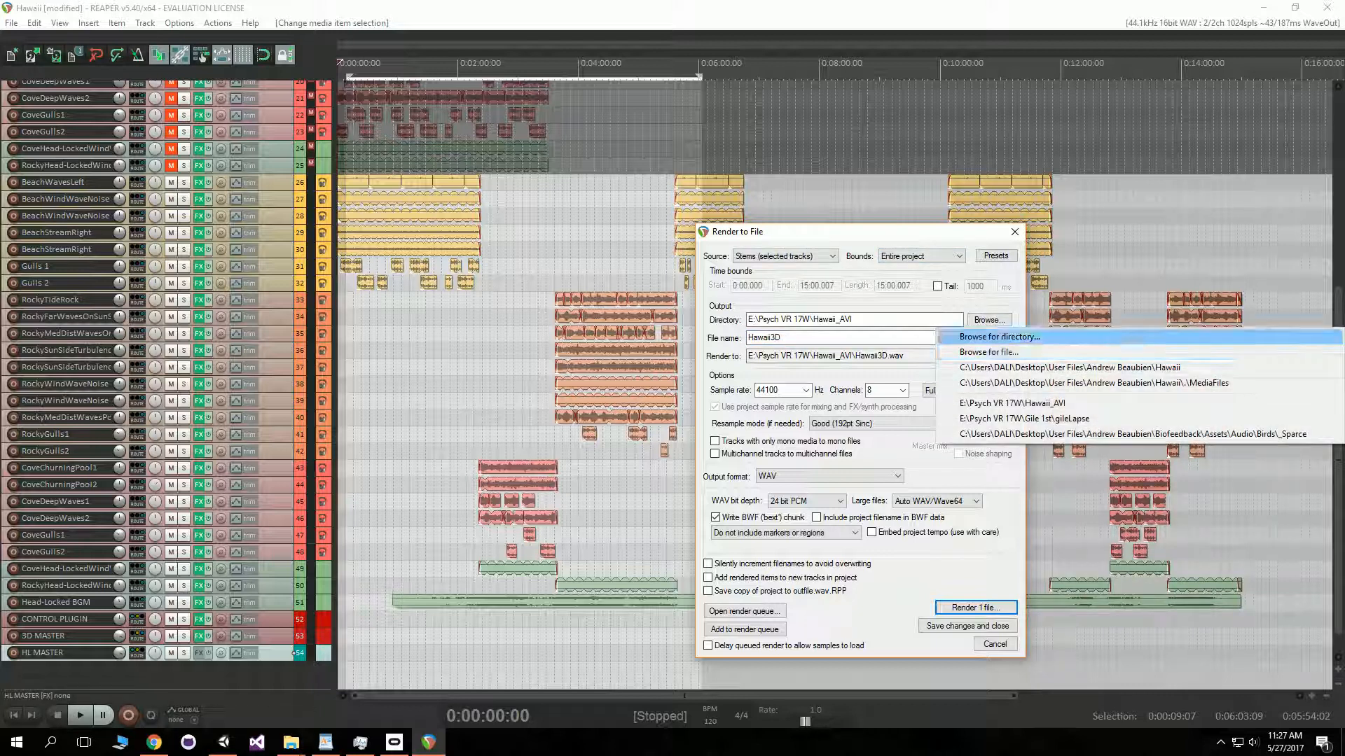
click(988, 352)
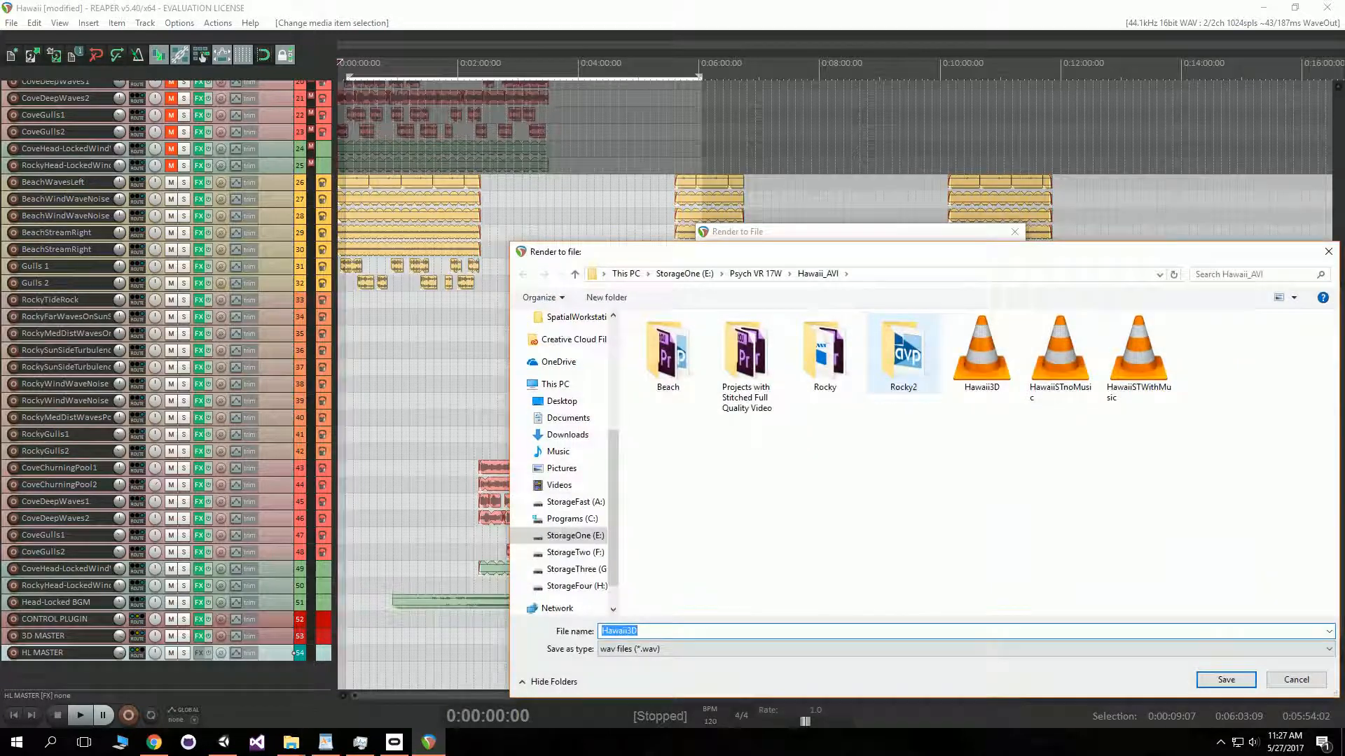
click(1127, 382)
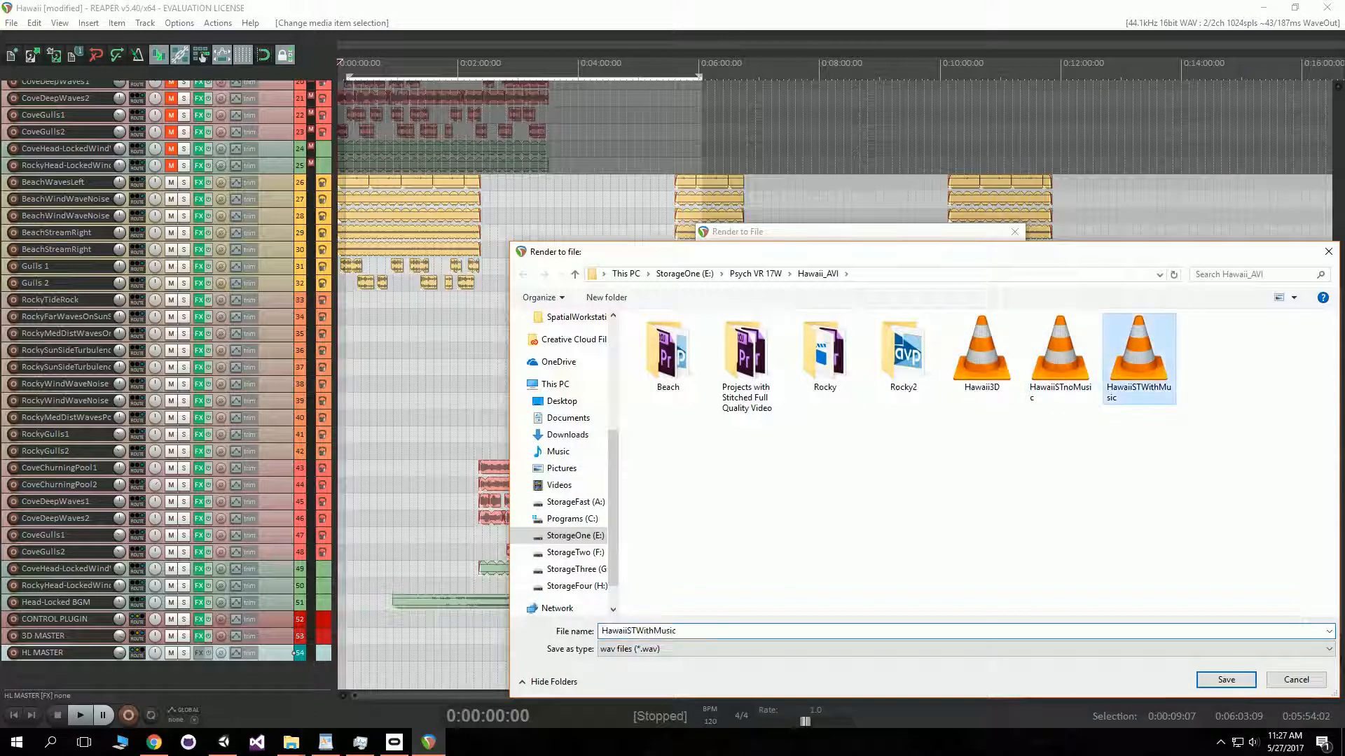
key(Return)
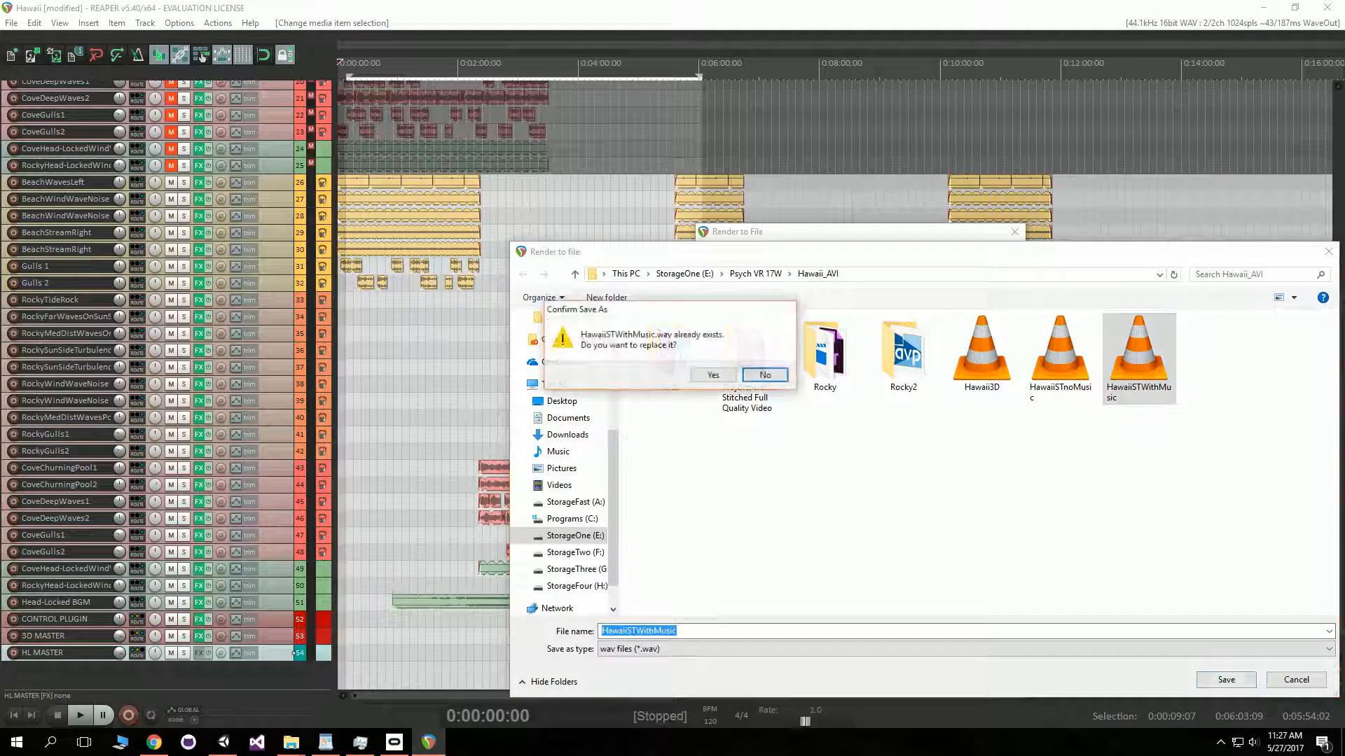
key(Left)
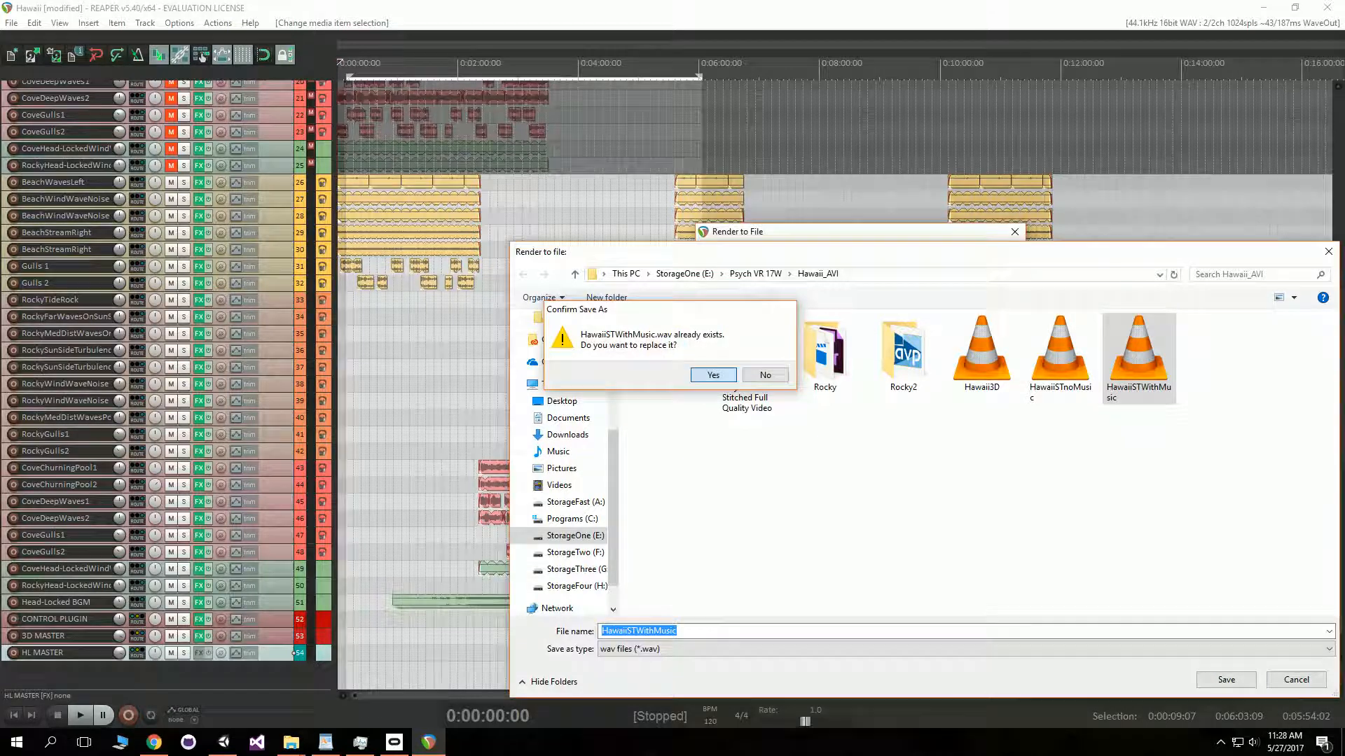
key(Return)
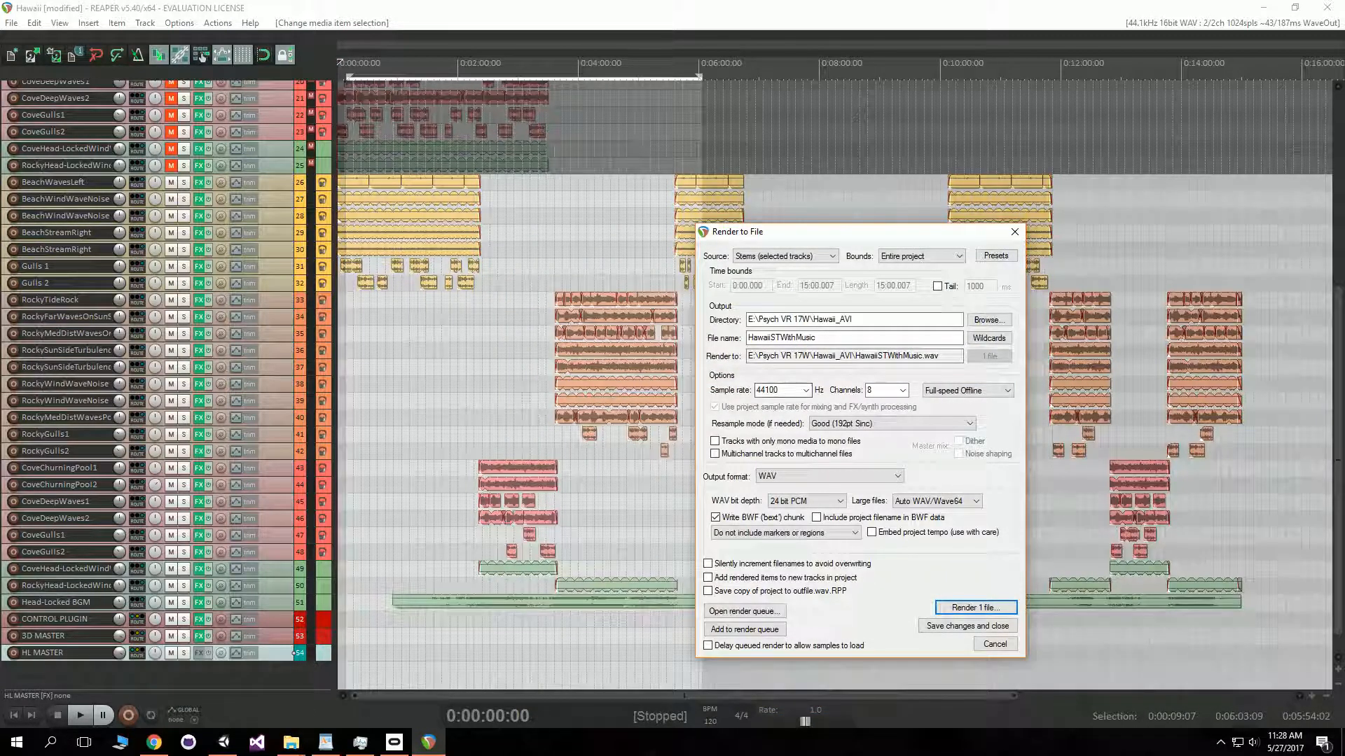
click(903, 391)
click(884, 411)
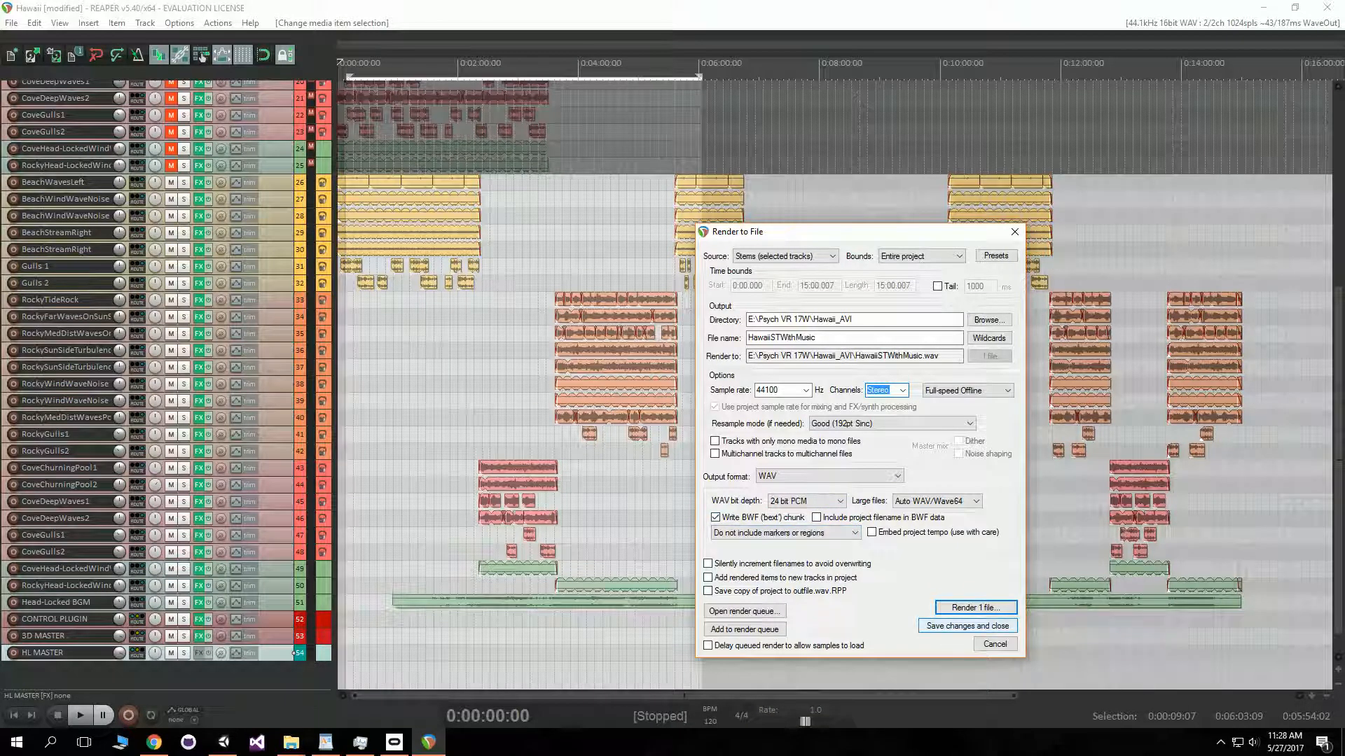
- Try to render the HL MASTER stem, cancel at the overwrite warning, and close the render dialog
click(975, 608)
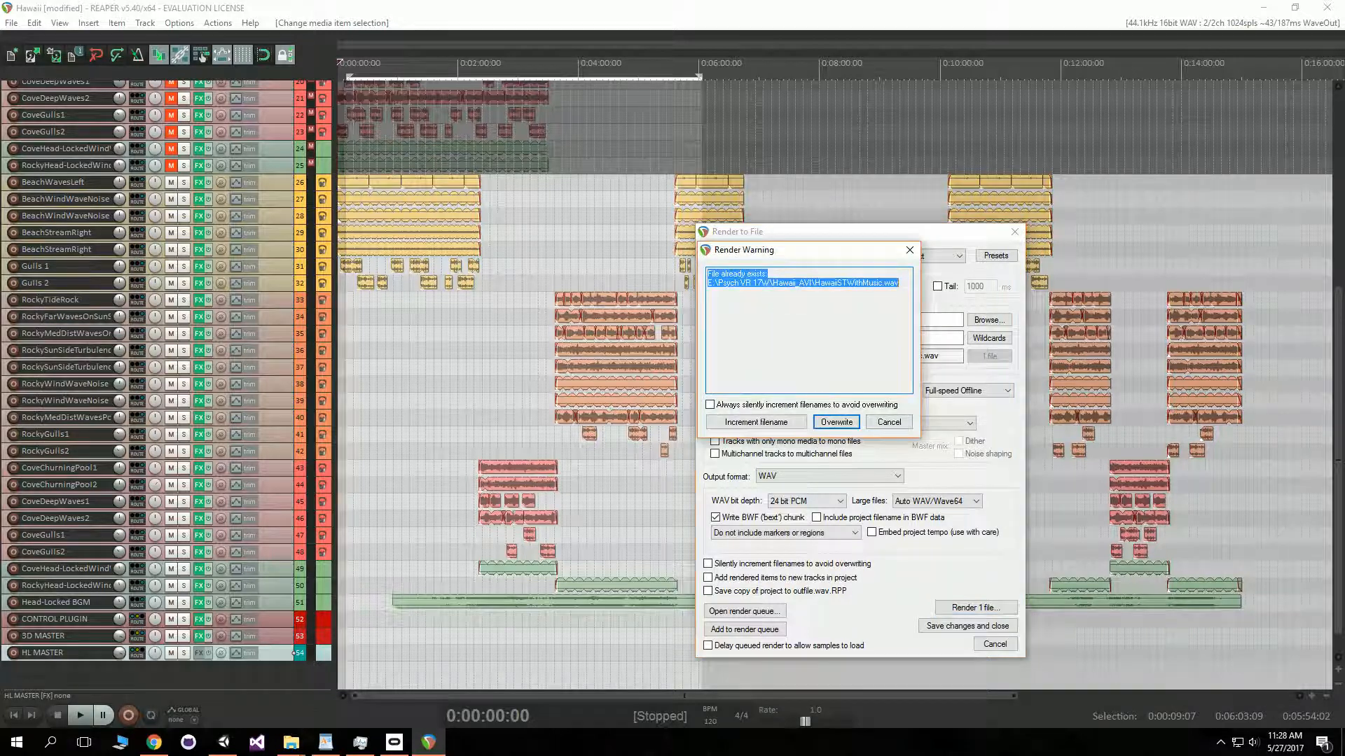
click(889, 422)
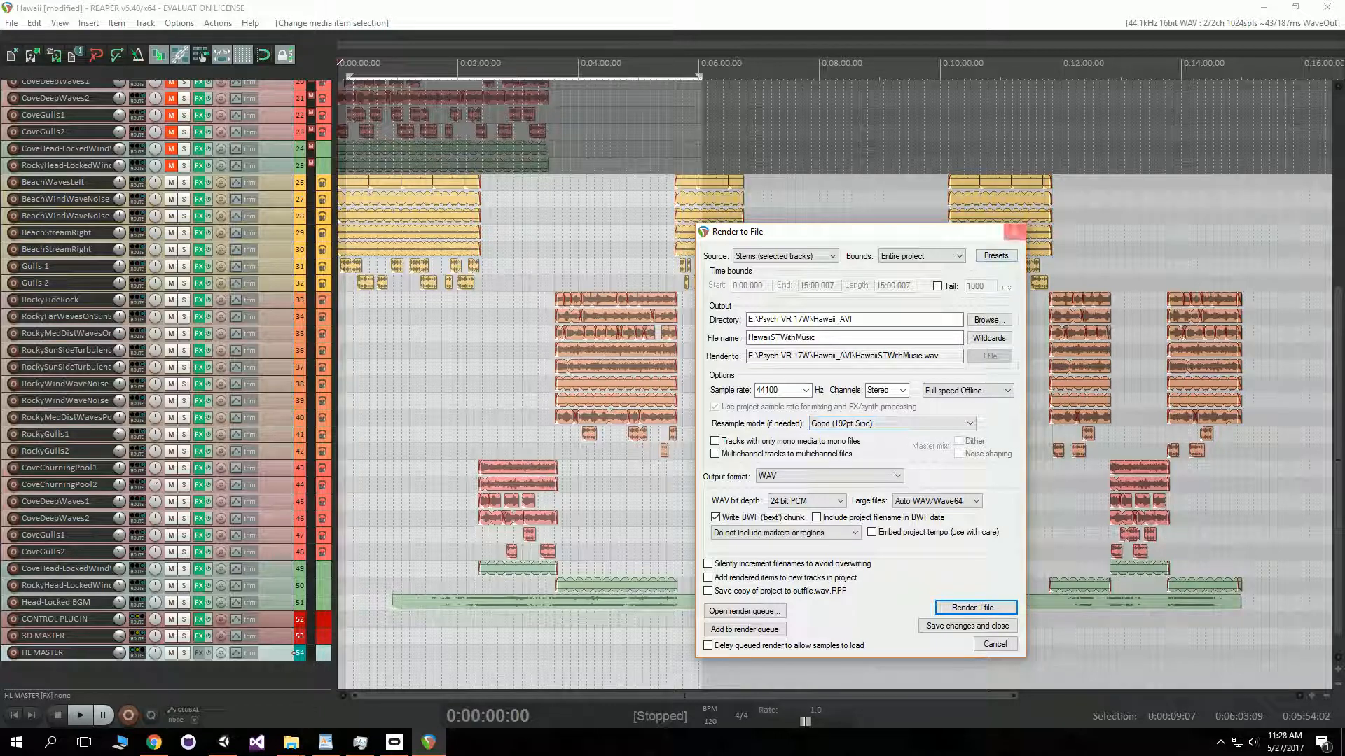
click(1014, 232)
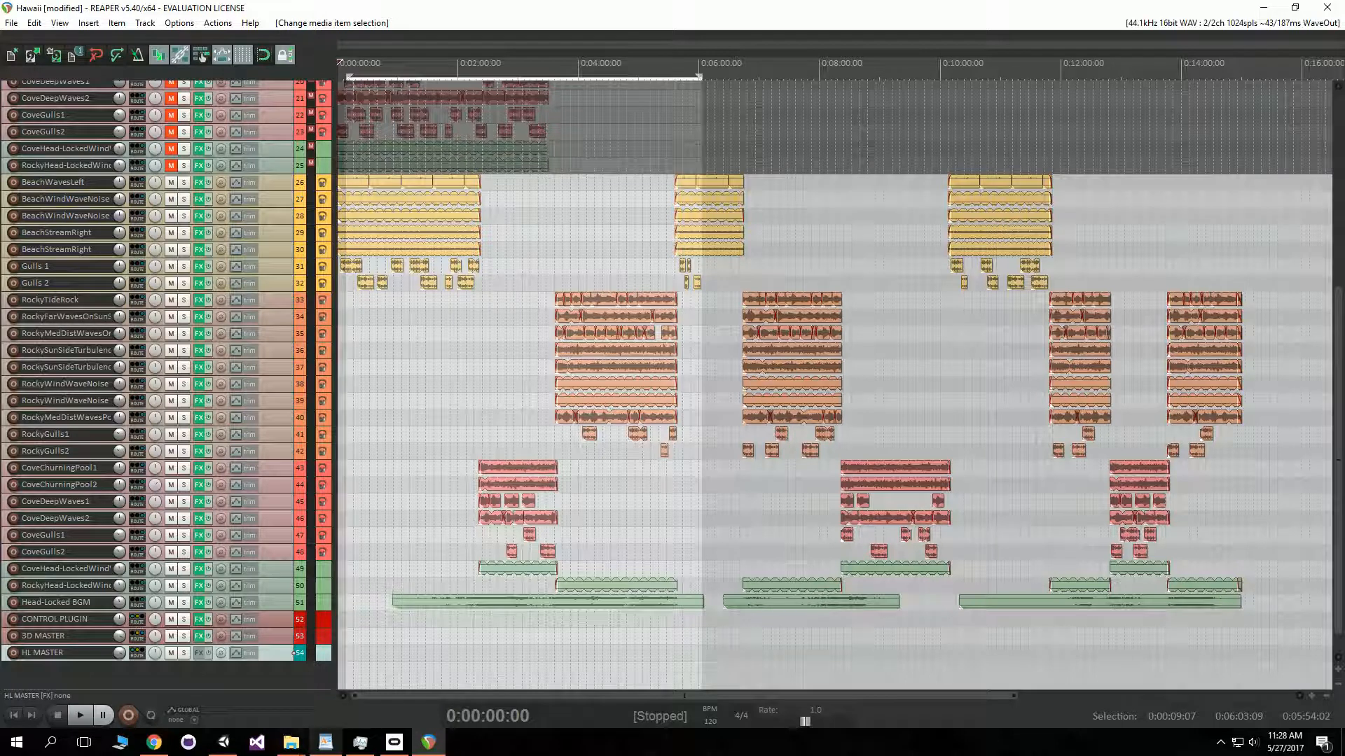
- Switch to File Explorer and open the FB360 Spatial Workstation folder
mouse_move(291, 742)
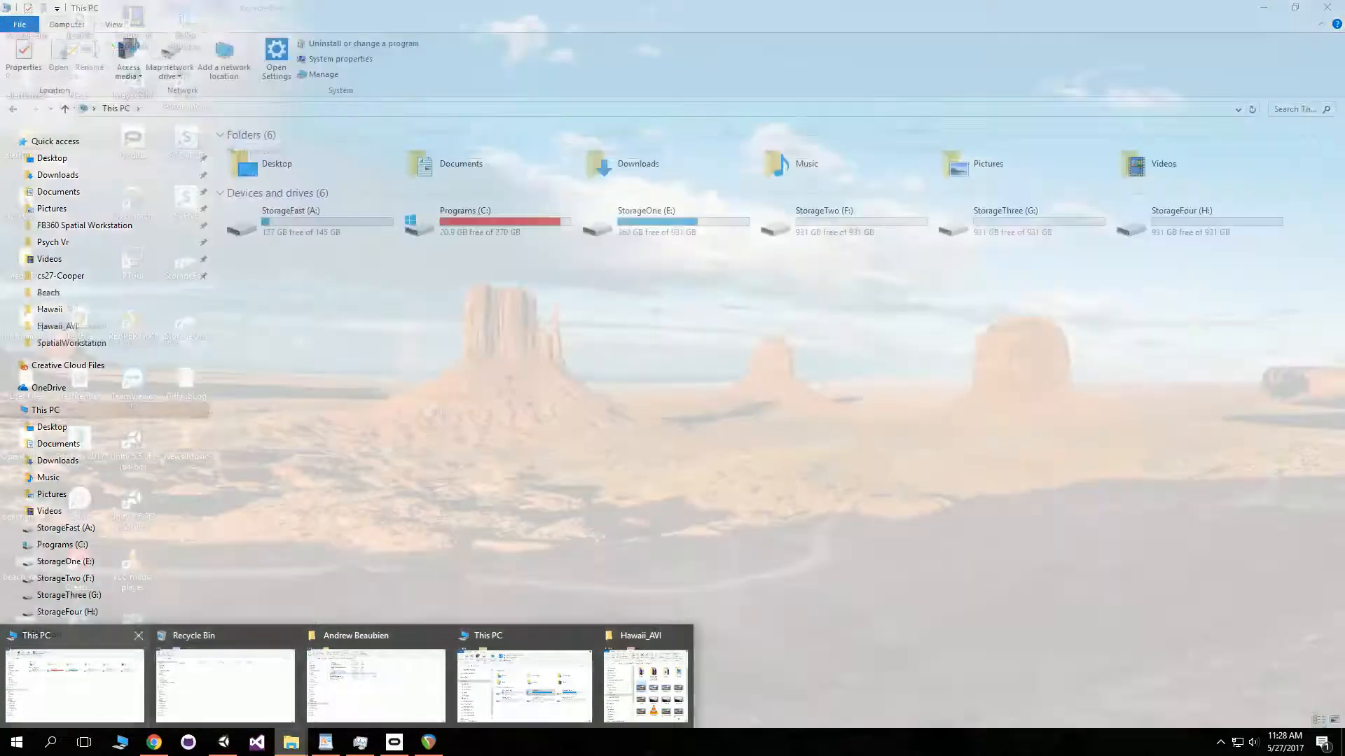
click(225, 682)
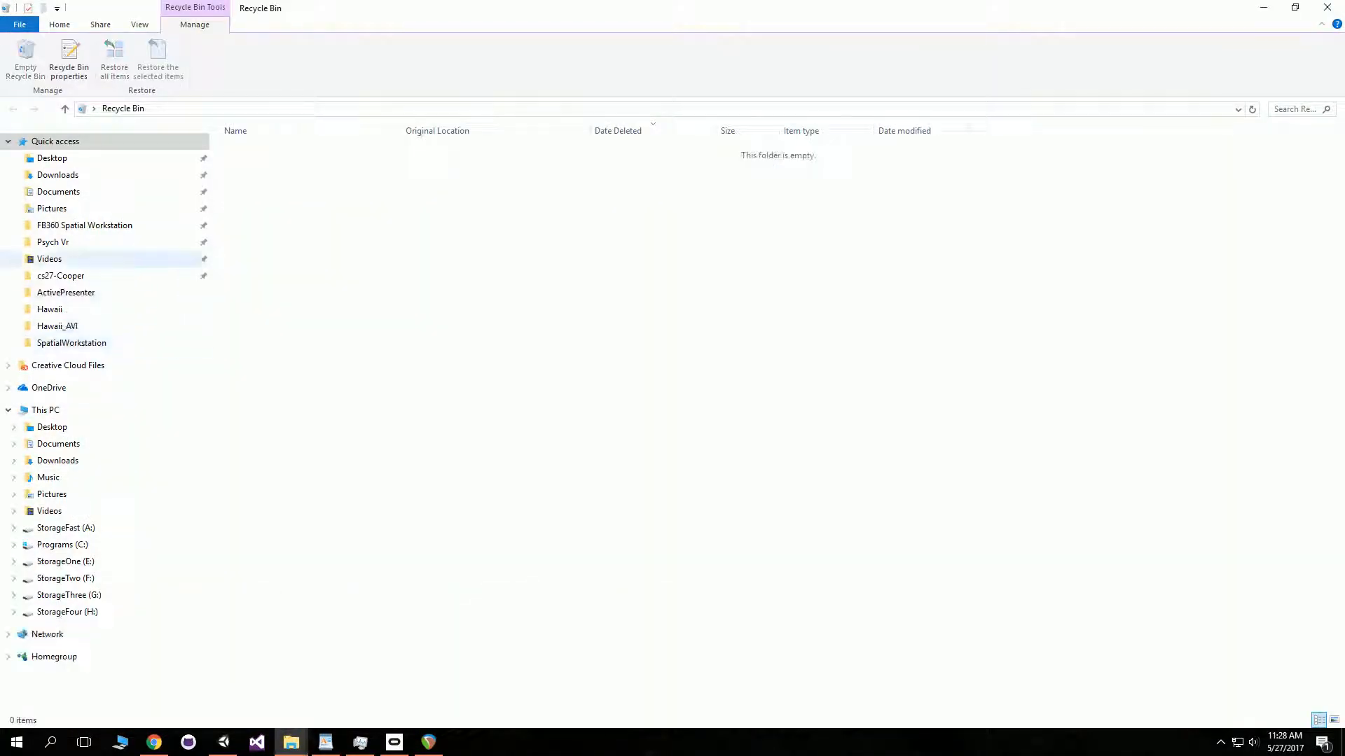
click(85, 225)
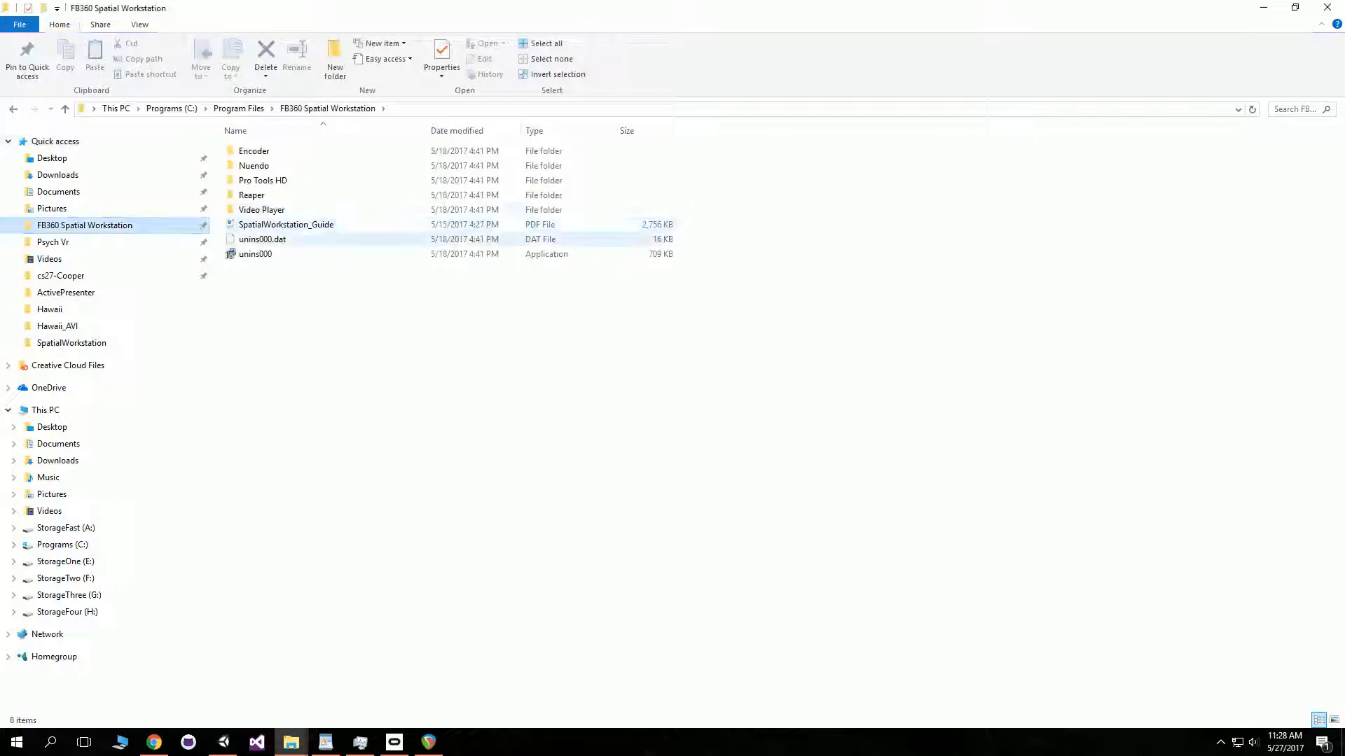
- Launch the FB360 Encoder from its Encoder folder and set the output format to .tbe
double_click(253, 150)
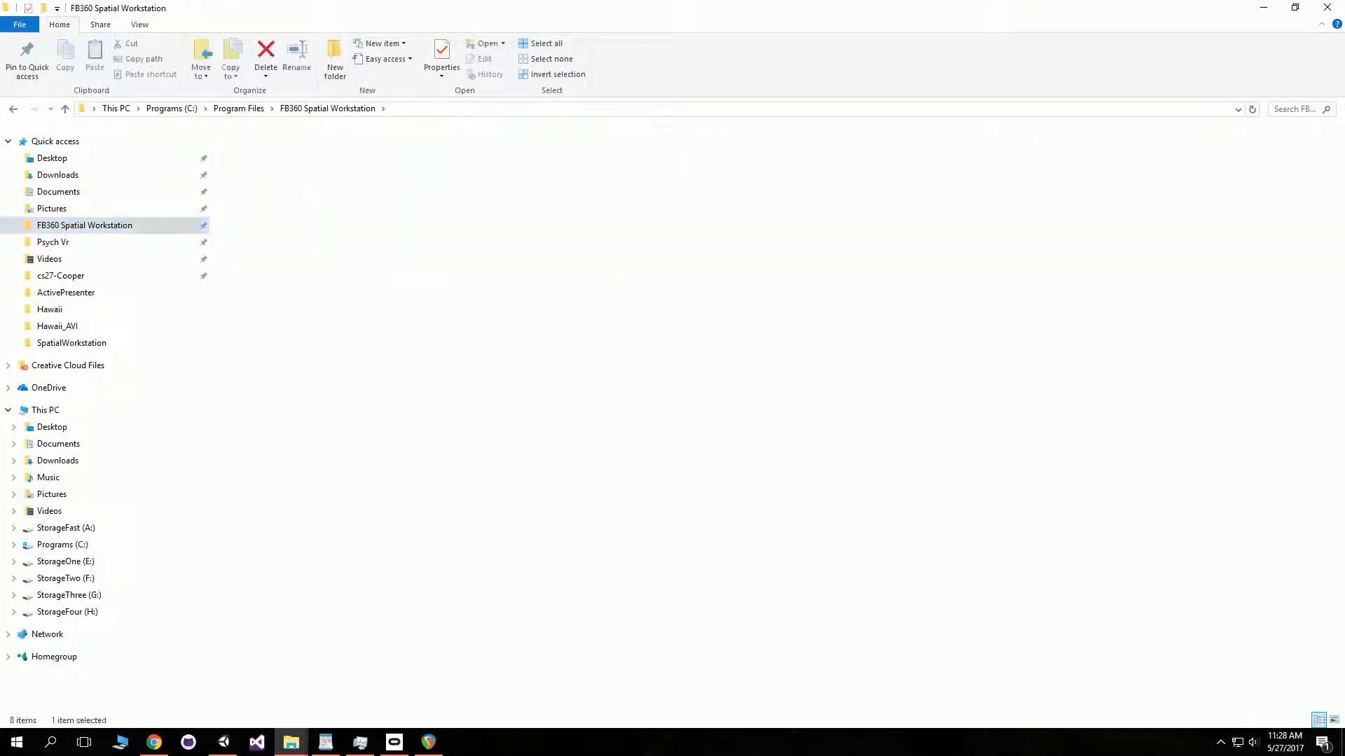
double_click(266, 166)
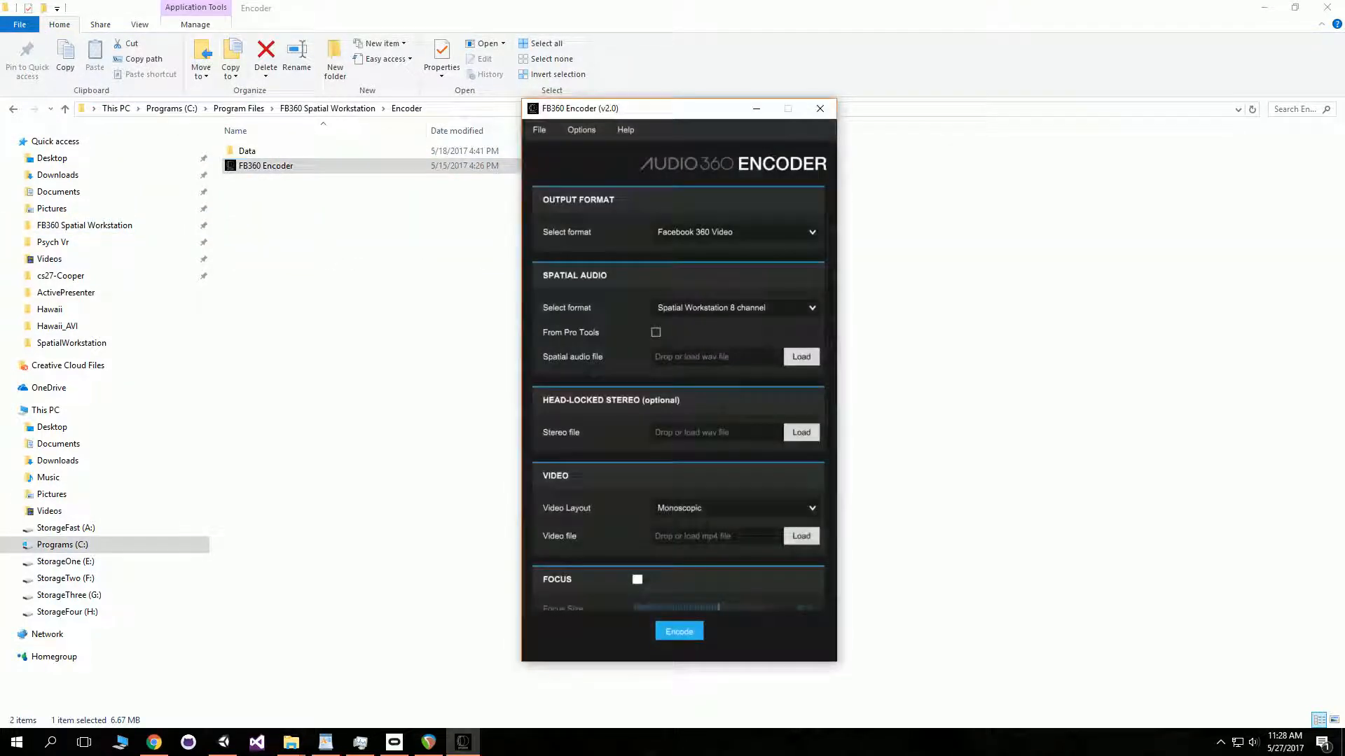
click(735, 233)
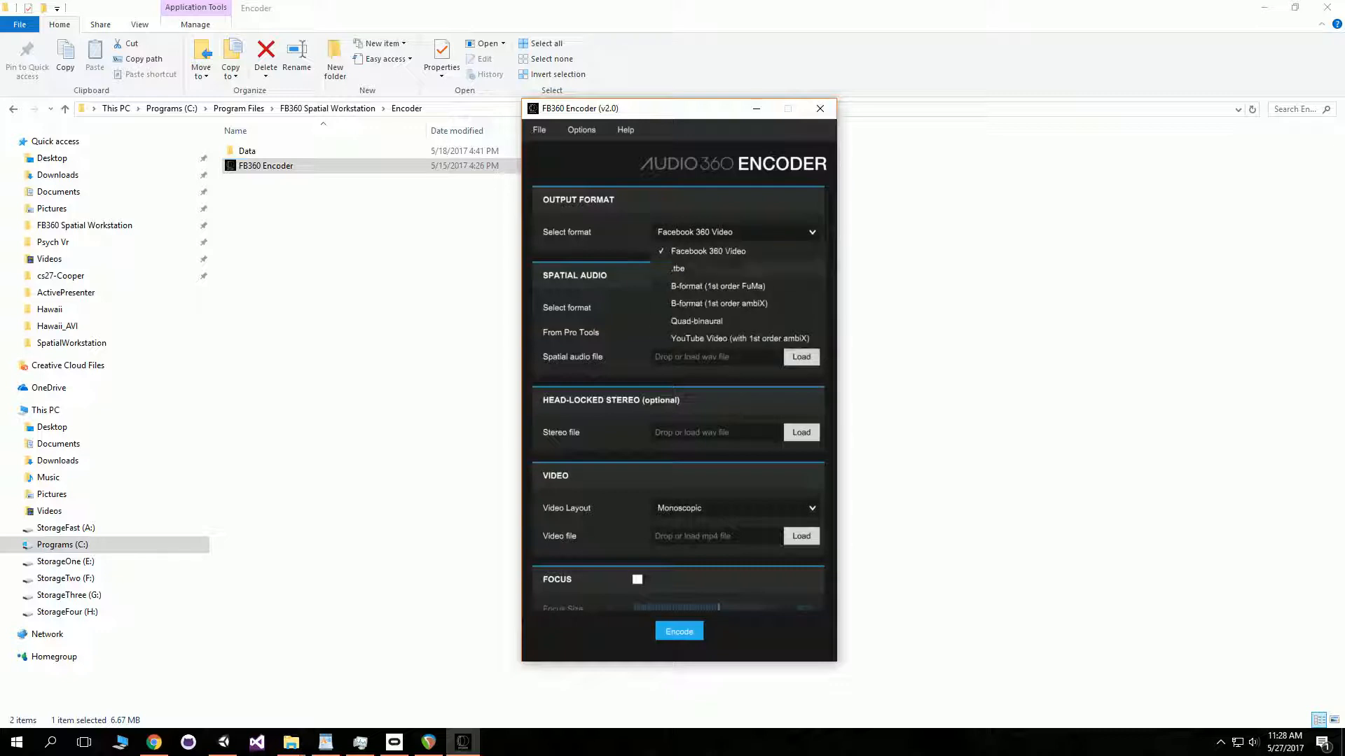
click(700, 269)
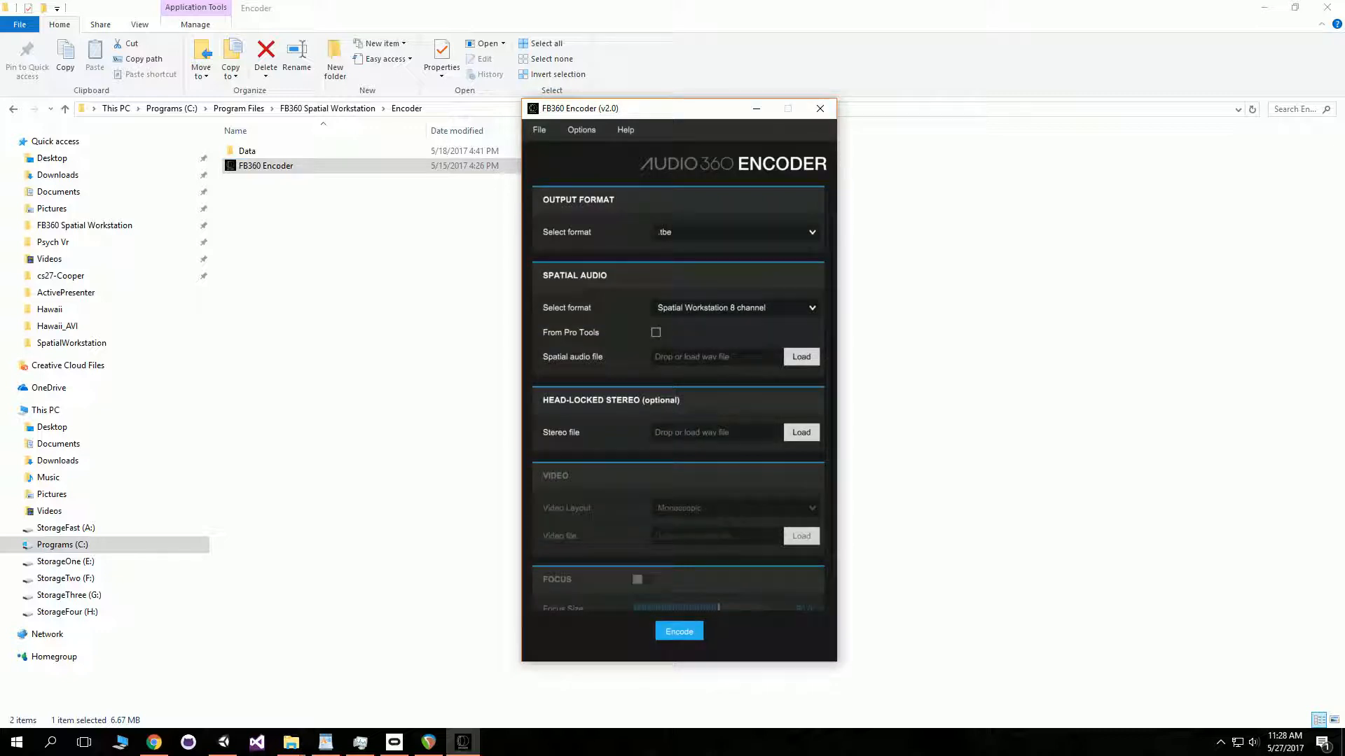
- Keep the spatial format as Spatial Workstation 8 channel and load Hawaii3D from Hawaii_AVI as the spatial audio file
click(735, 308)
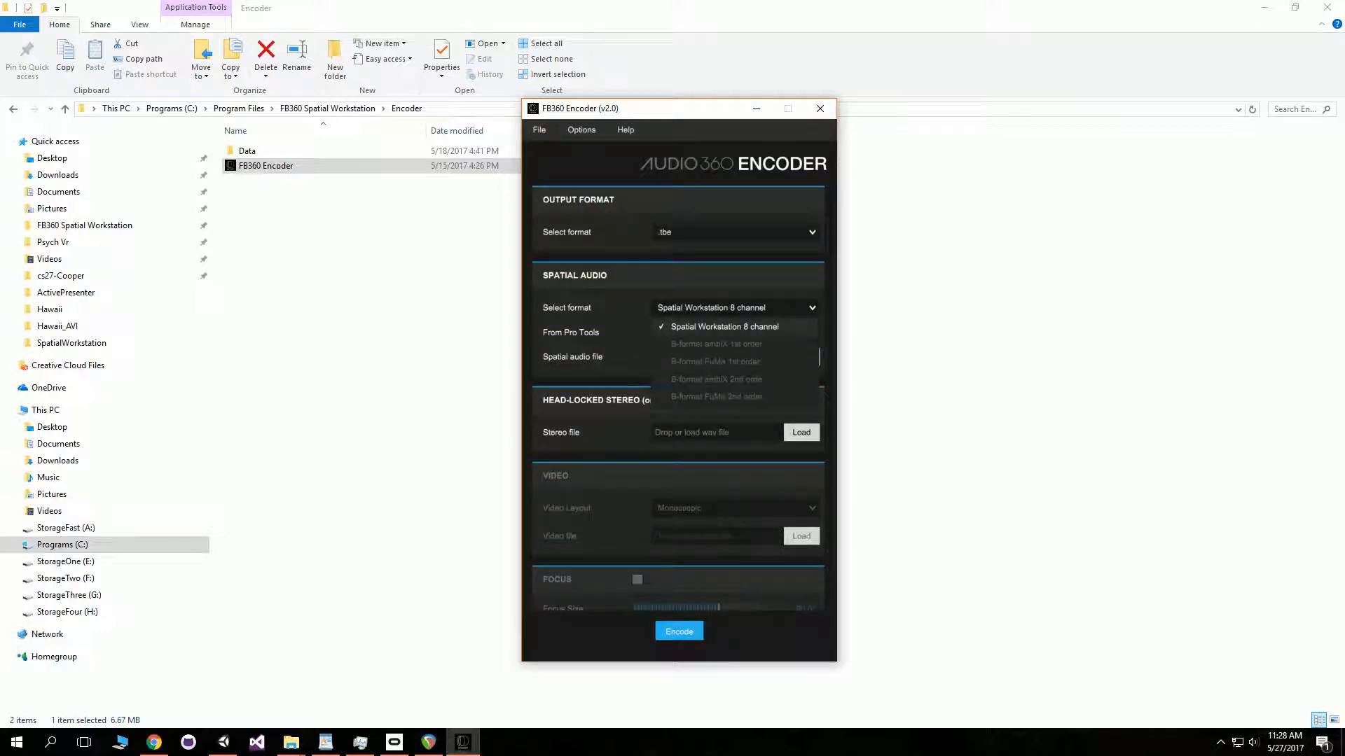
click(721, 327)
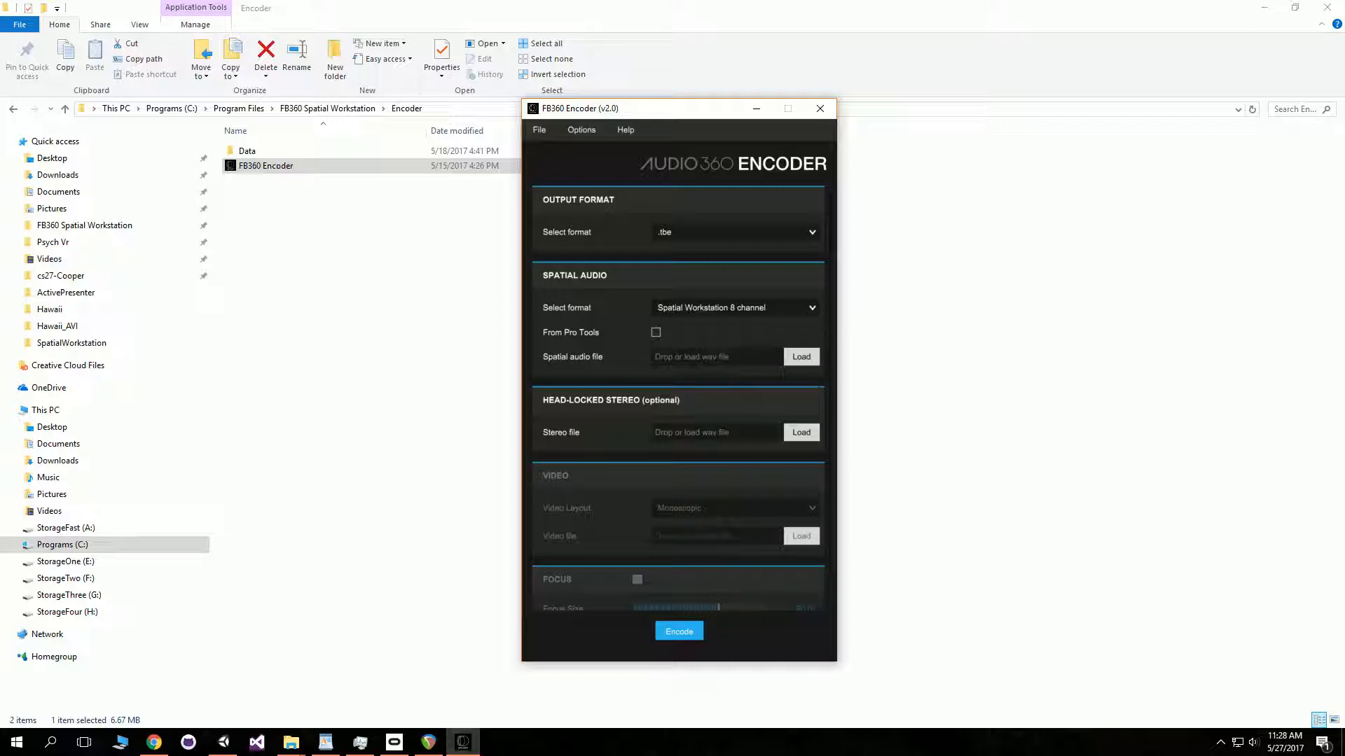
click(801, 357)
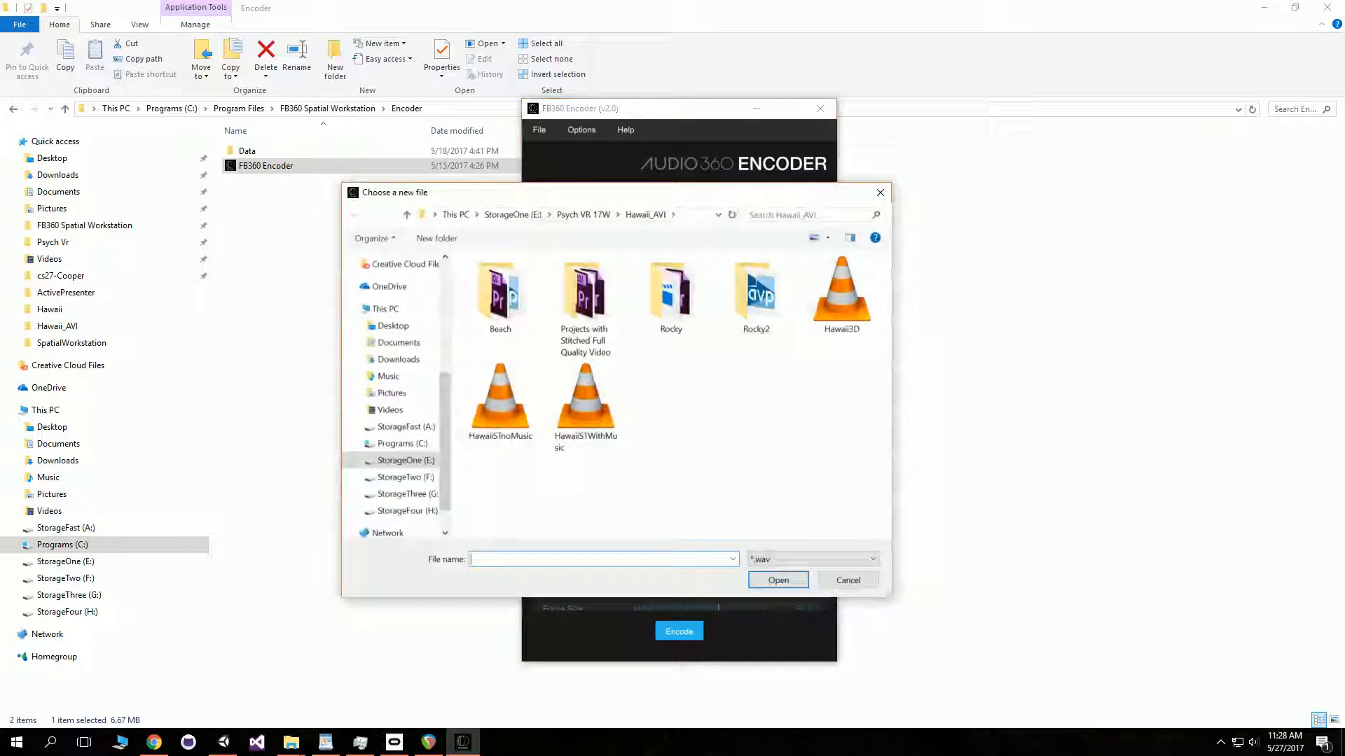
click(841, 291)
click(778, 580)
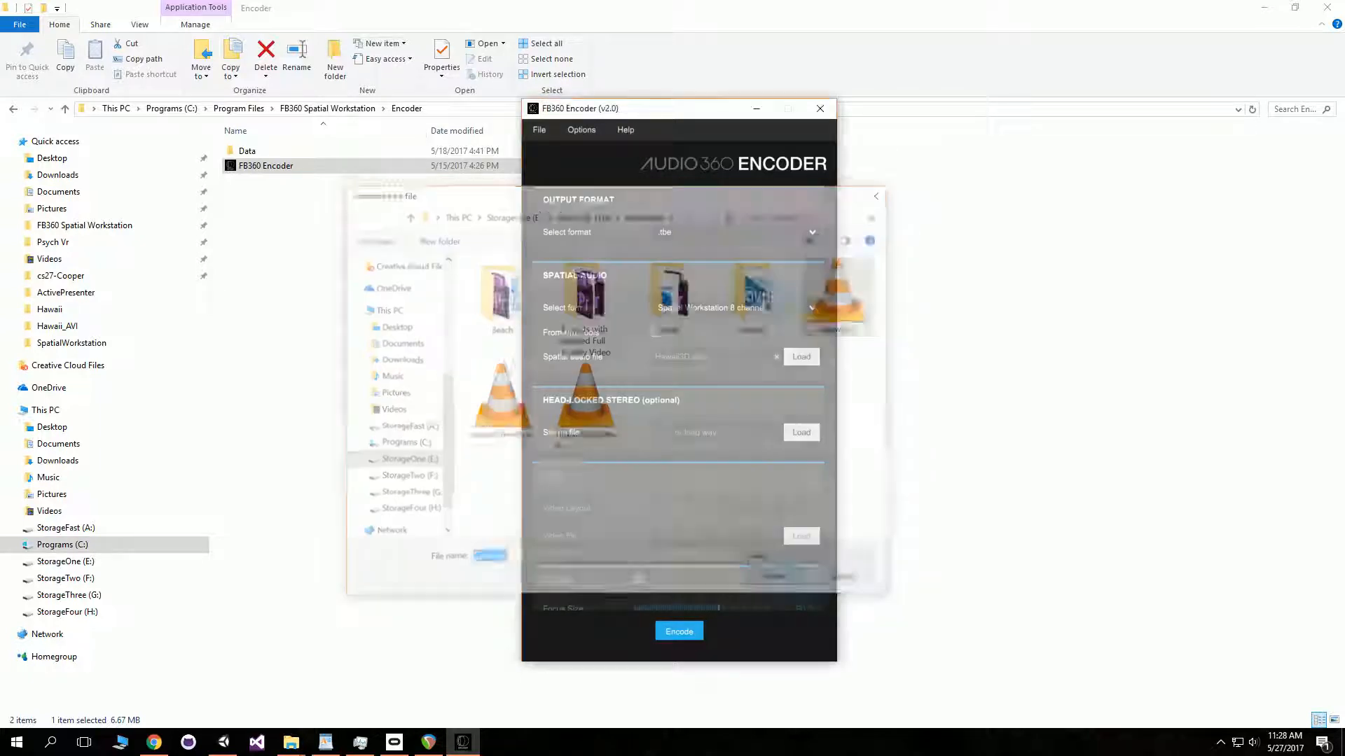
- Load HawaiiSTWithMusic from Hawaii_AVI as the head-locked stereo file
click(800, 432)
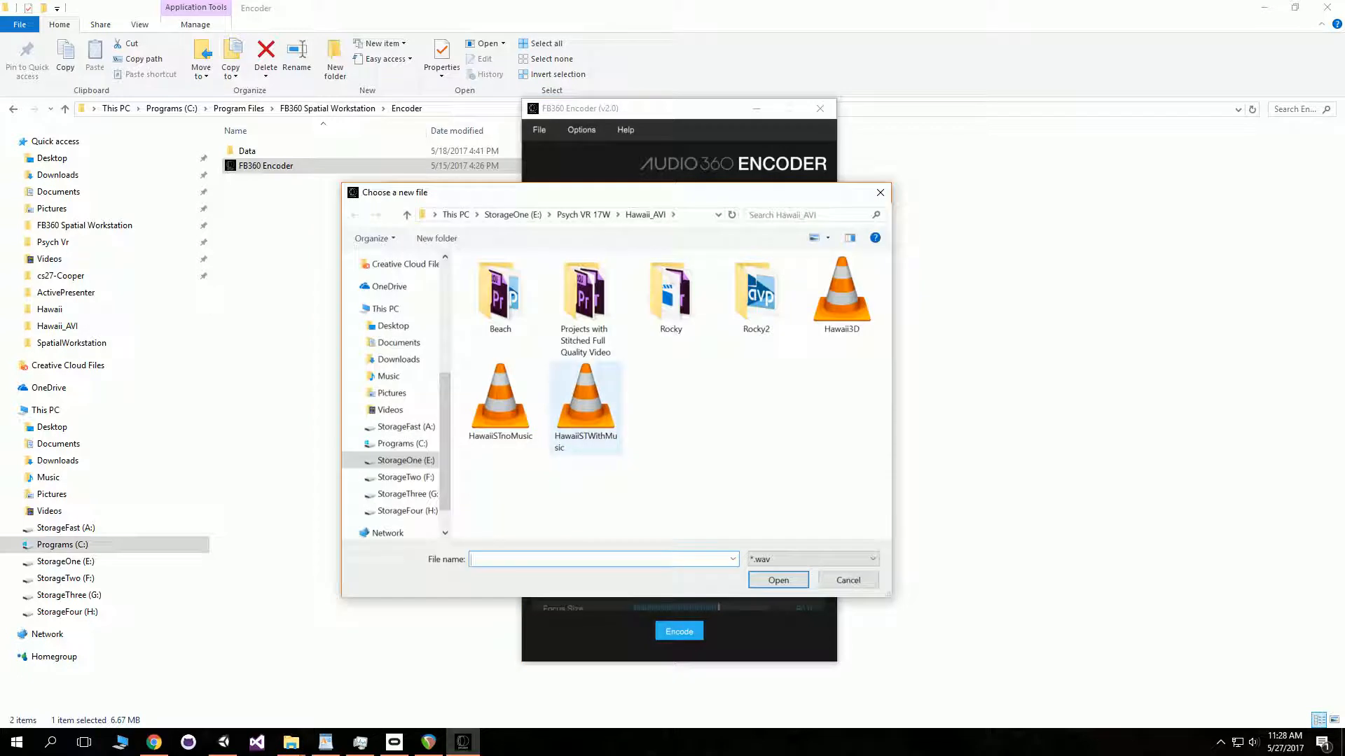
click(586, 406)
click(778, 580)
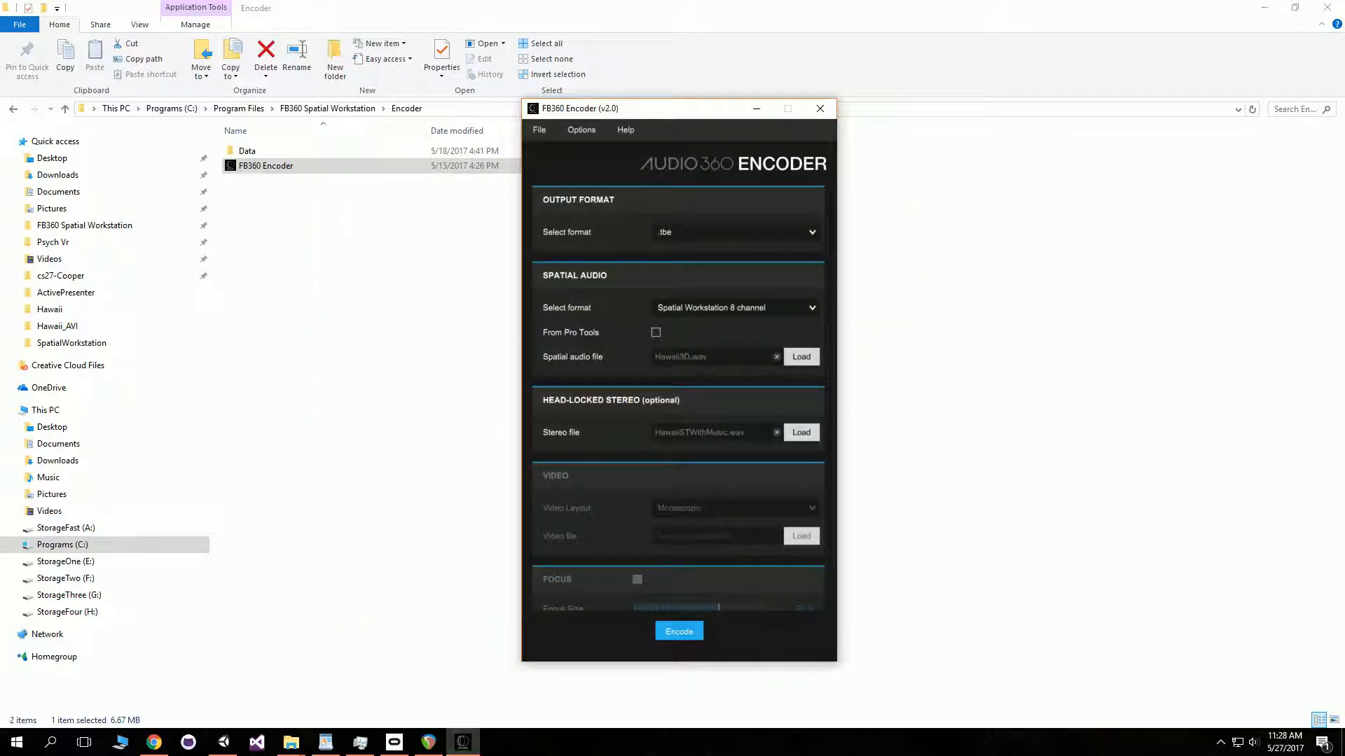
- Try to encode to HawaiiSoundWithMusic.tbe in Hawaii_AVI, declining to replace it and cancelling the save
scroll(678, 398, down, 1)
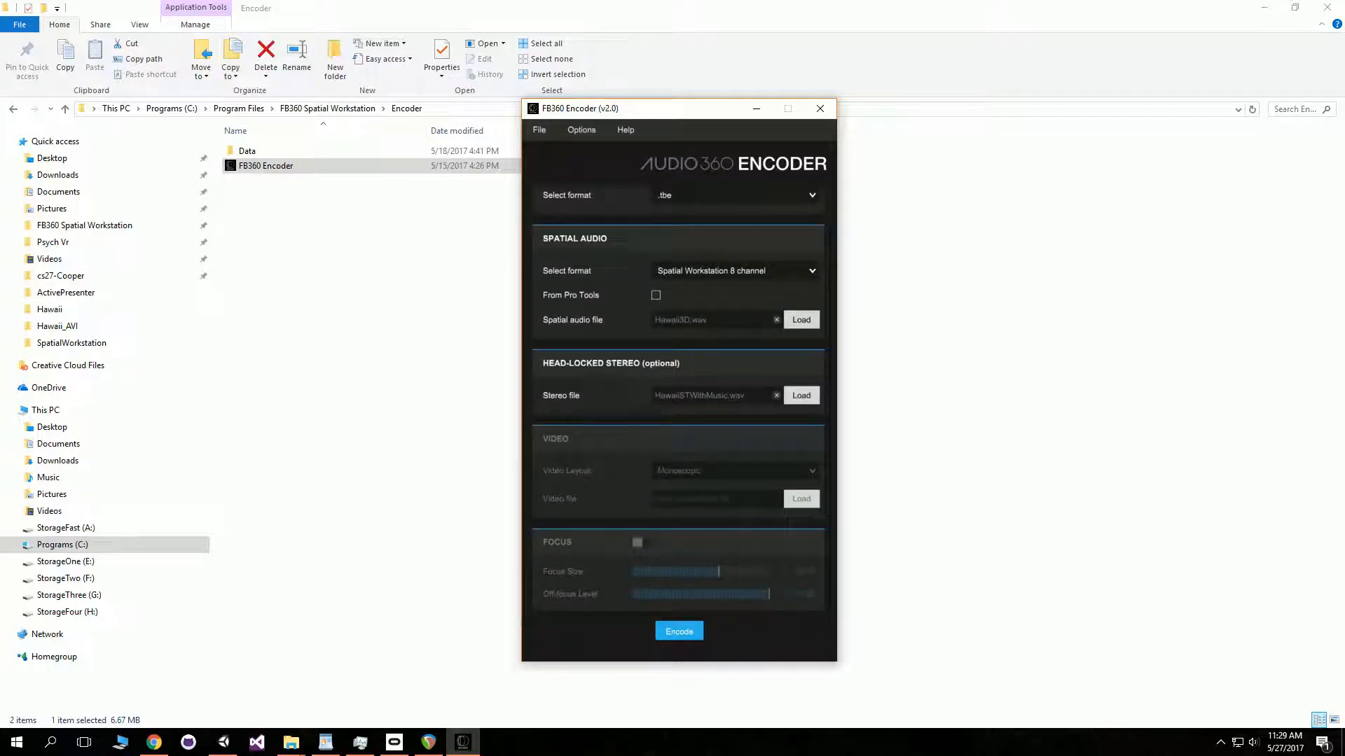
click(678, 631)
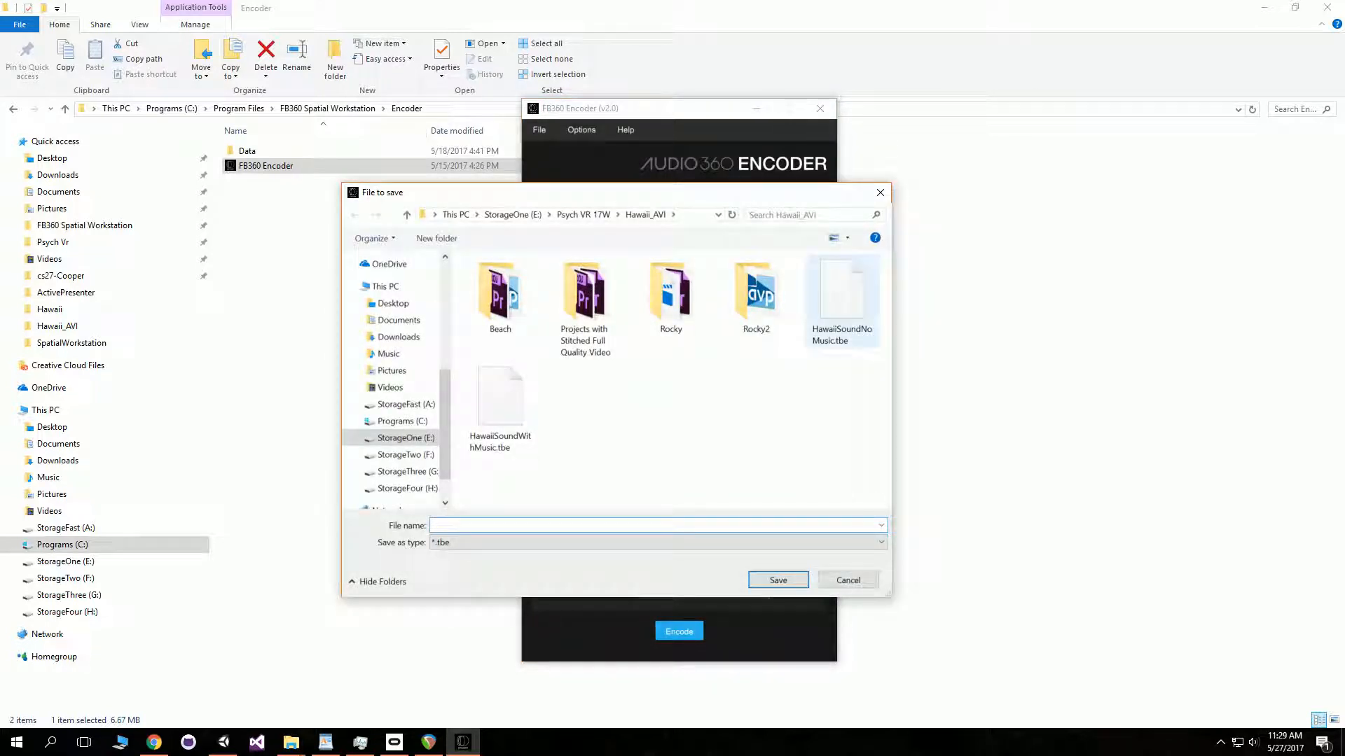
click(500, 406)
key(Return)
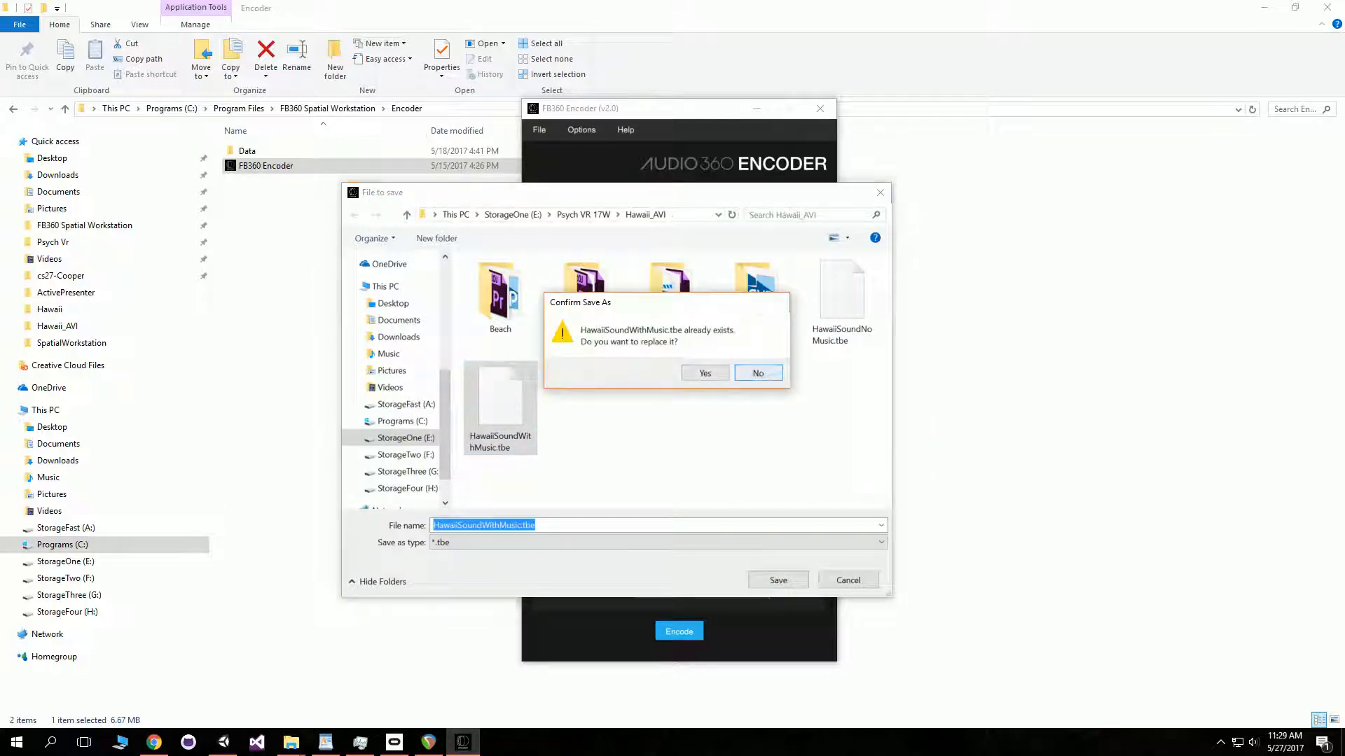
click(758, 373)
click(848, 581)
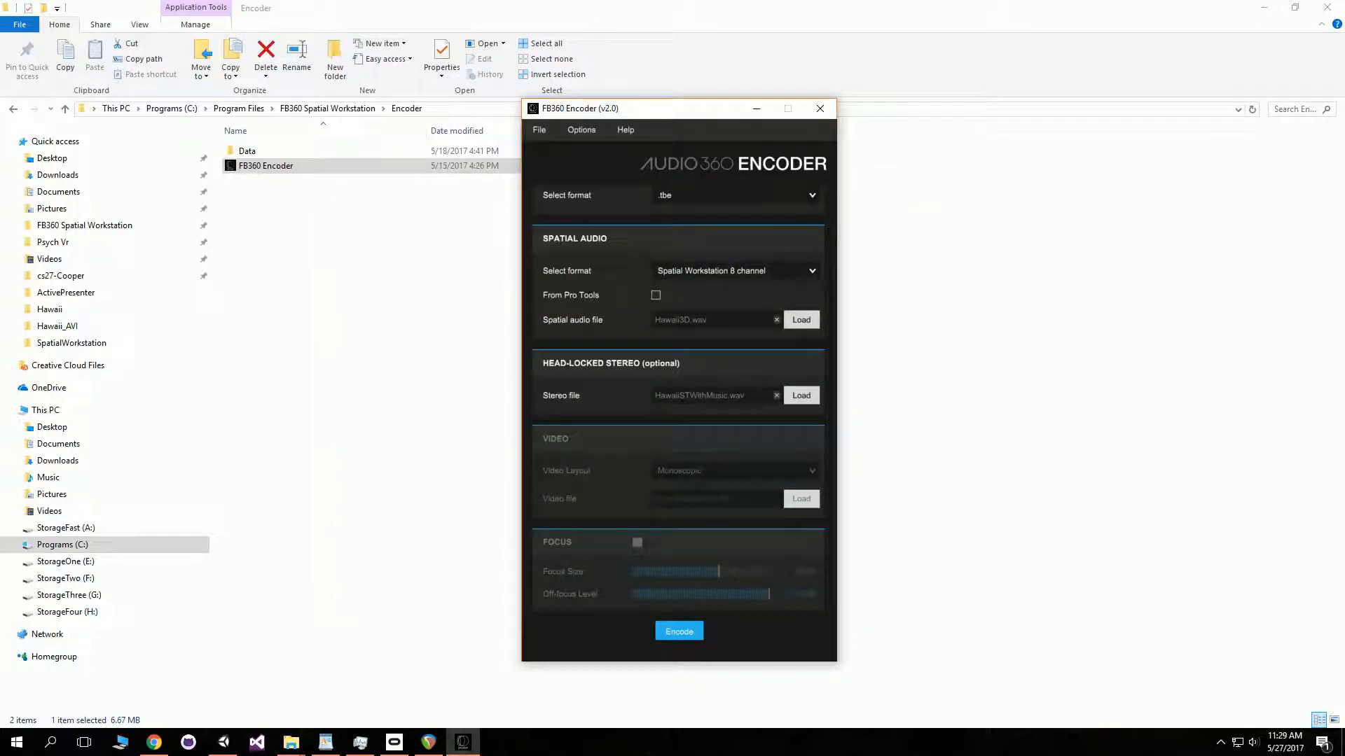
- Close the FB360 Encoder and minimize File Explorer
click(820, 109)
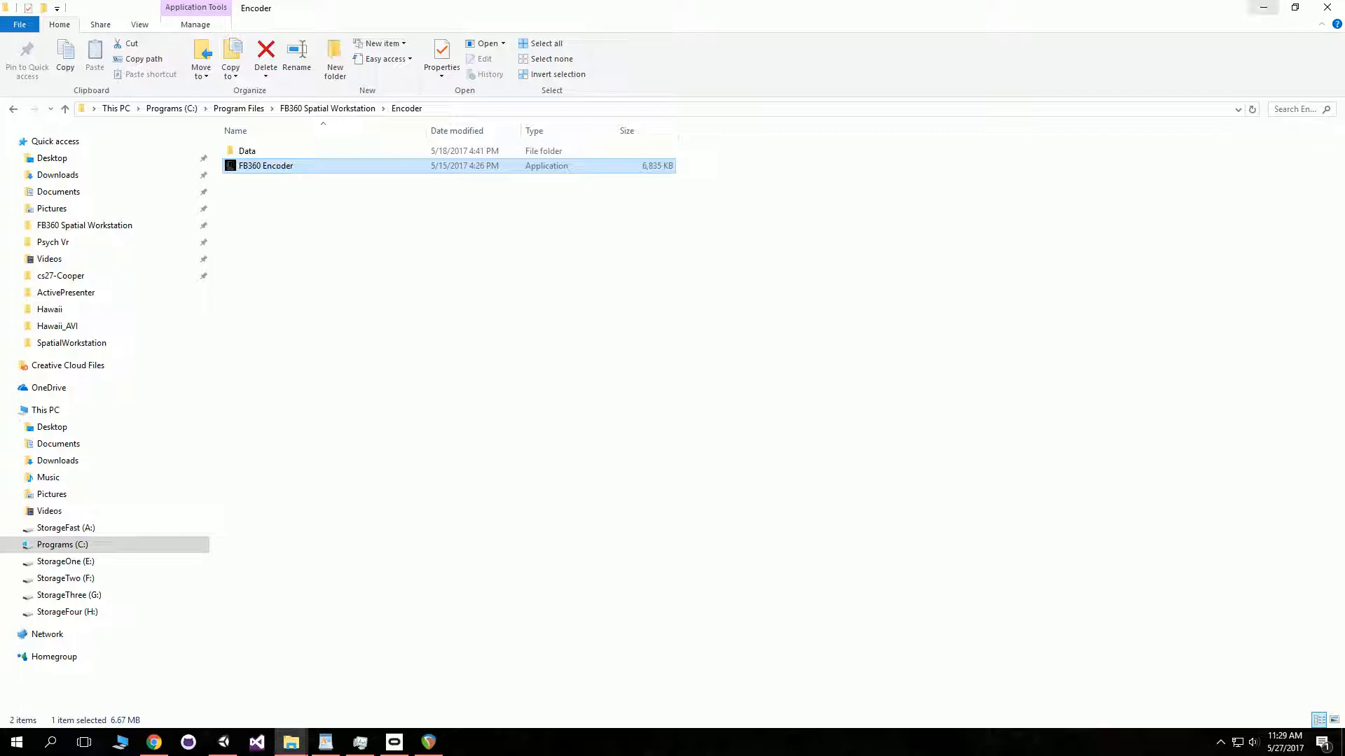
click(1264, 8)
click(1263, 8)
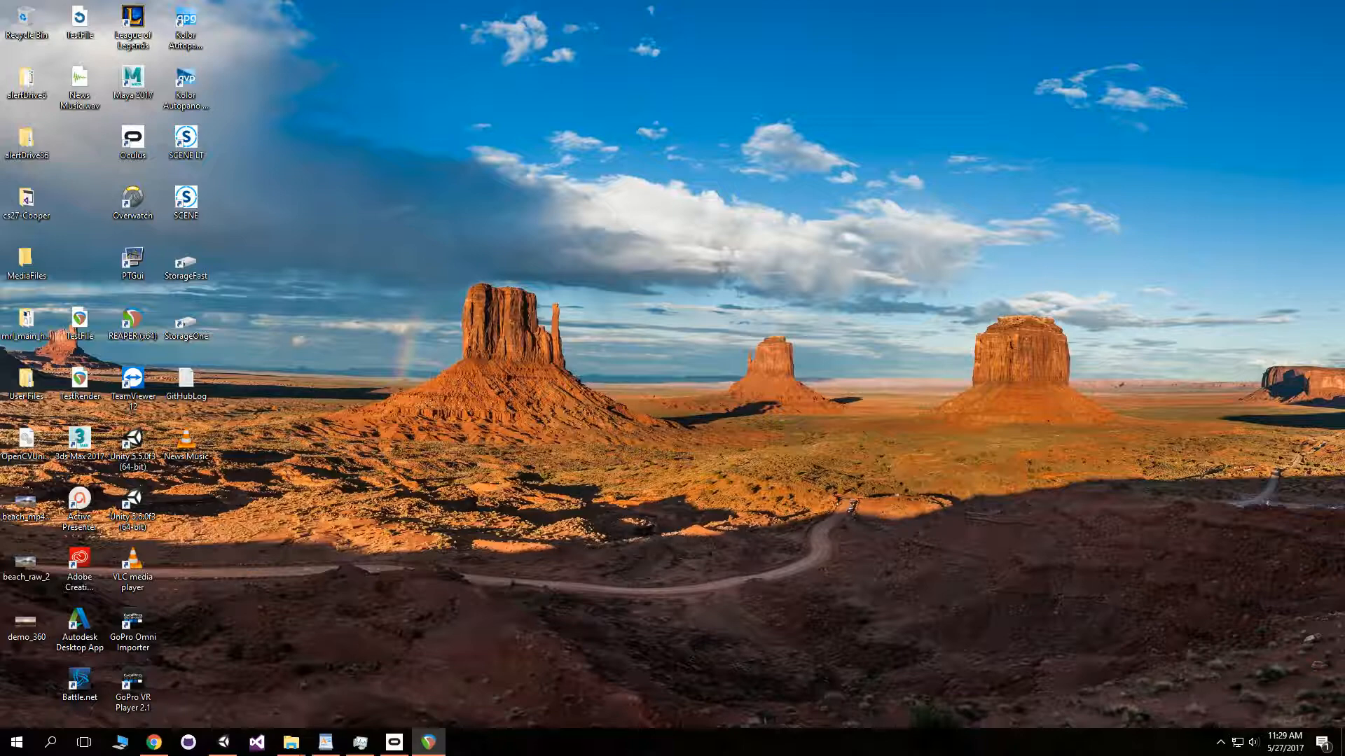
click(154, 742)
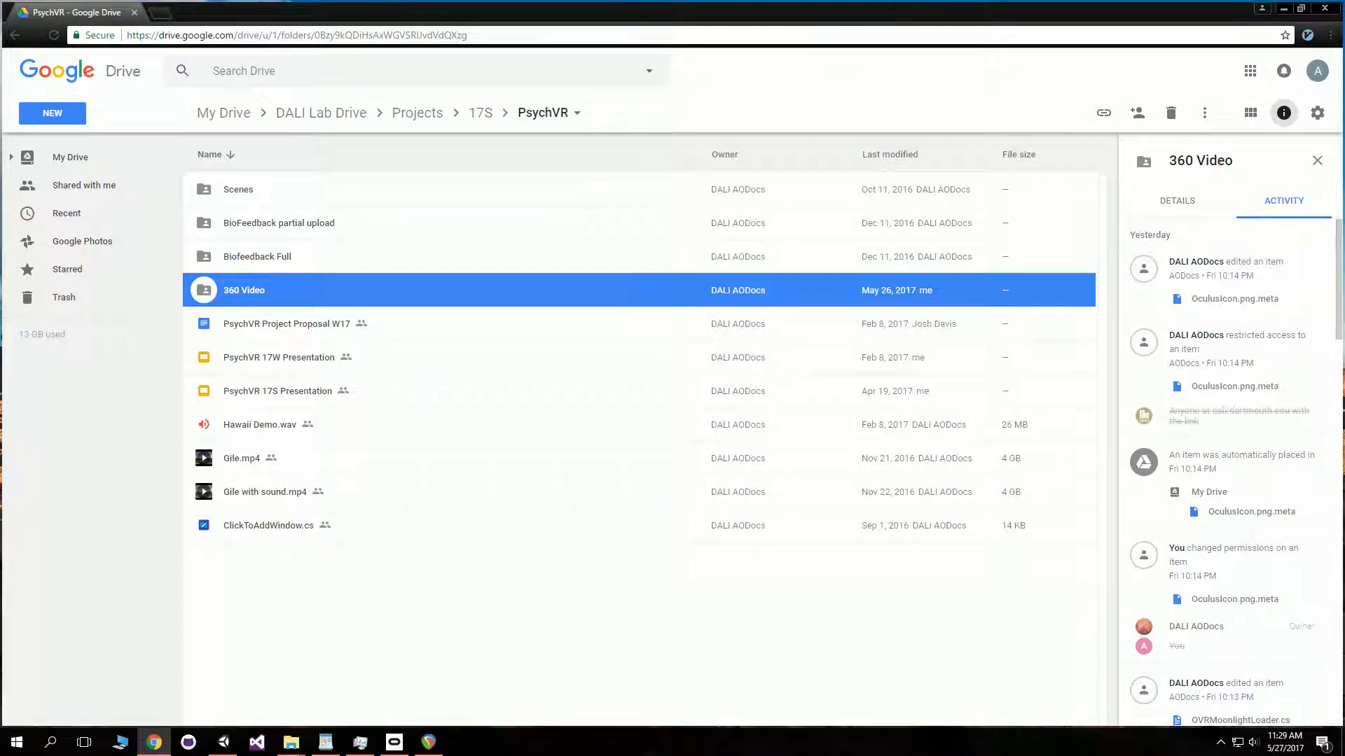
right_click(378, 287)
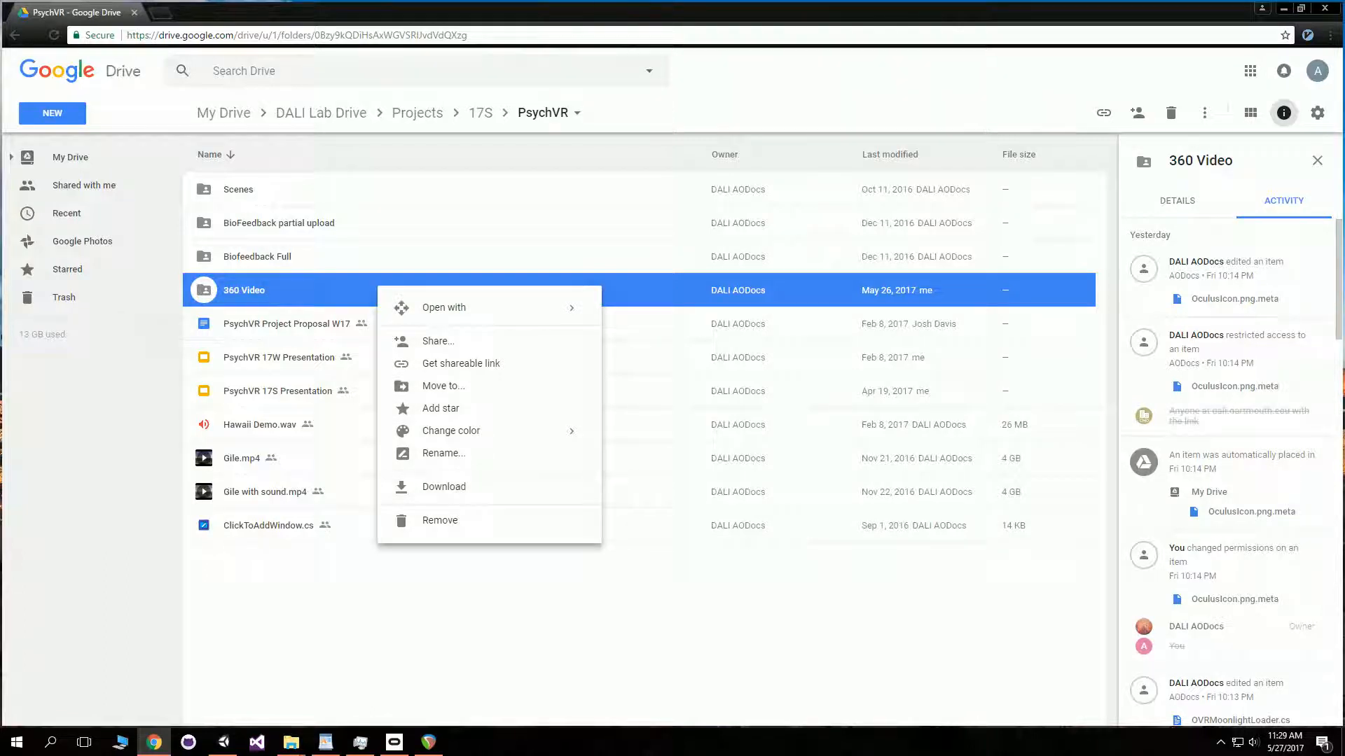
click(1283, 8)
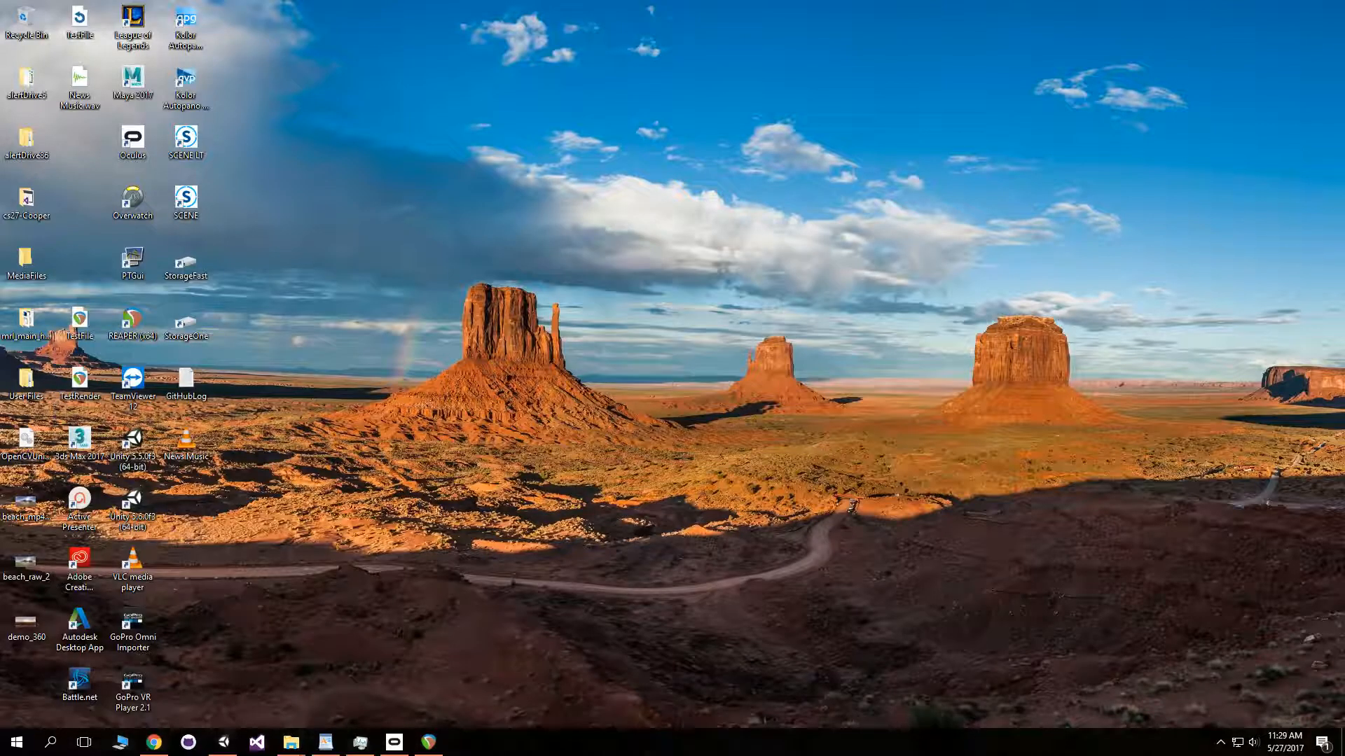
- Try to open the 360 Video project from Documents in Unity 5.6.0f3, then close the error and launcher
double_click(132, 445)
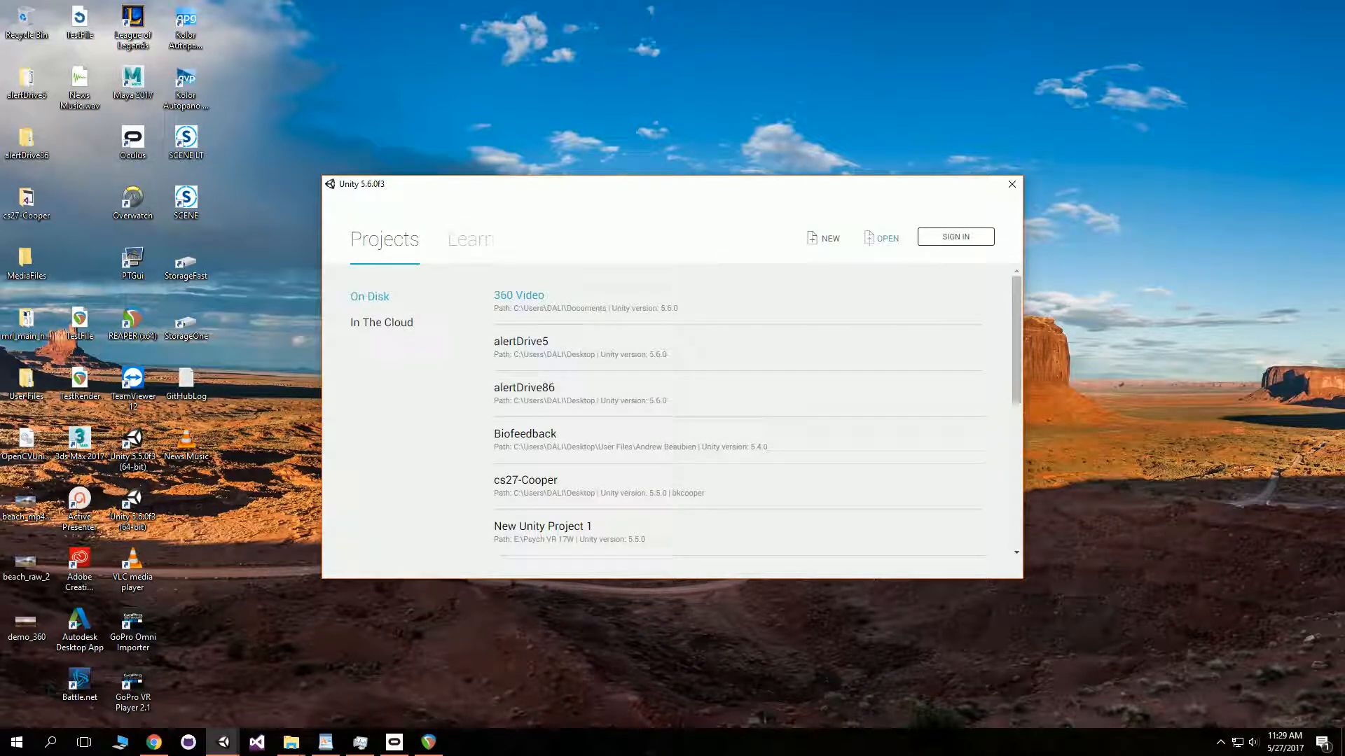
click(881, 238)
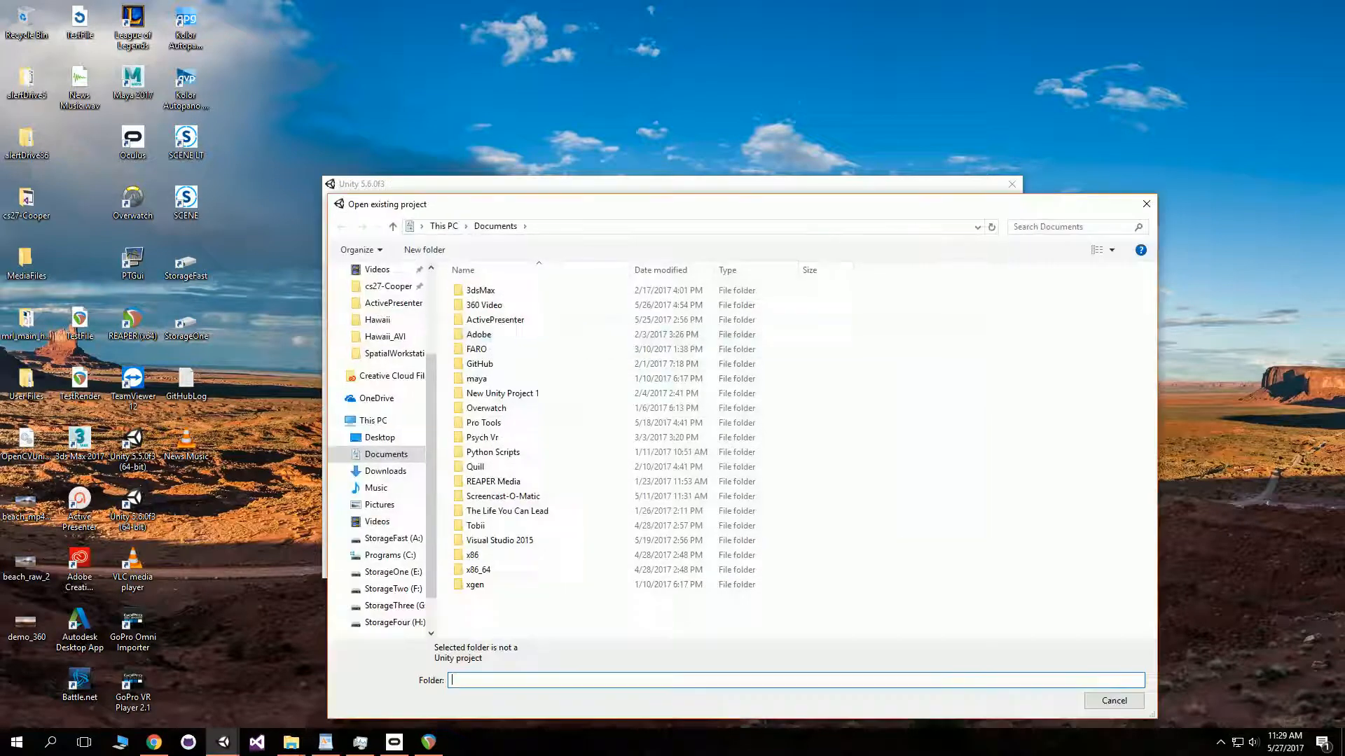
click(484, 306)
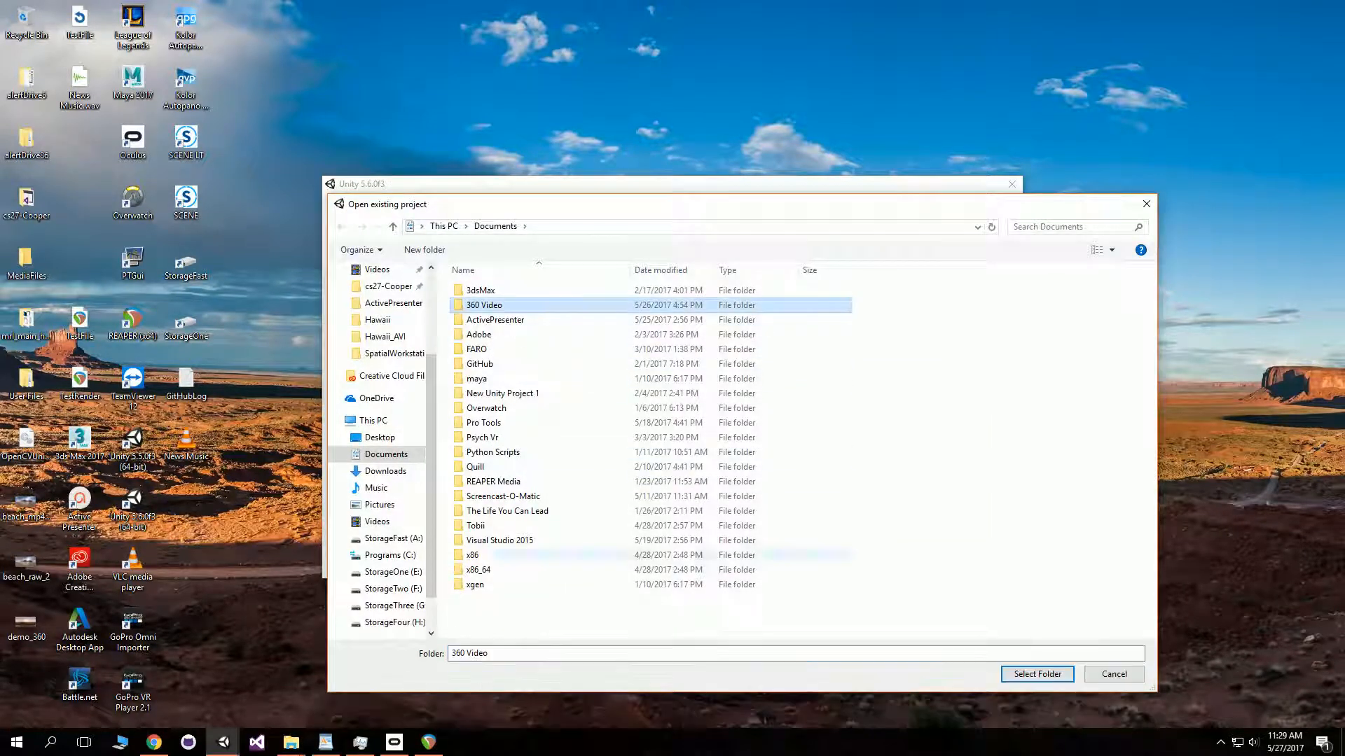
click(1037, 675)
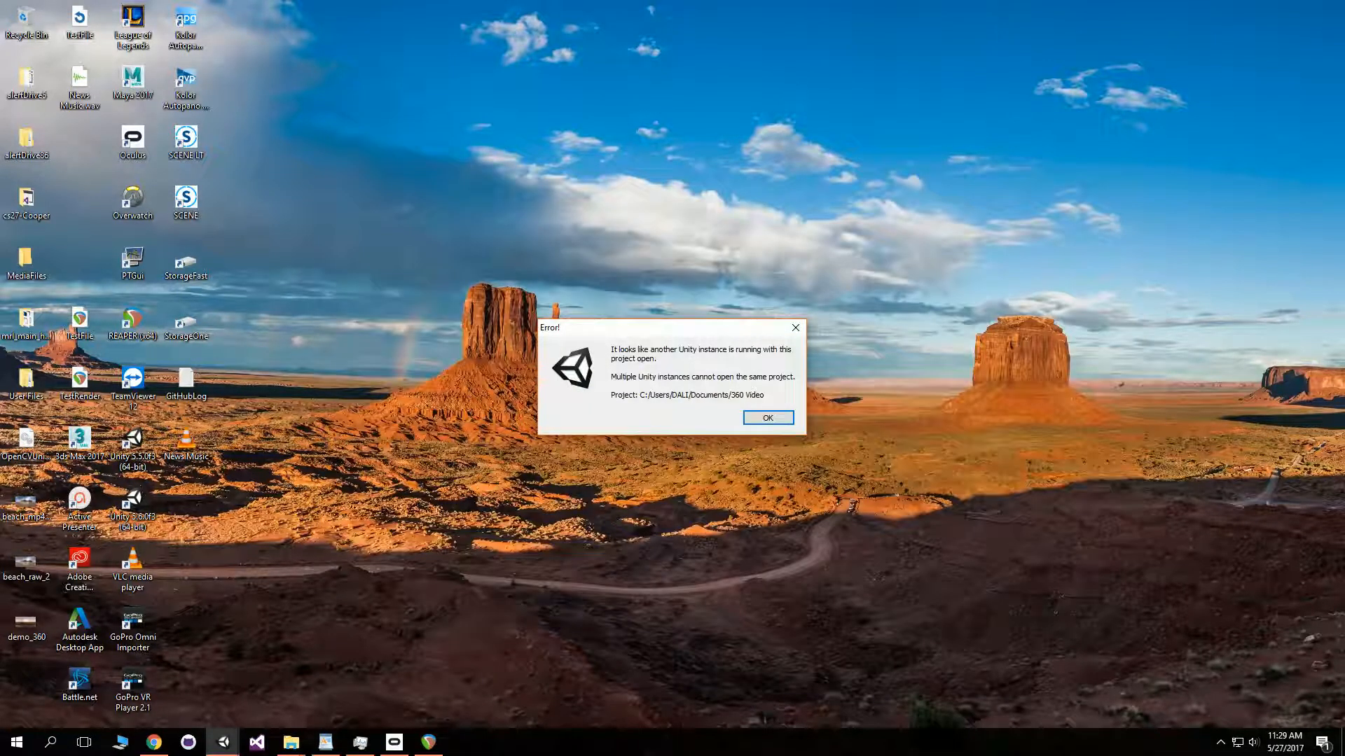
click(796, 327)
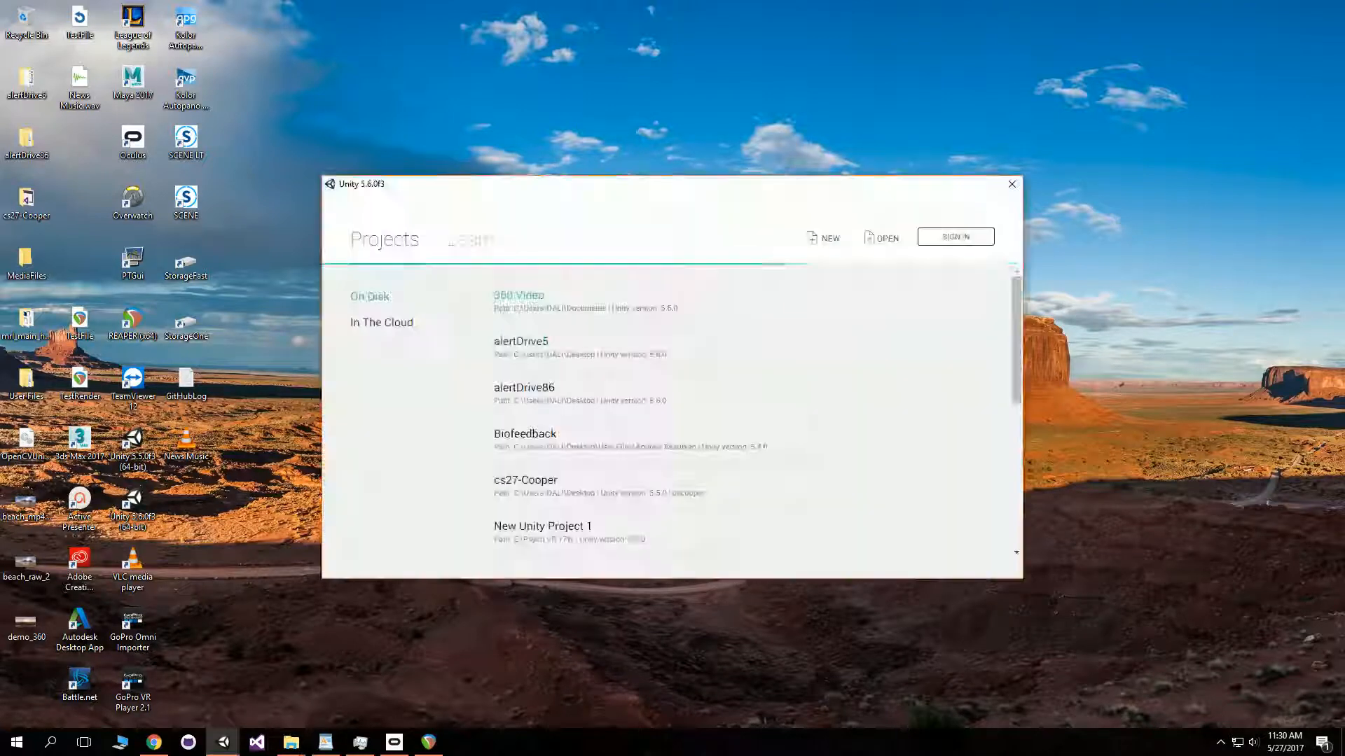
click(1011, 184)
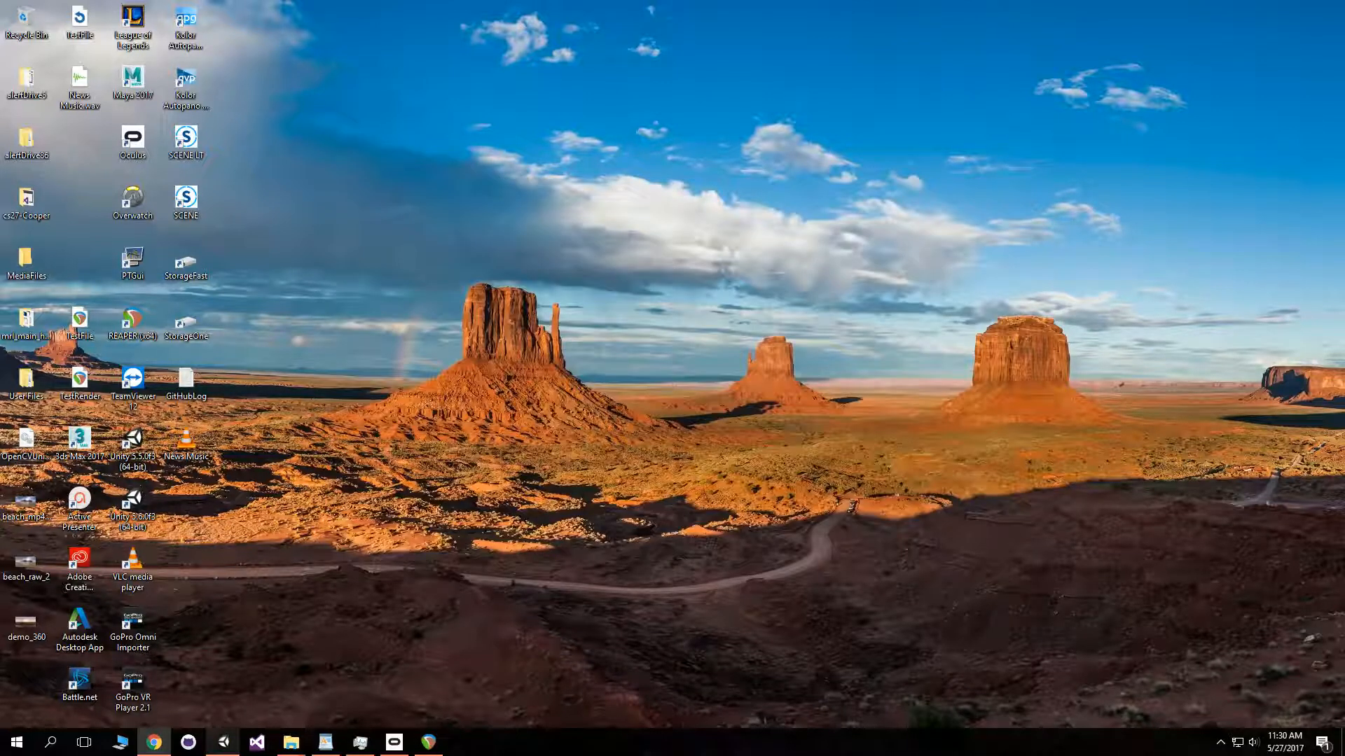
- In the running Unity editor, open the New 360 Video scene from Assets, saving the current scene's changes
click(223, 743)
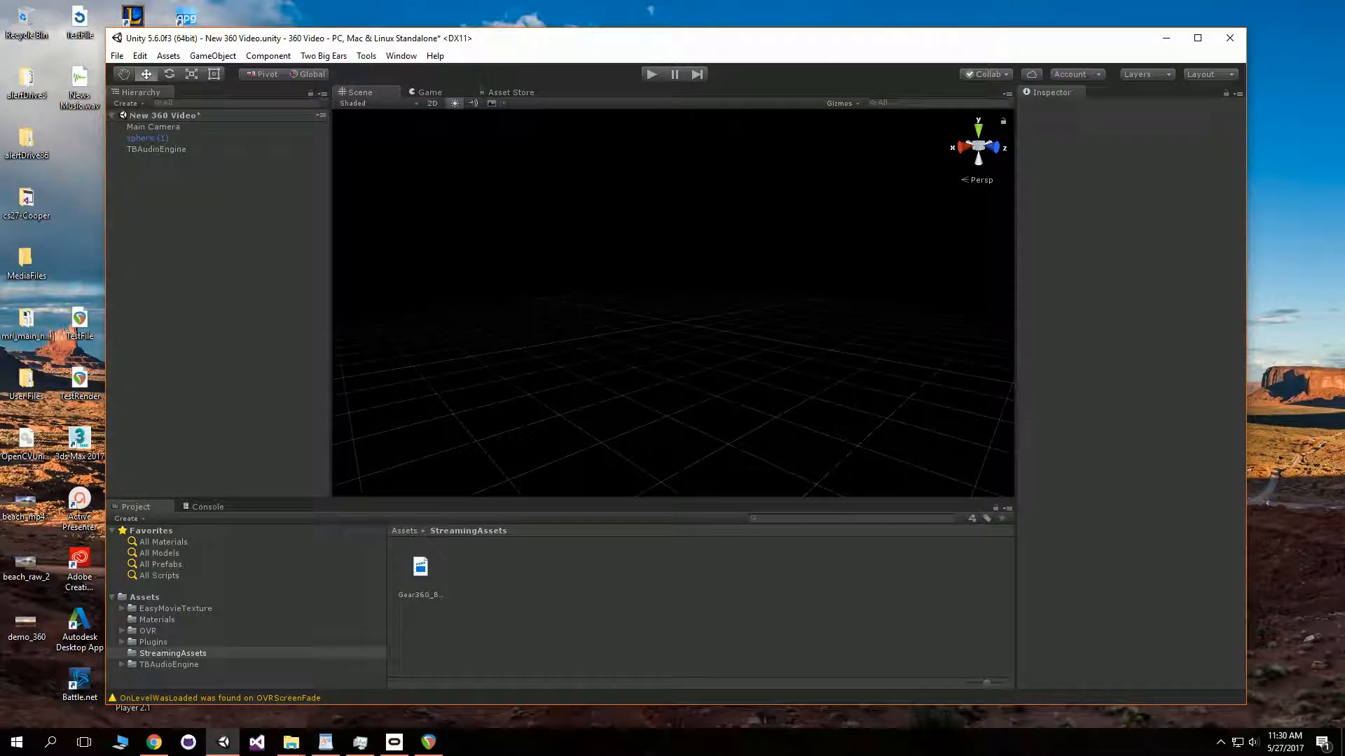
click(175, 608)
click(145, 598)
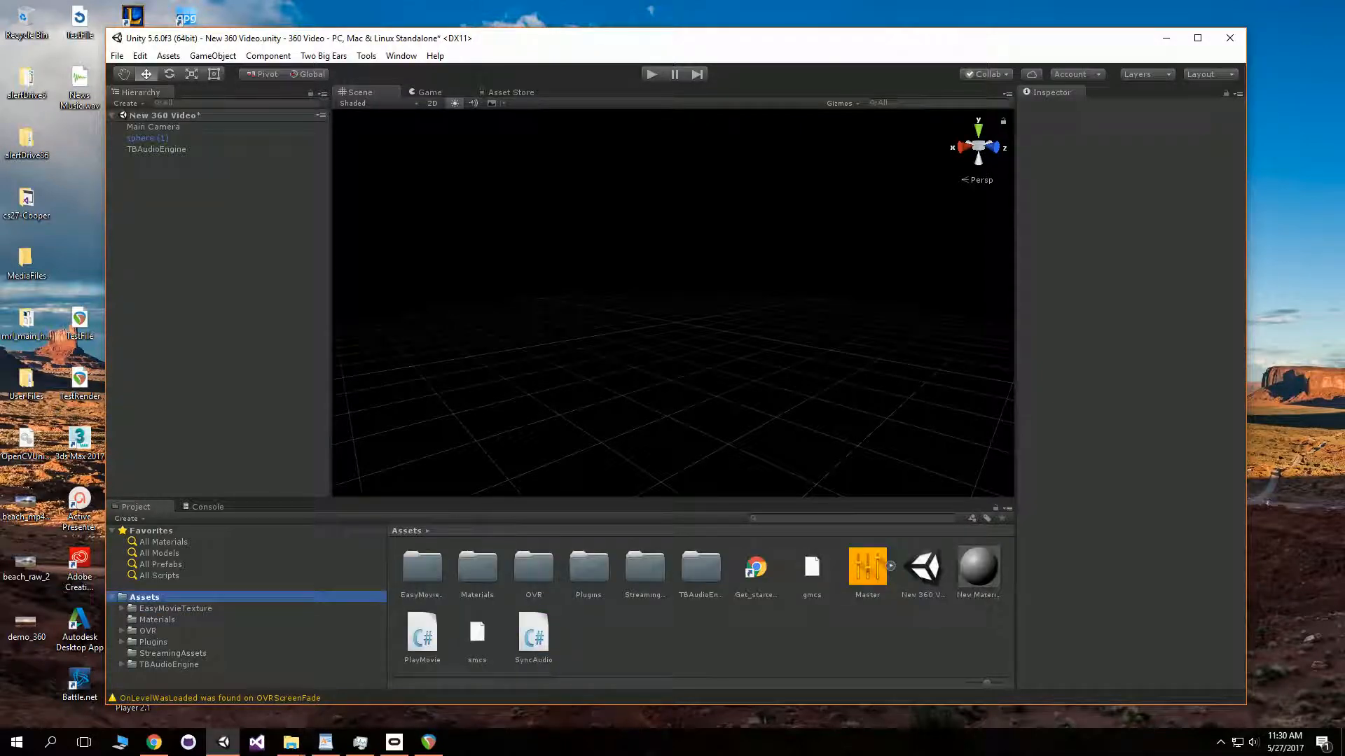
click(923, 569)
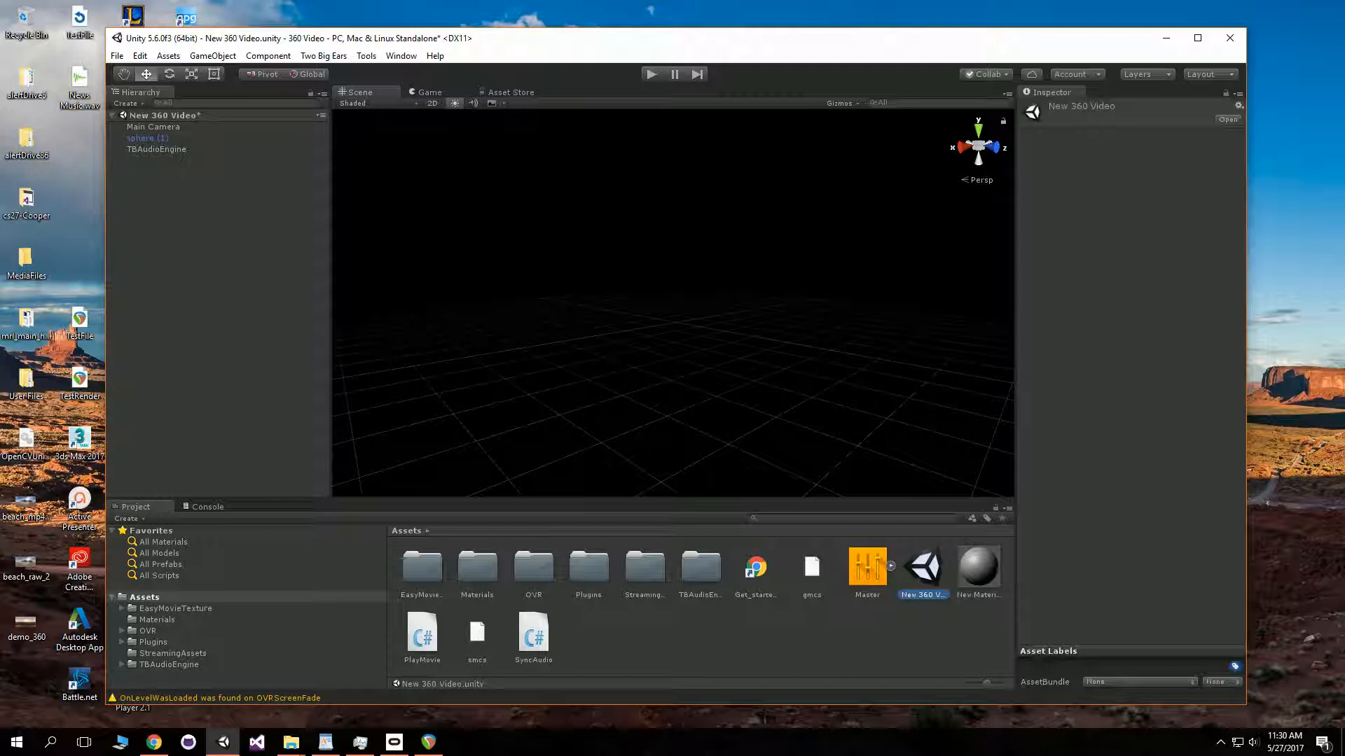
click(826, 641)
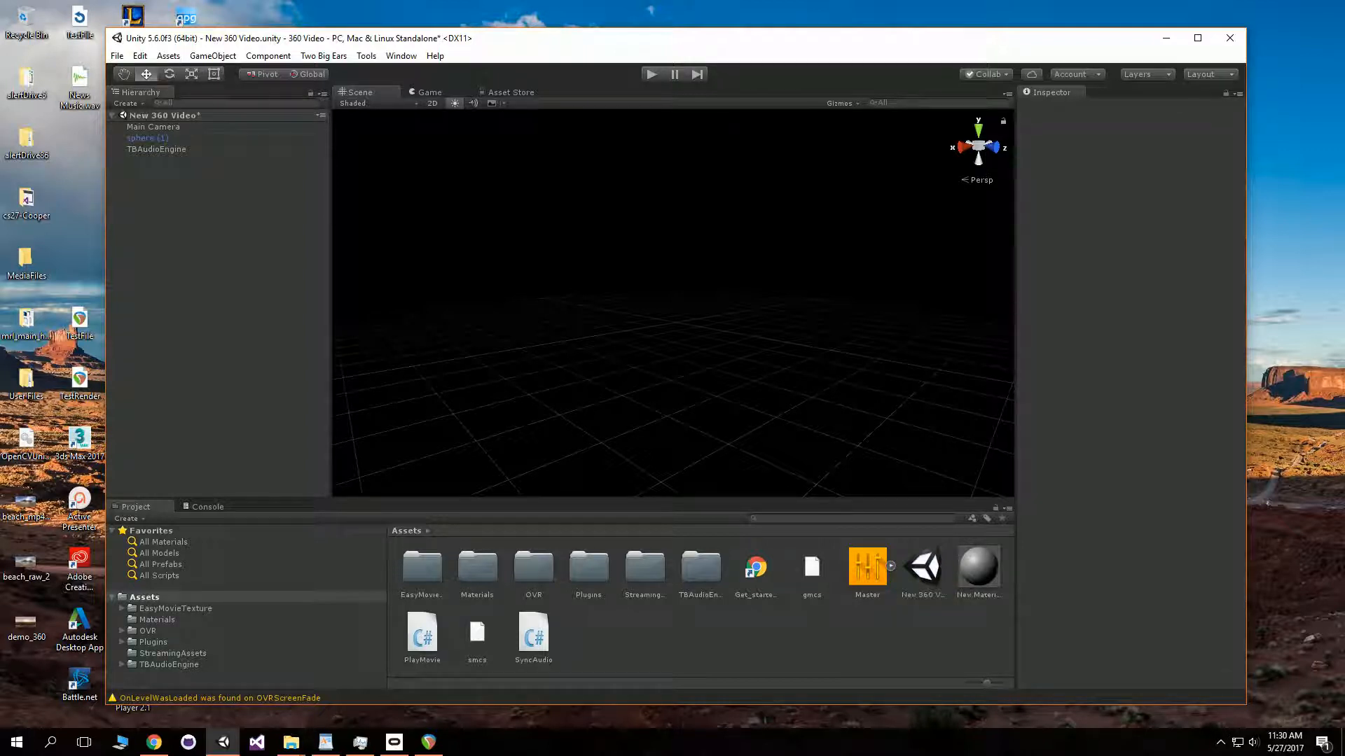
double_click(923, 568)
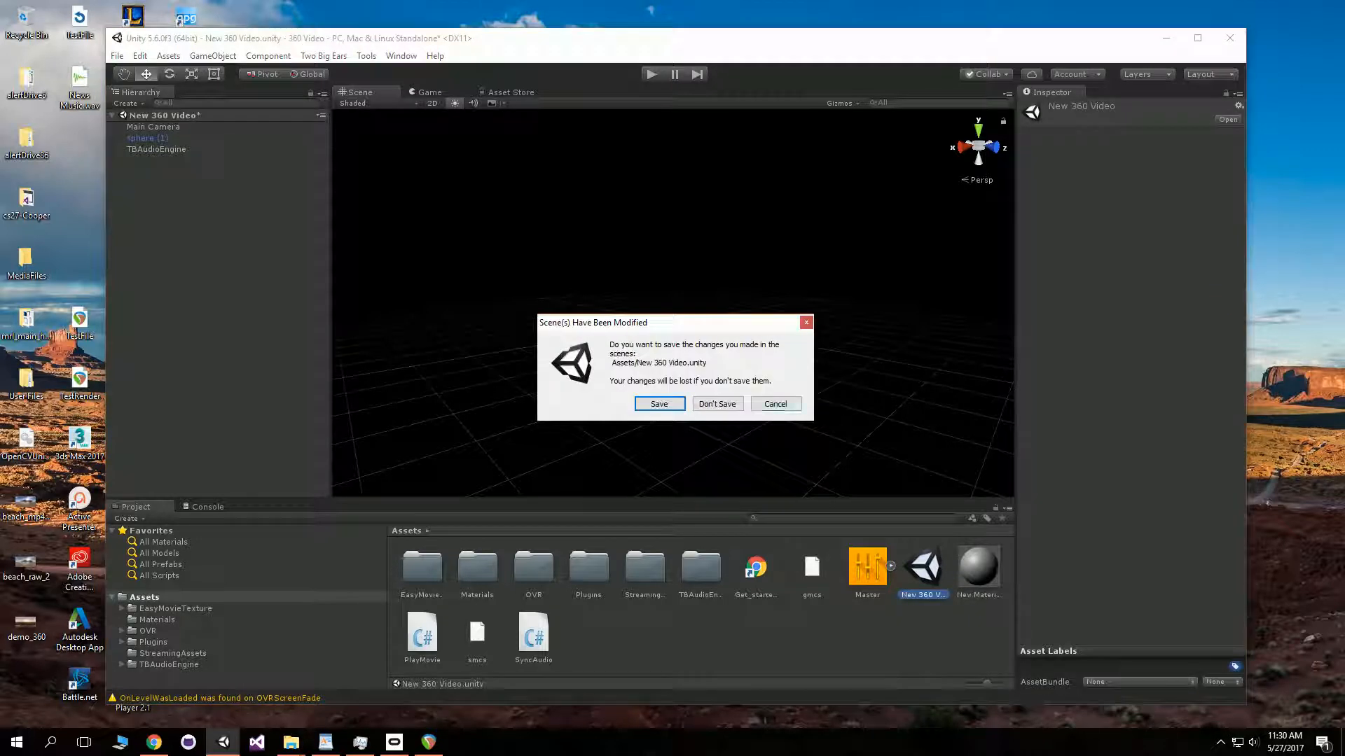
click(659, 403)
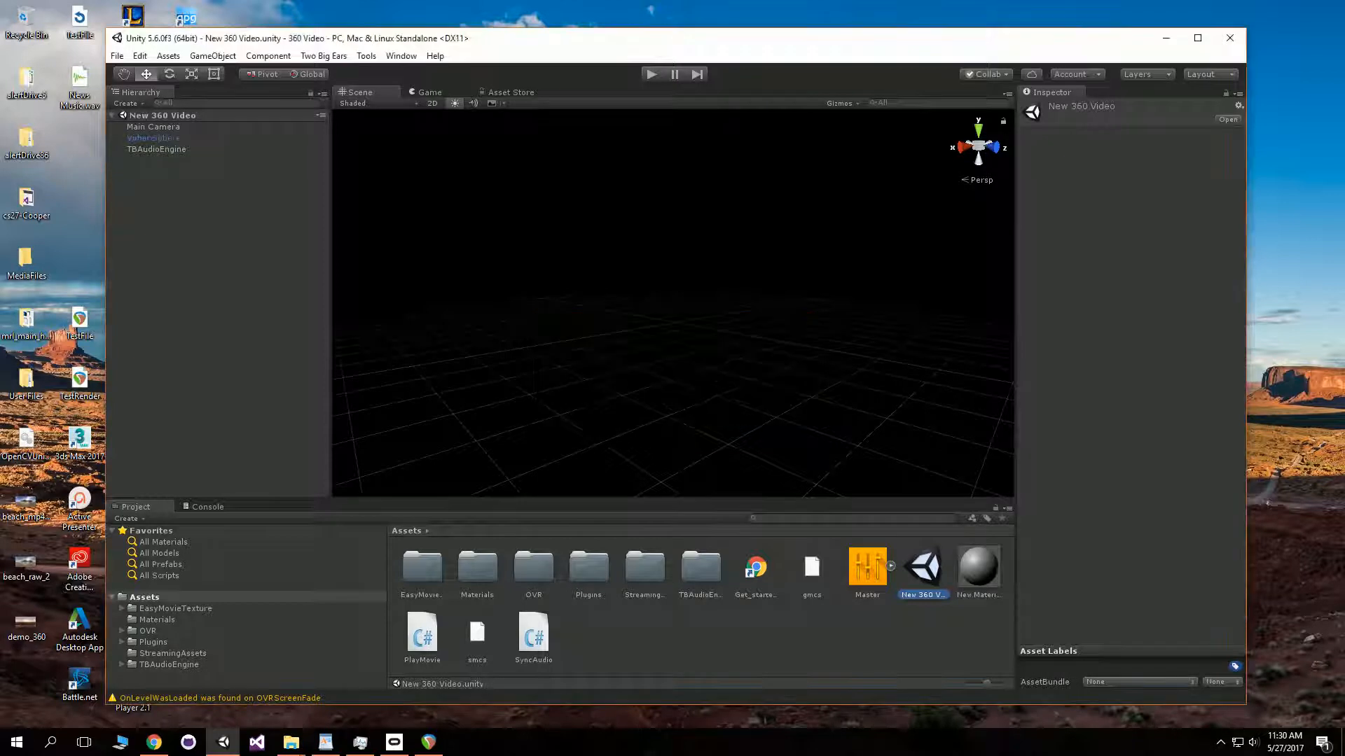
- Inspect the Main Camera, Video Sphere and TBAudioEngine objects in the scene hierarchy
click(154, 127)
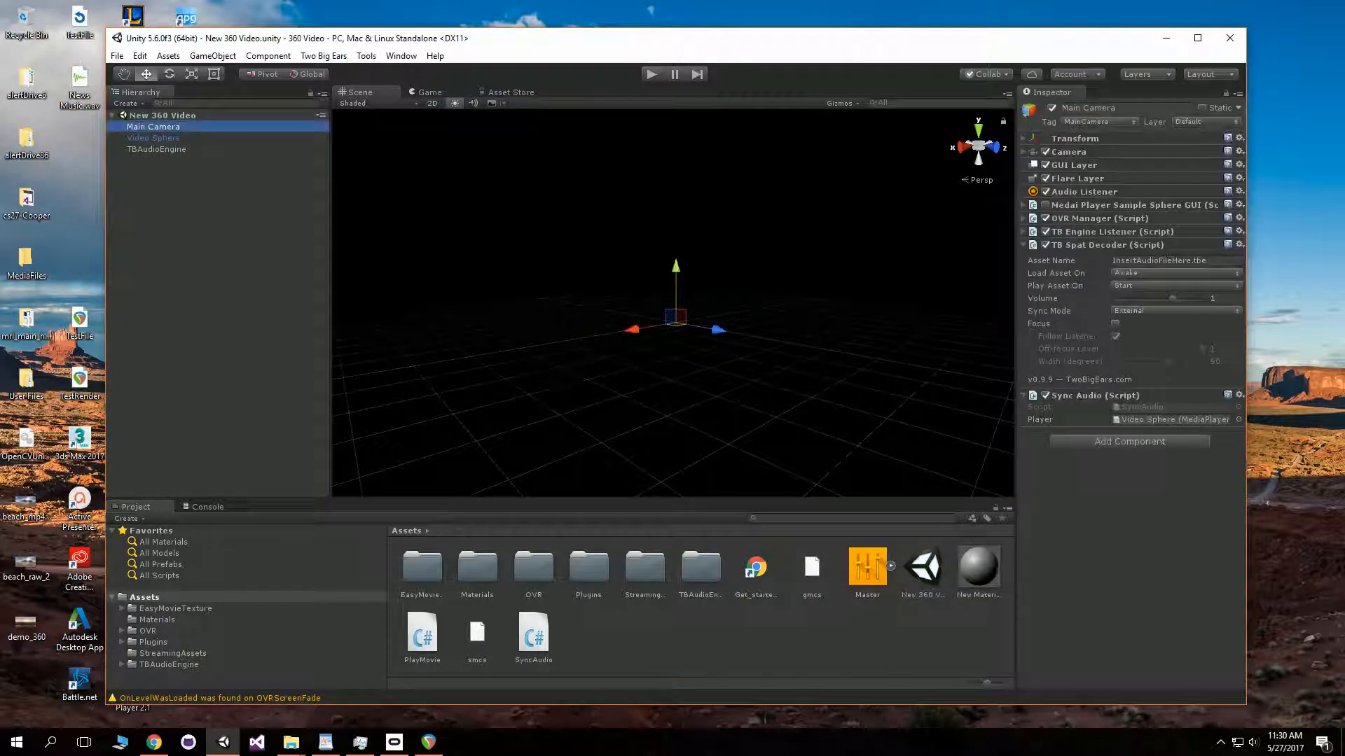
click(153, 138)
click(153, 126)
click(156, 149)
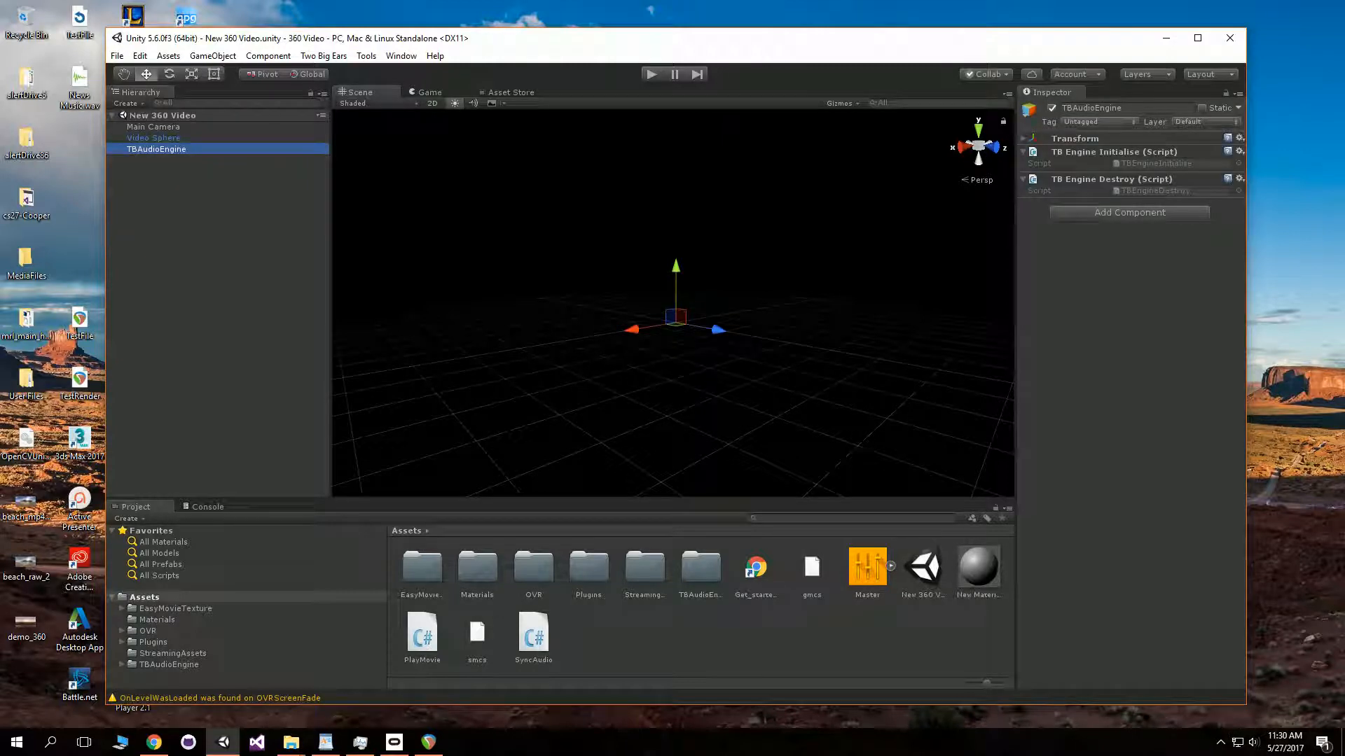
- Select the Main Camera and highlight the placeholder text in its TB Spat Decoder Asset Name field
click(153, 127)
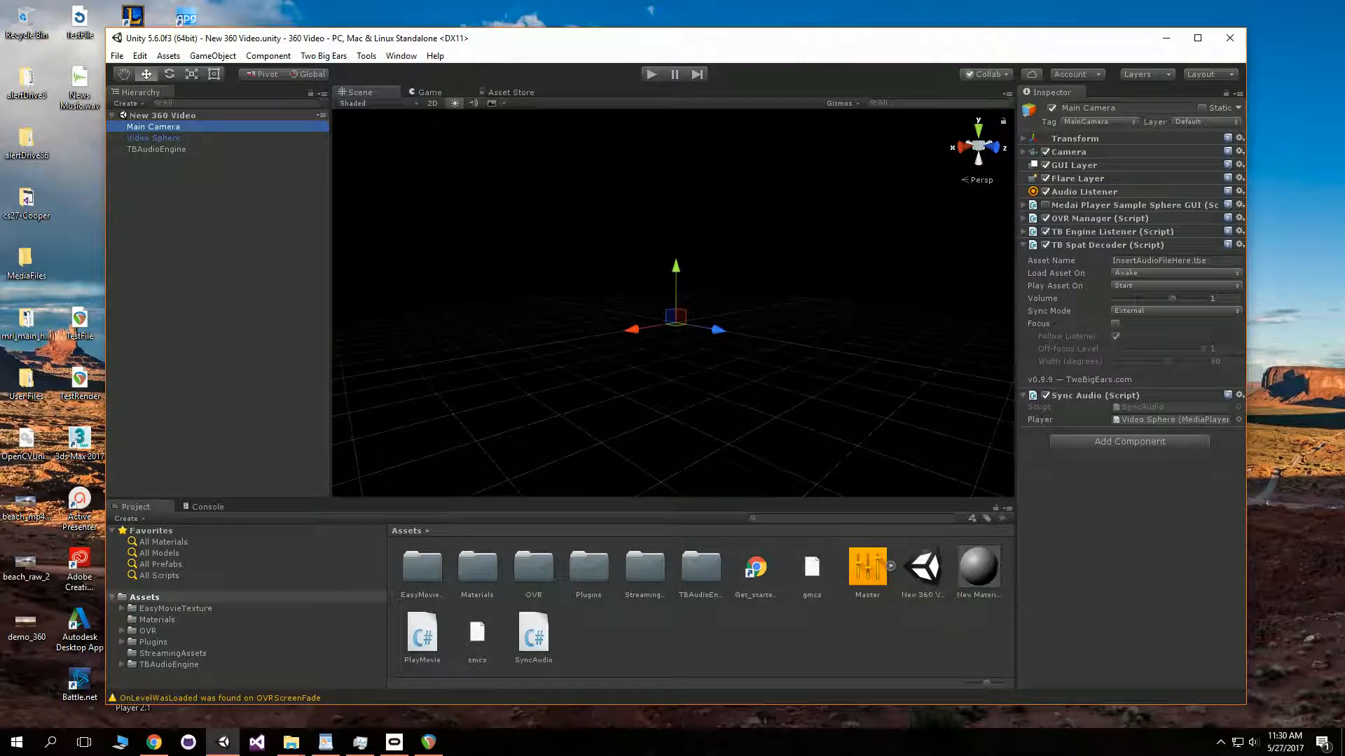
click(1193, 261)
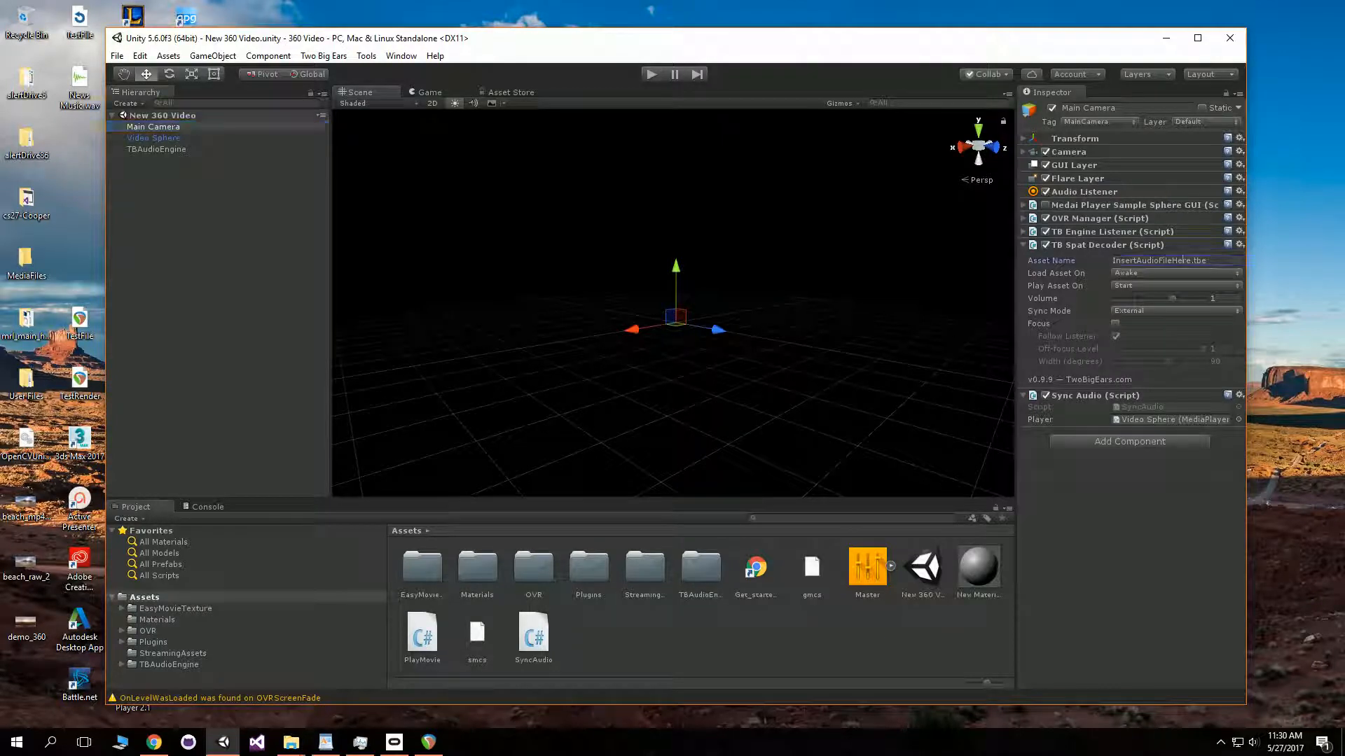
click(1191, 261)
drag(1191, 260, 1111, 261)
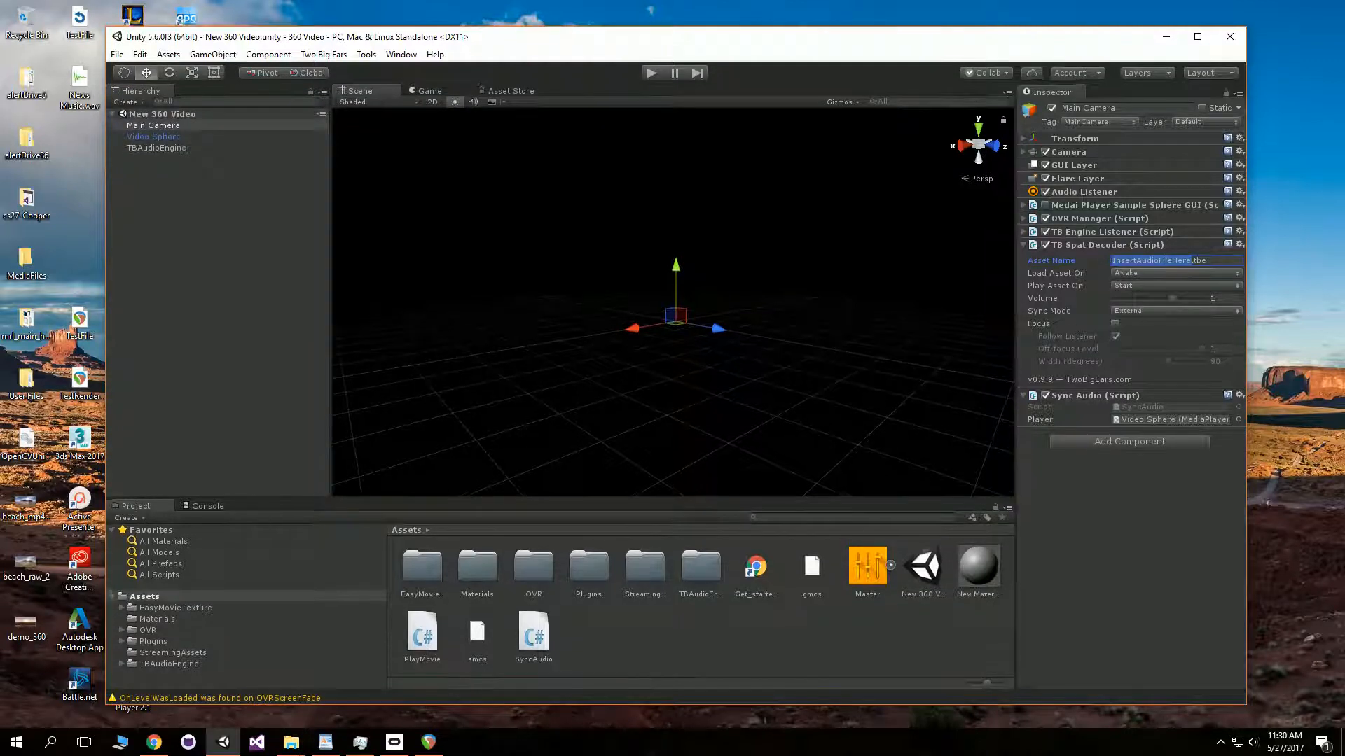
- Move the Unity editor window aside and open the StreamingAssets folder in the Project panel
drag(560, 38, 675, 18)
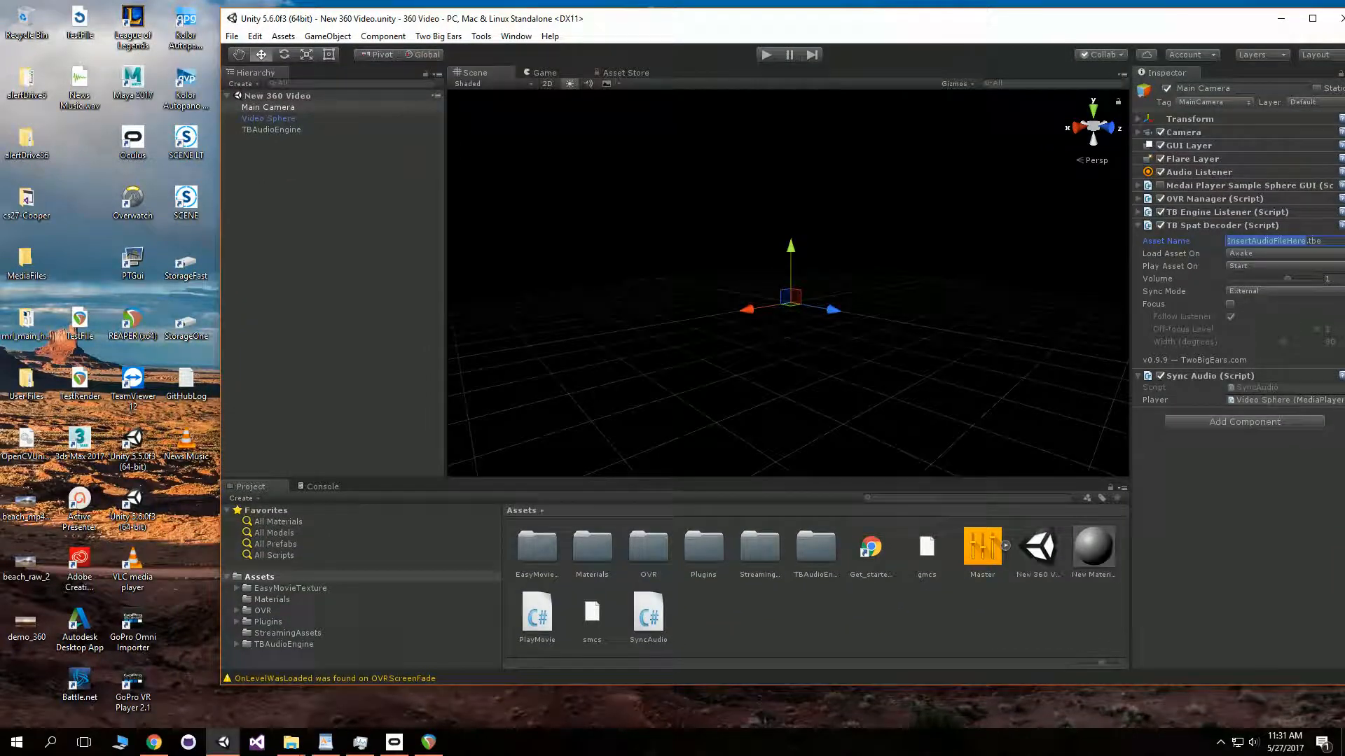
click(287, 633)
click(700, 596)
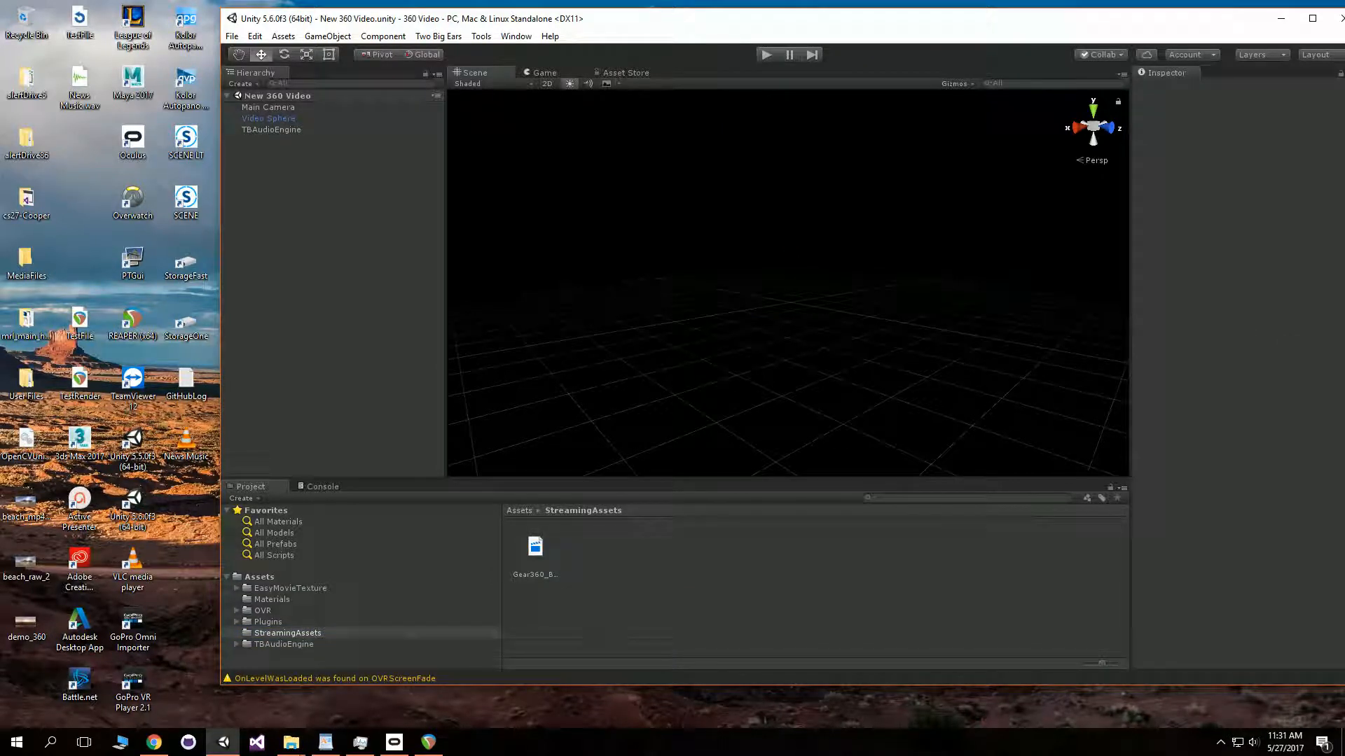
- Copy the 5MinuteDemo video from the Hawaii_AVI folder into StreamingAssets, then close that Explorer window
mouse_move(291, 742)
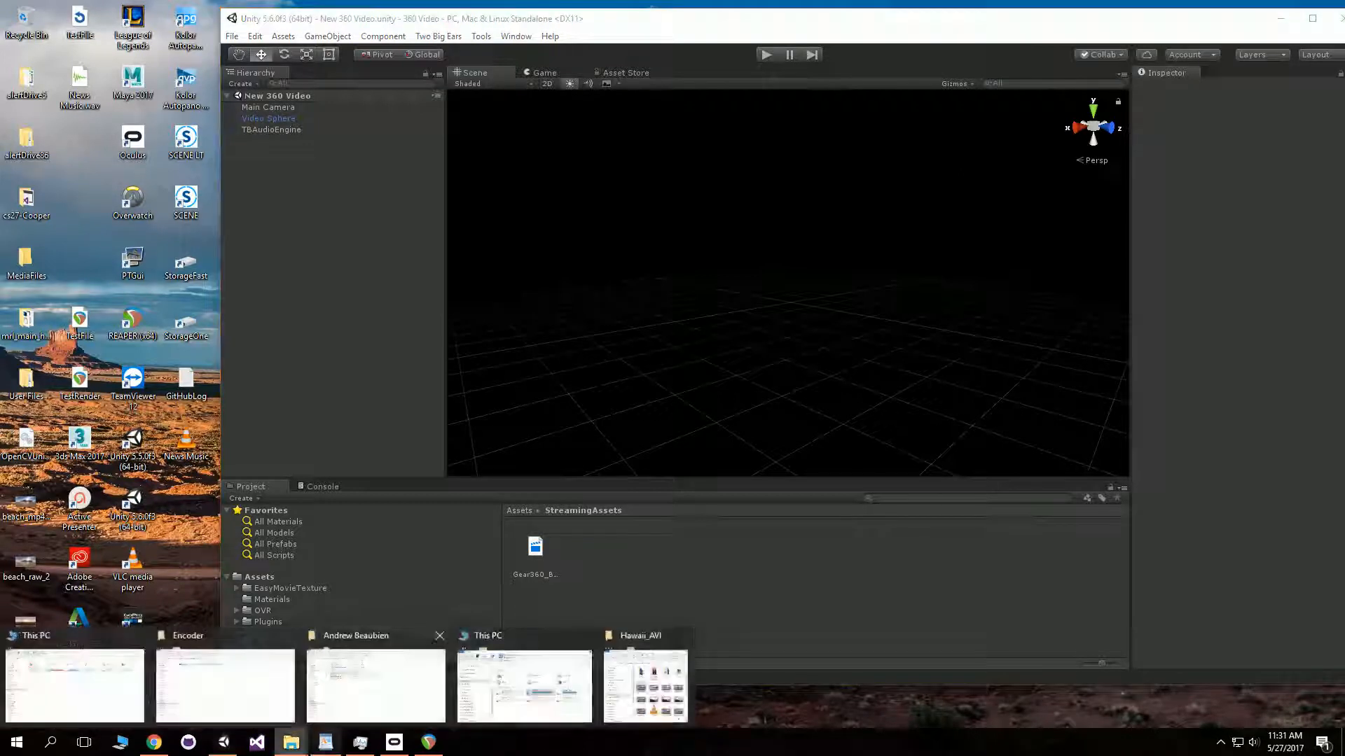
click(645, 676)
drag(657, 425, 1043, 568)
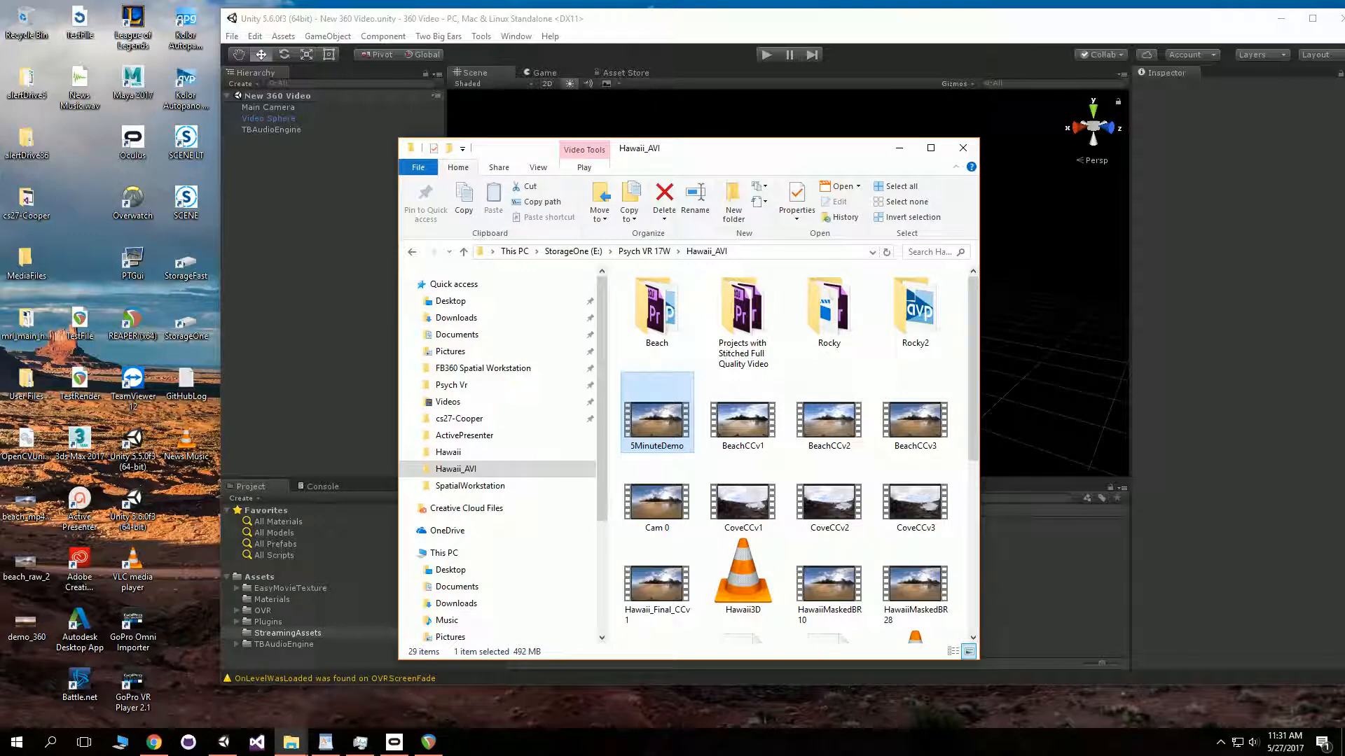
click(899, 148)
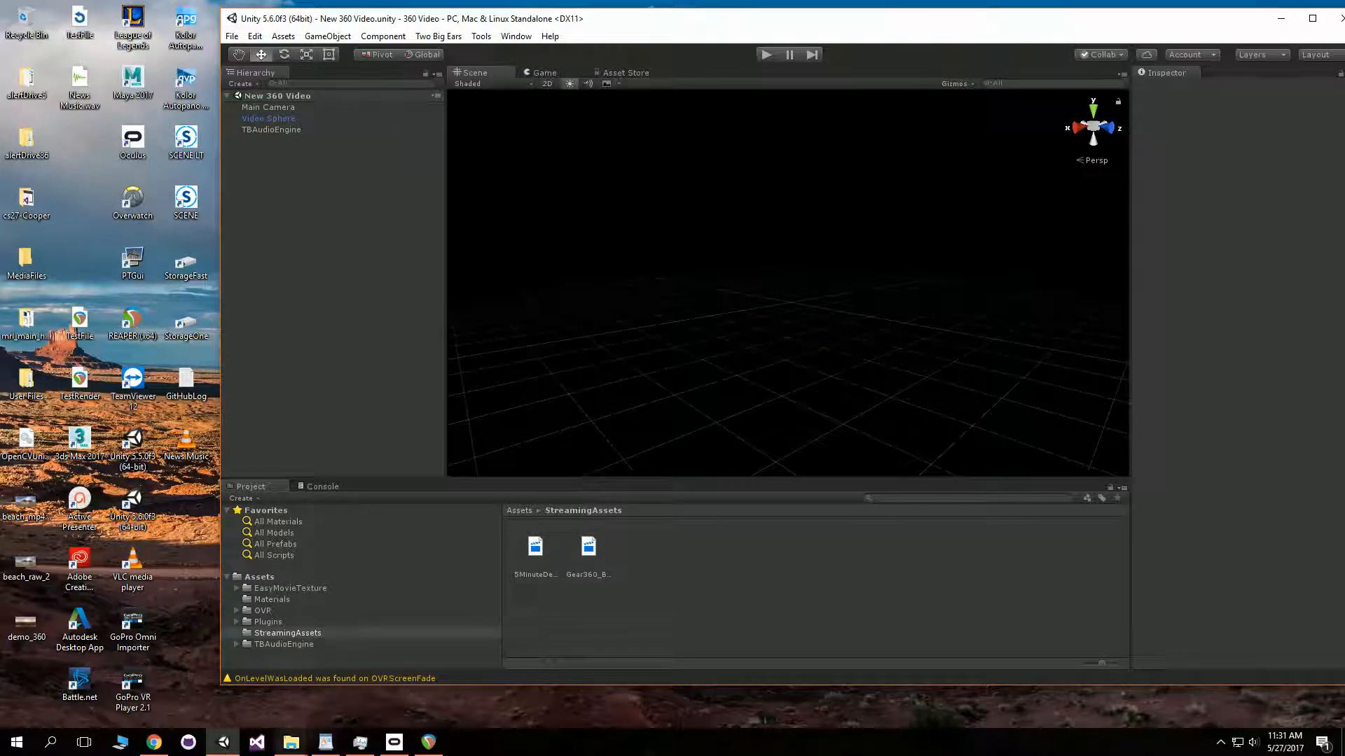
- Copy HawaiiSoundWithMusic.tbe from the Hawaii_AVI folder into StreamingAssets, then close that Explorer window
mouse_move(291, 742)
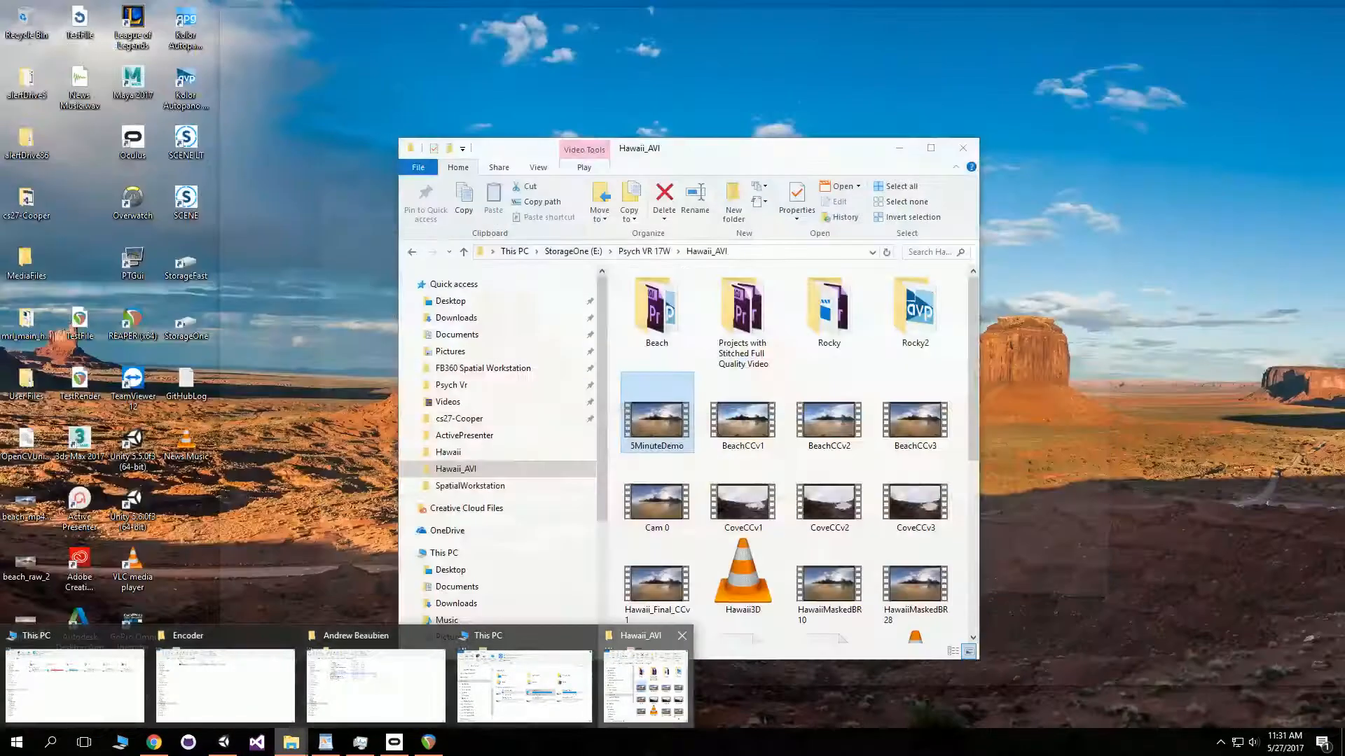
click(645, 683)
scroll(746, 580, down, 4)
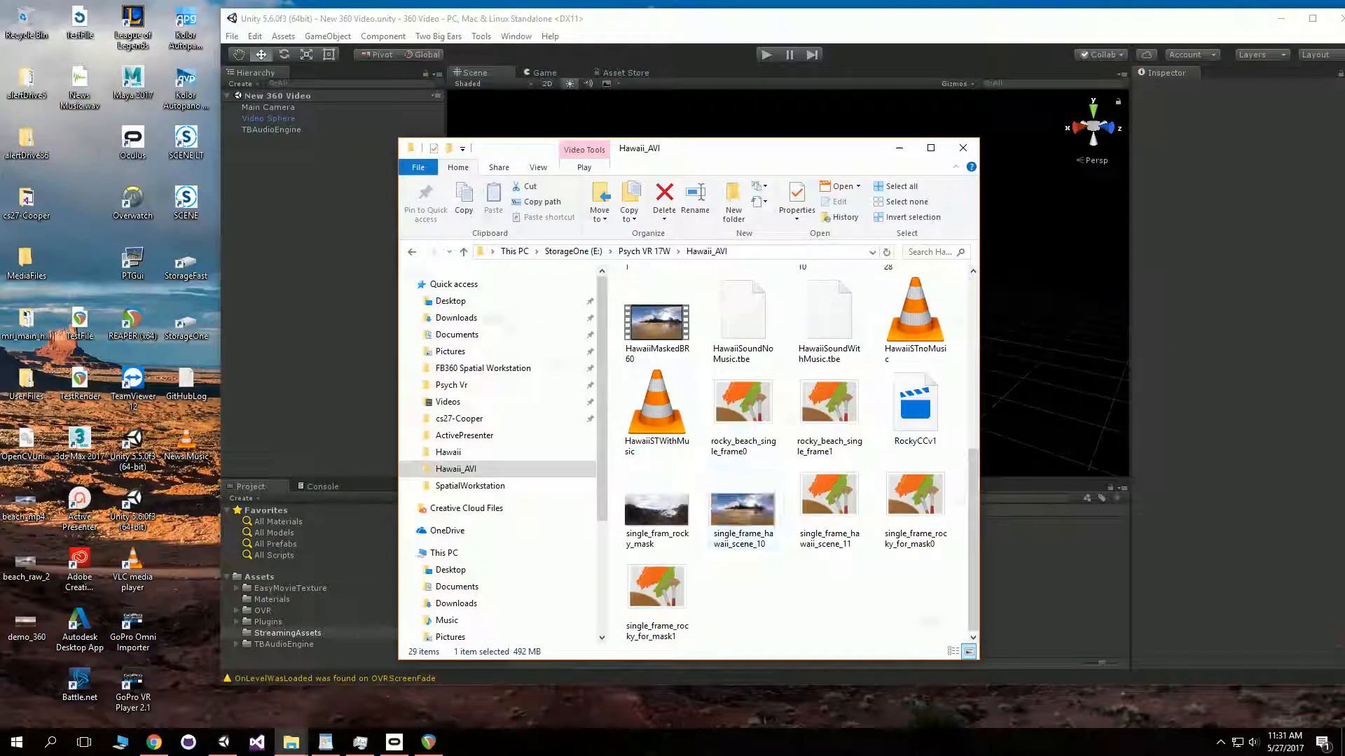
scroll(836, 468, up, 2)
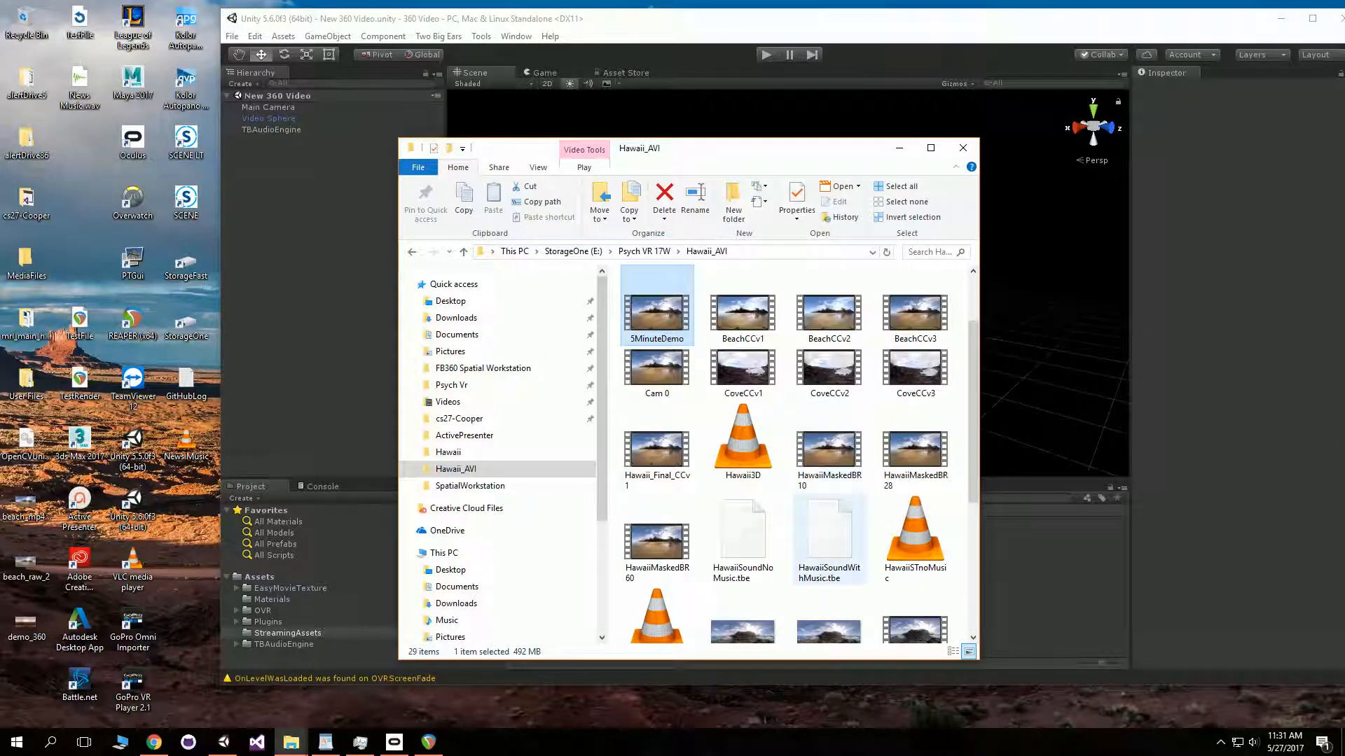
click(829, 536)
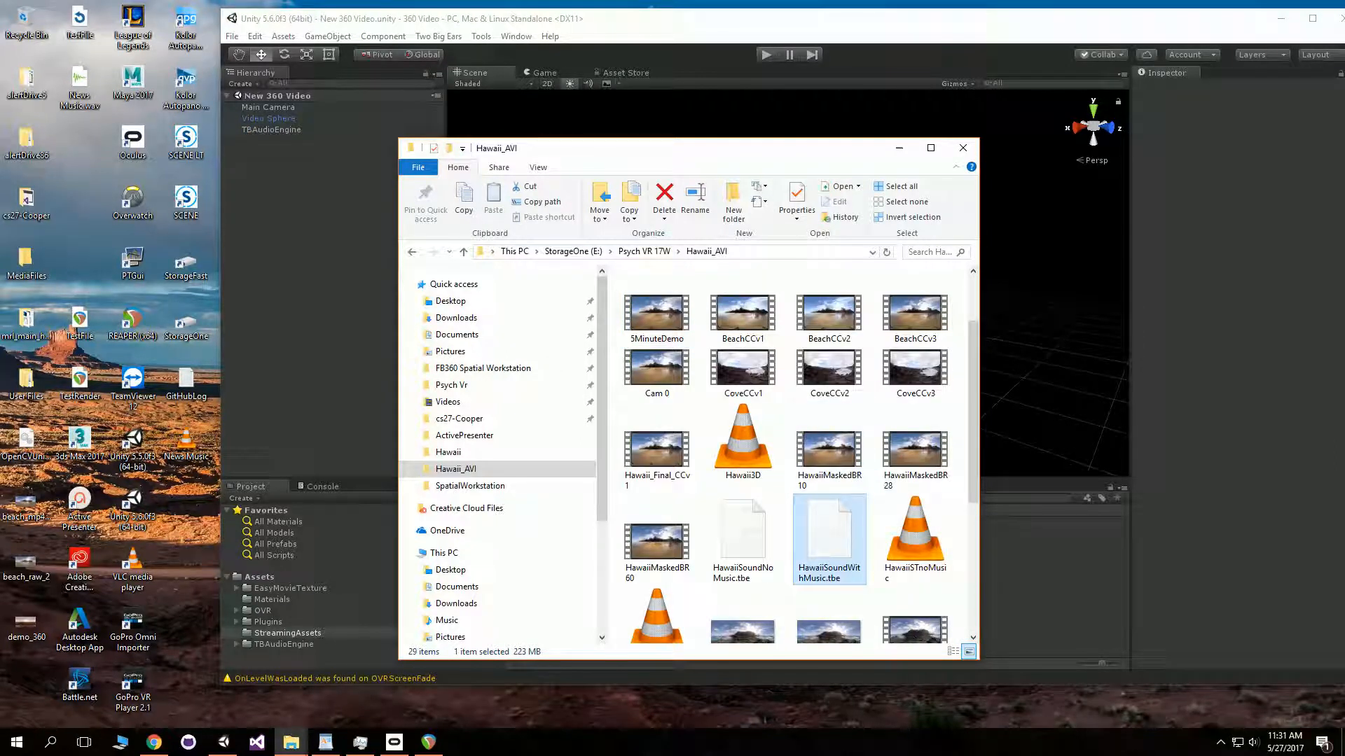
click(899, 147)
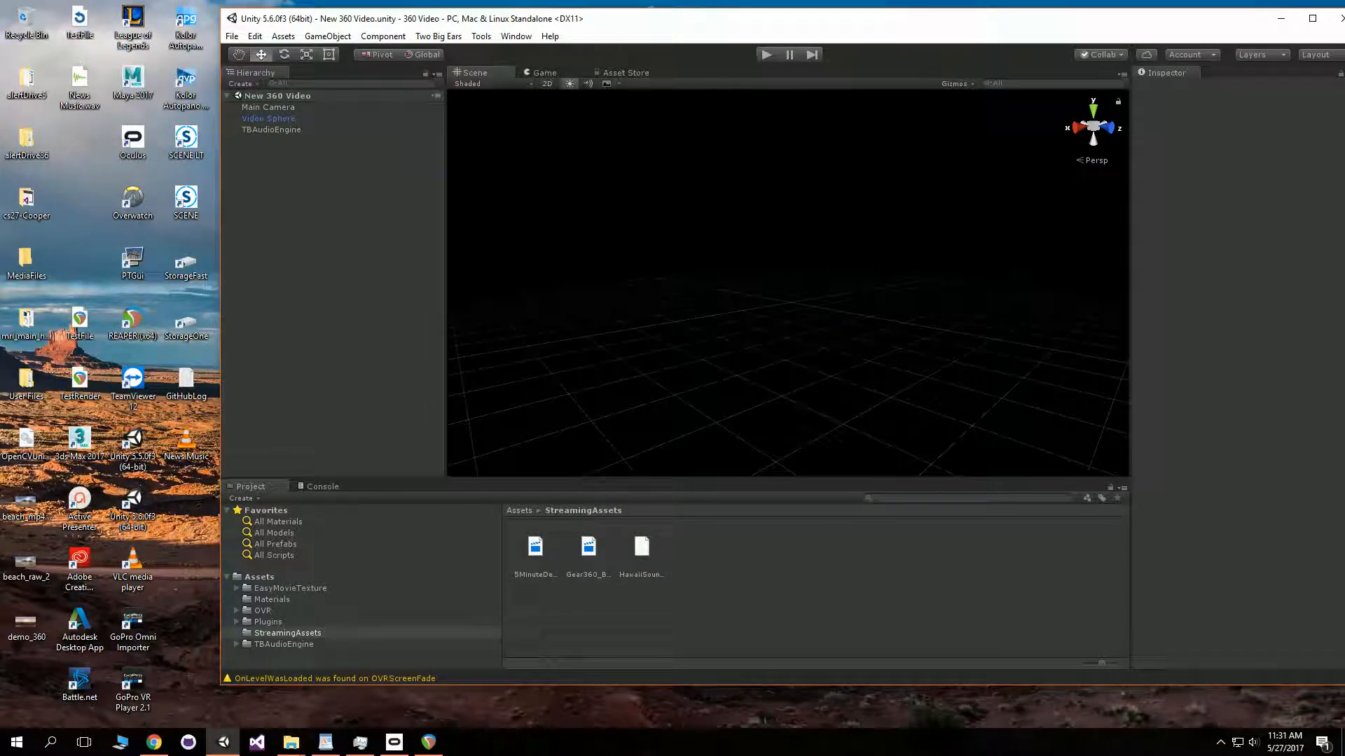
- Set the Main Camera's TB Spat Decoder Asset Name to HawaiiSoundWithMusic.tbe
click(268, 107)
drag(665, 19, 522, 35)
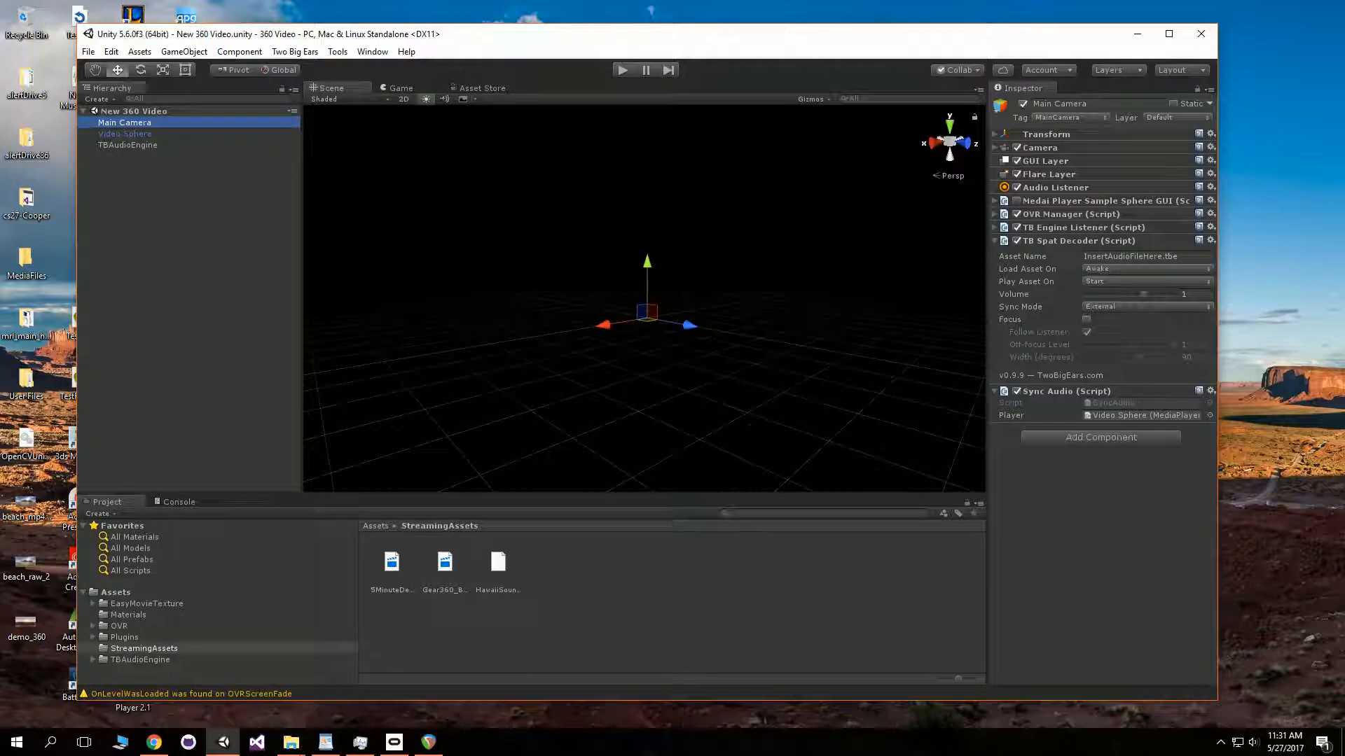
double_click(1156, 256)
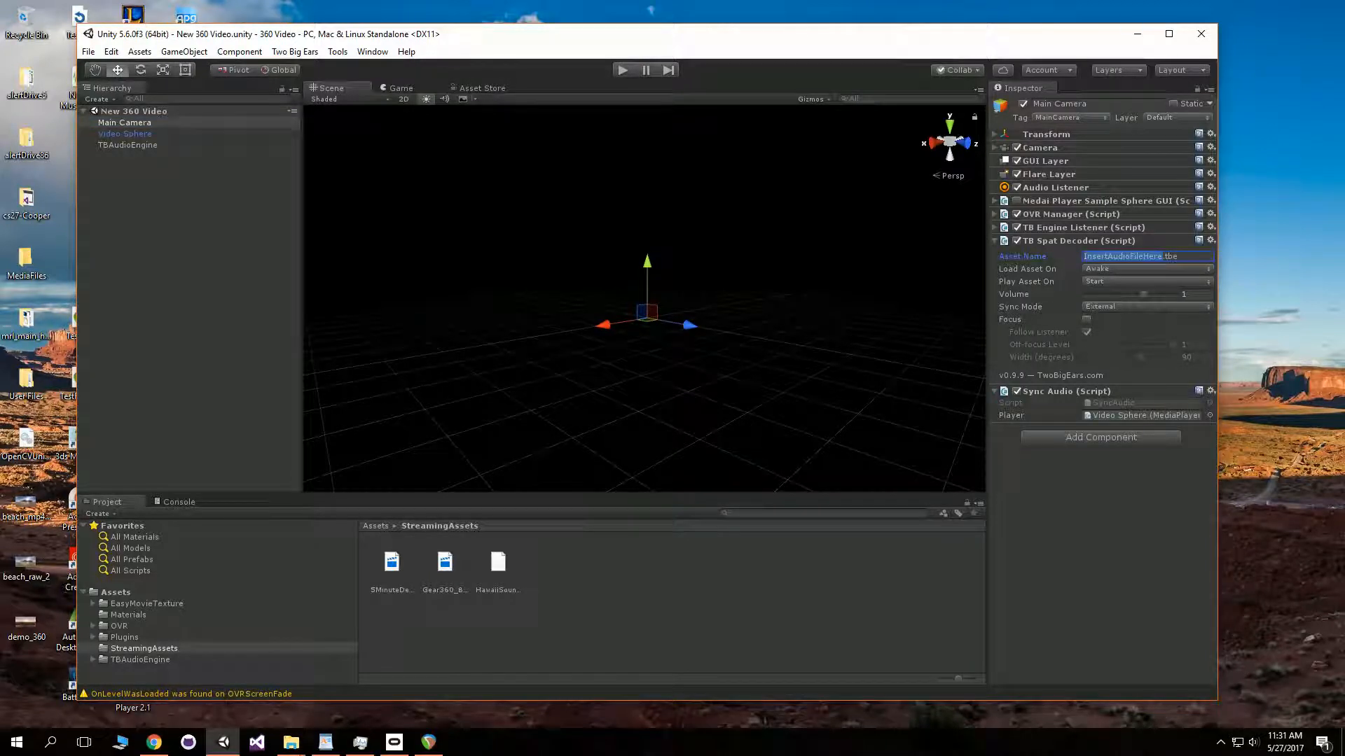
text(H)
text(iSoundWithMusic)
click(498, 563)
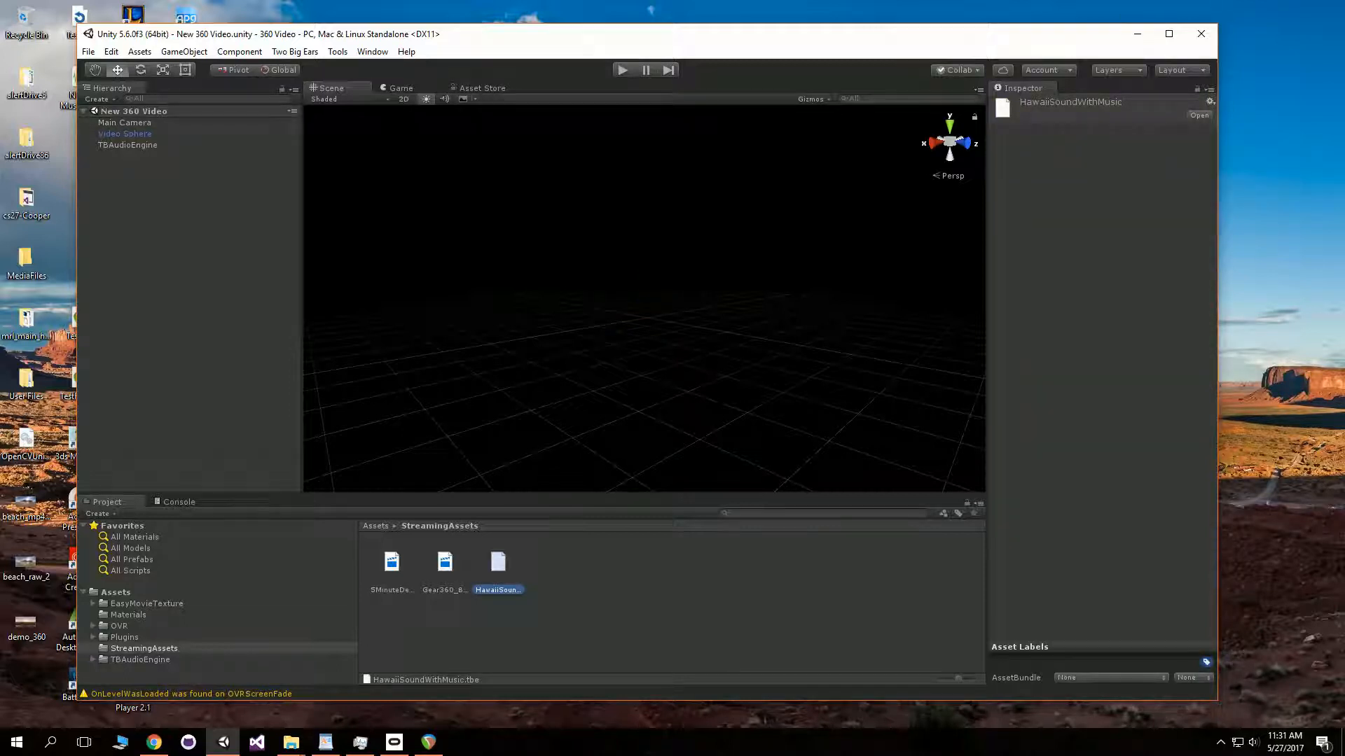
click(125, 123)
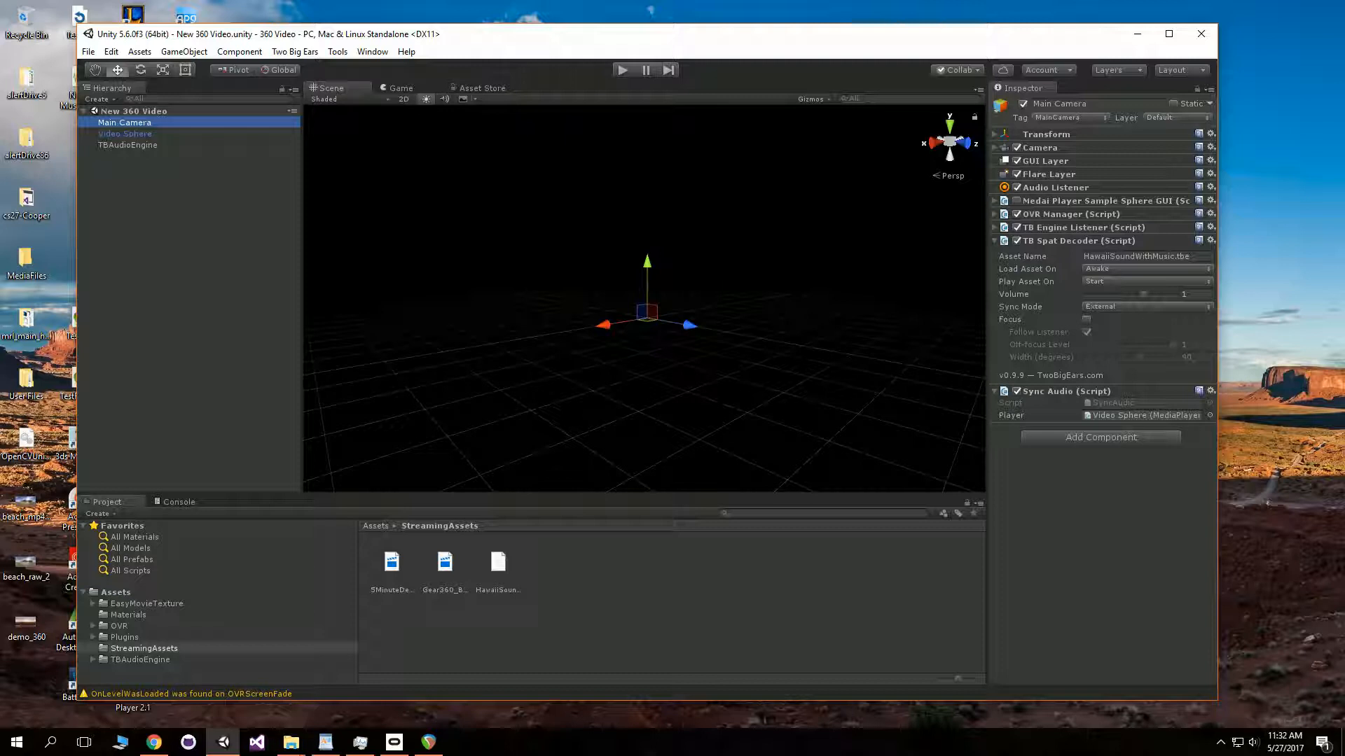
- Set the Video Sphere's Media Player Ctrl Str File Name to 5MinuteDemo.mp4
click(124, 134)
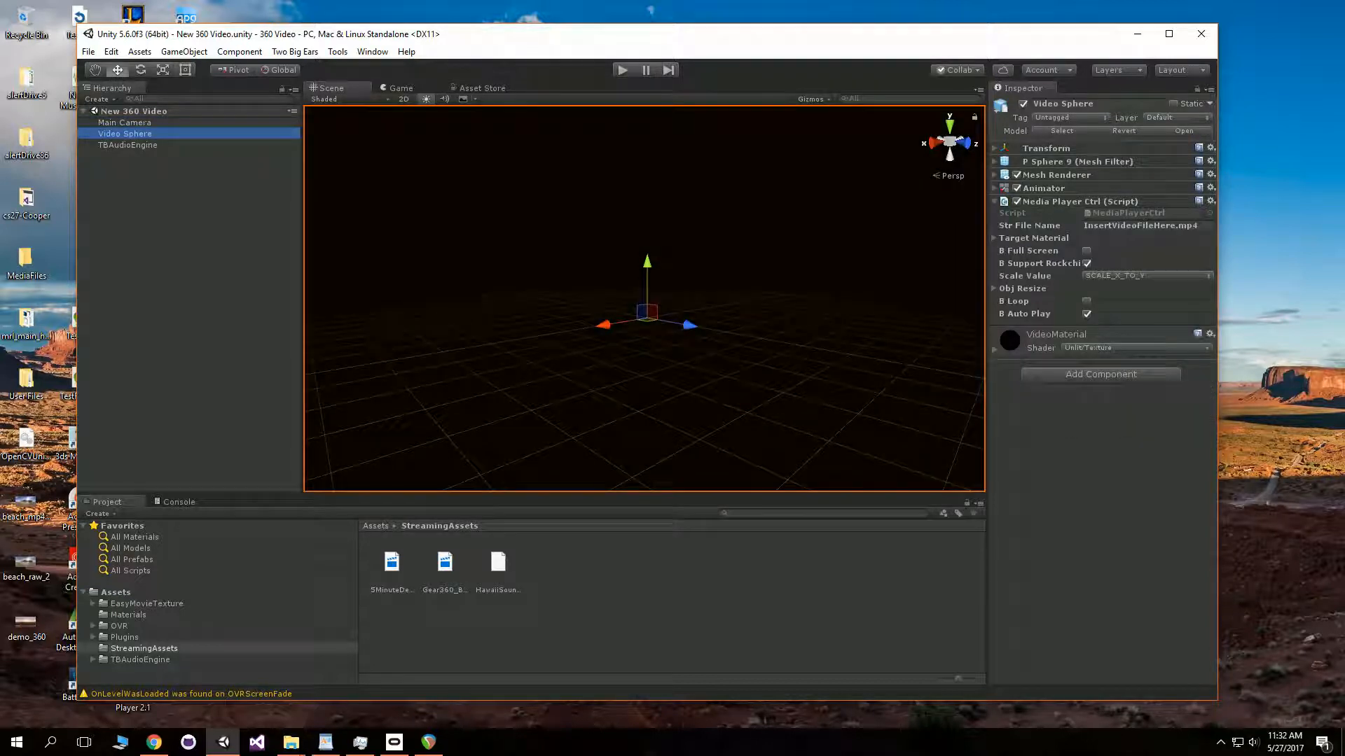
click(1174, 224)
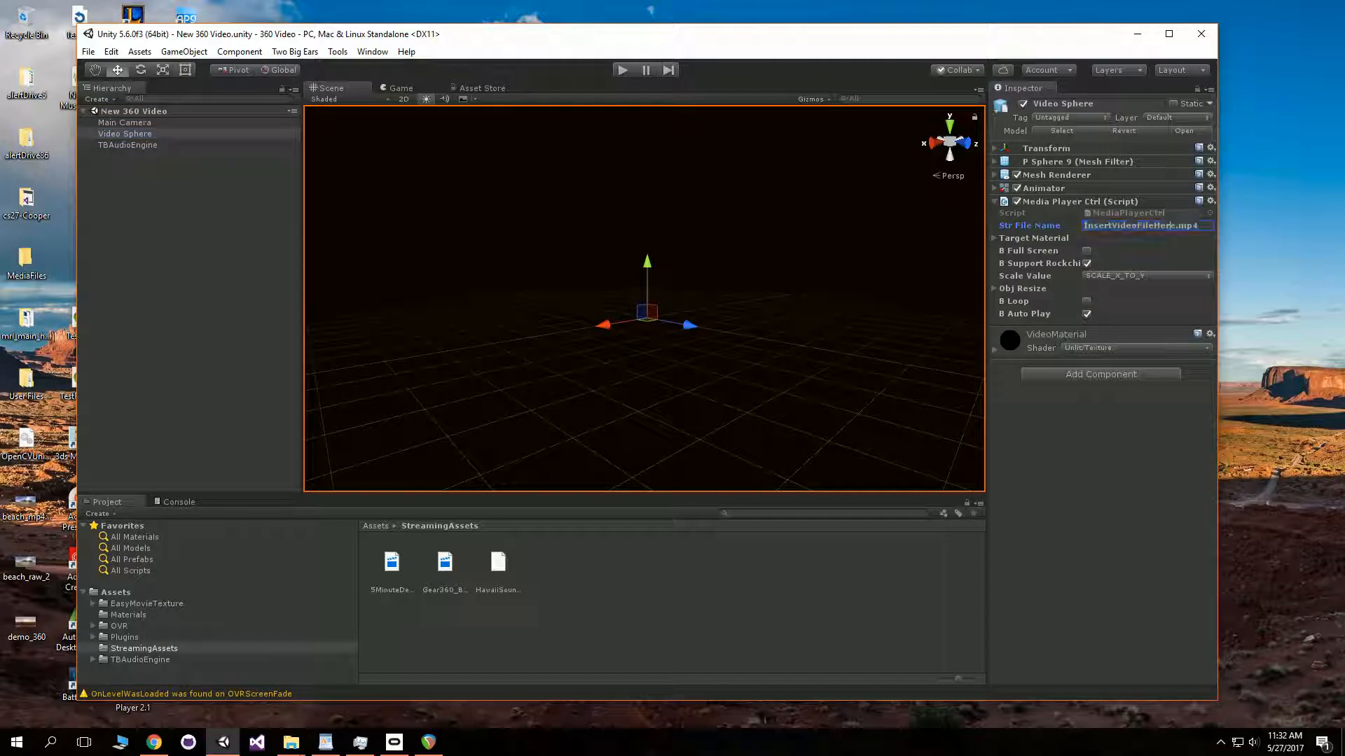
drag(1177, 225, 1083, 225)
key(BackSpace)
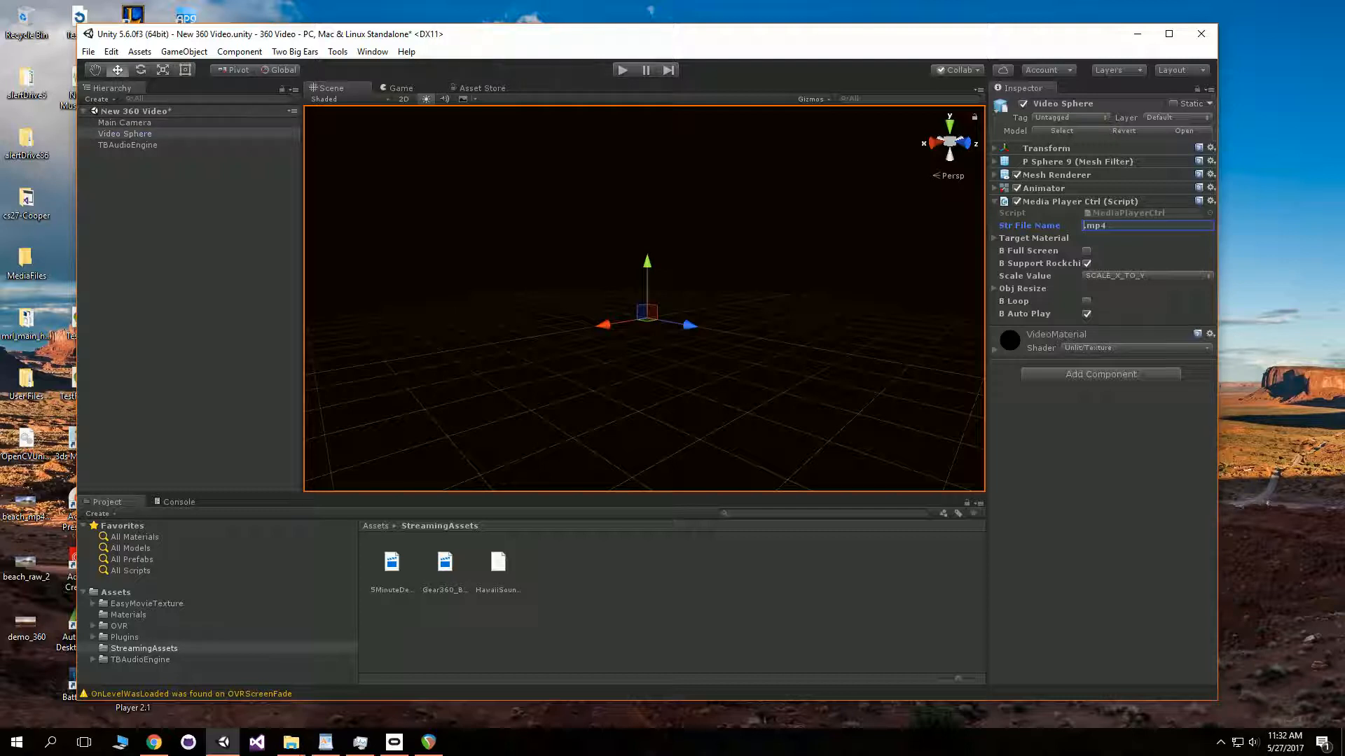
text(5MinuteDemo)
click(392, 563)
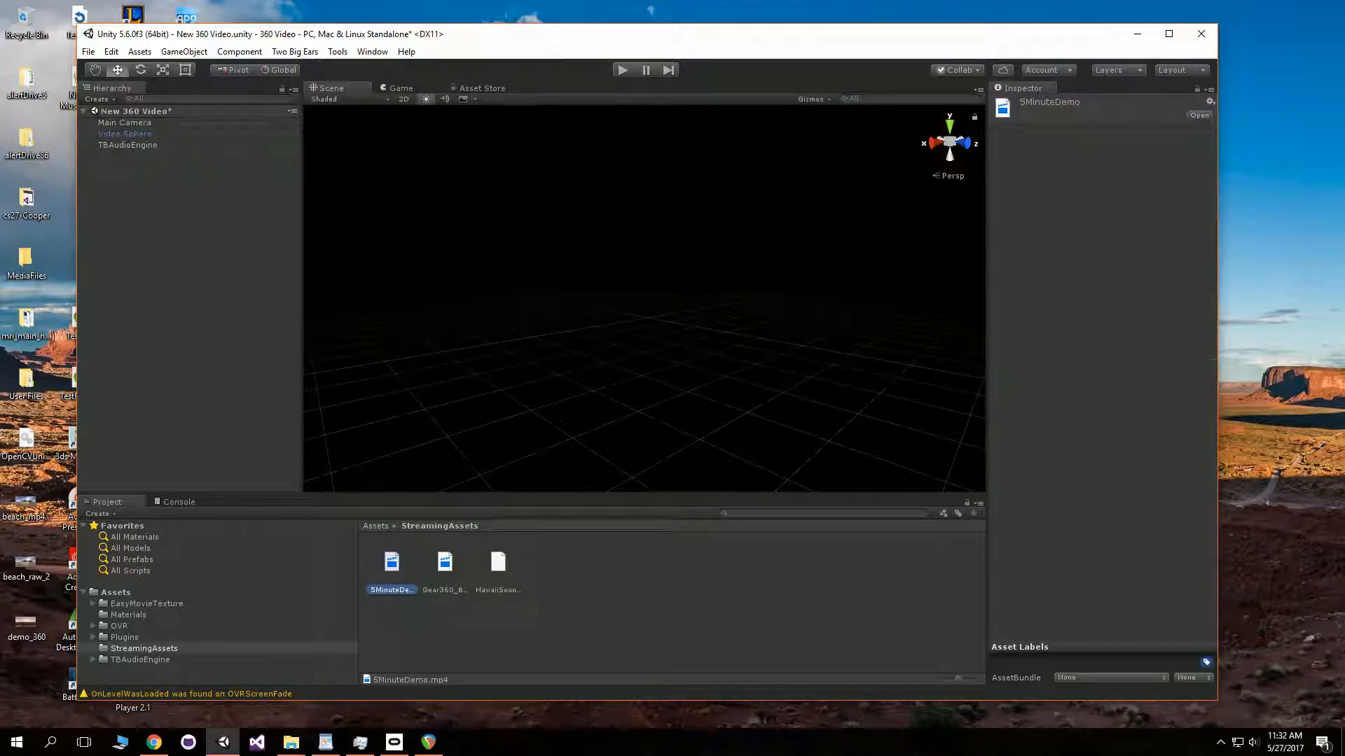
click(124, 134)
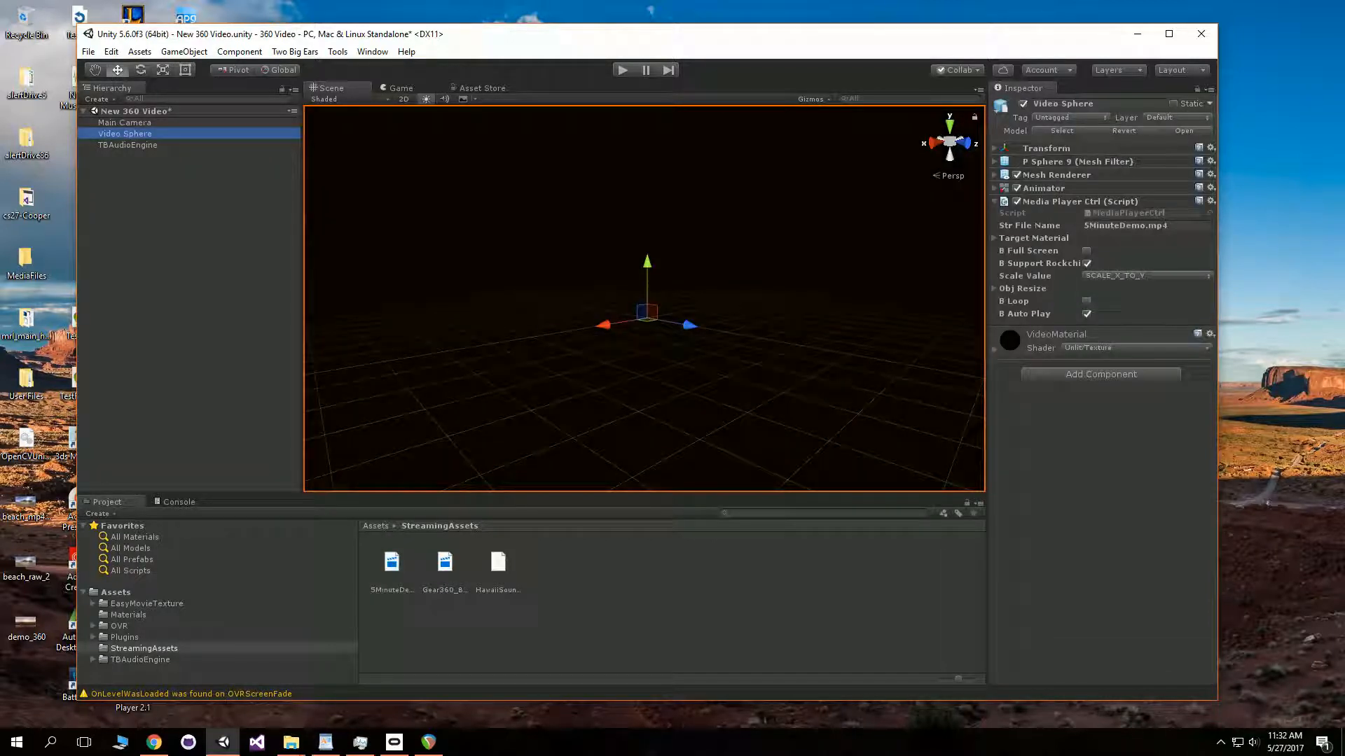
- Navigate the scene view around the video sphere and main camera to inspect the setup
right_click(645, 301)
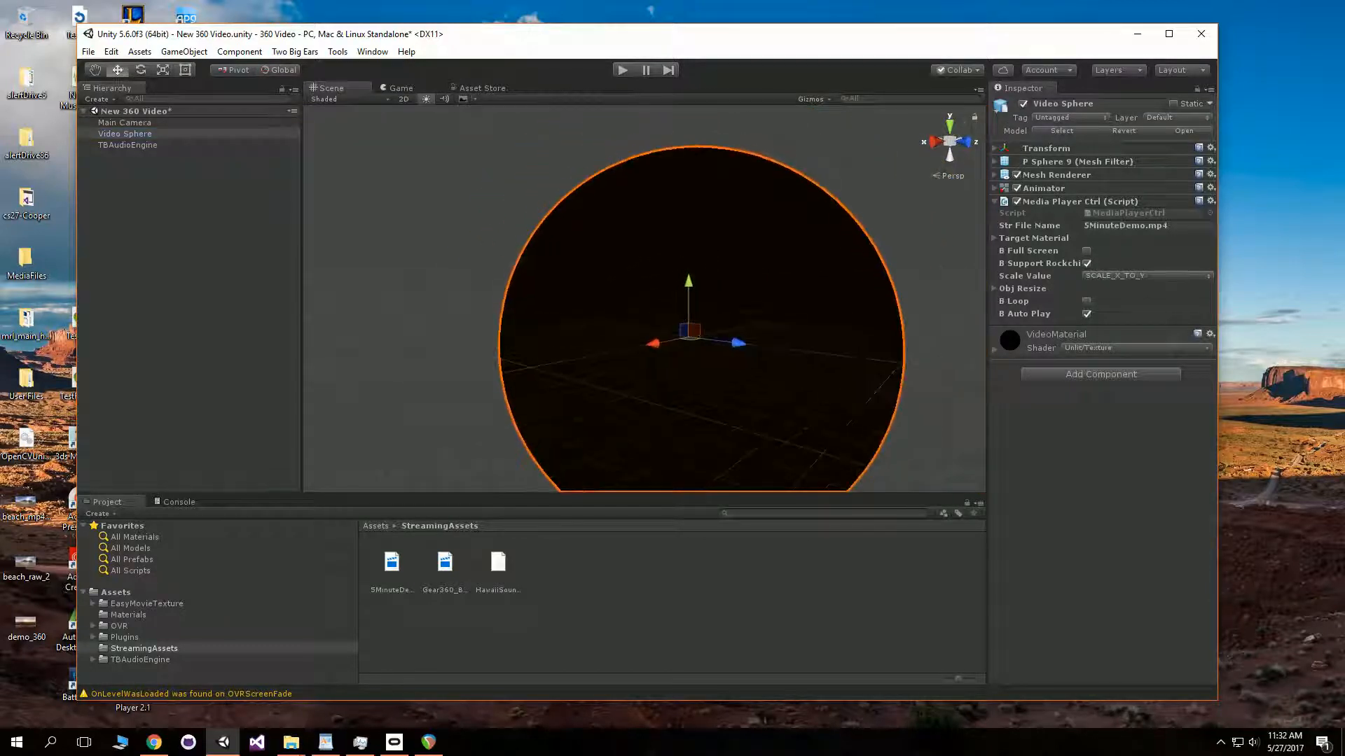
click(493, 223)
right_click(644, 301)
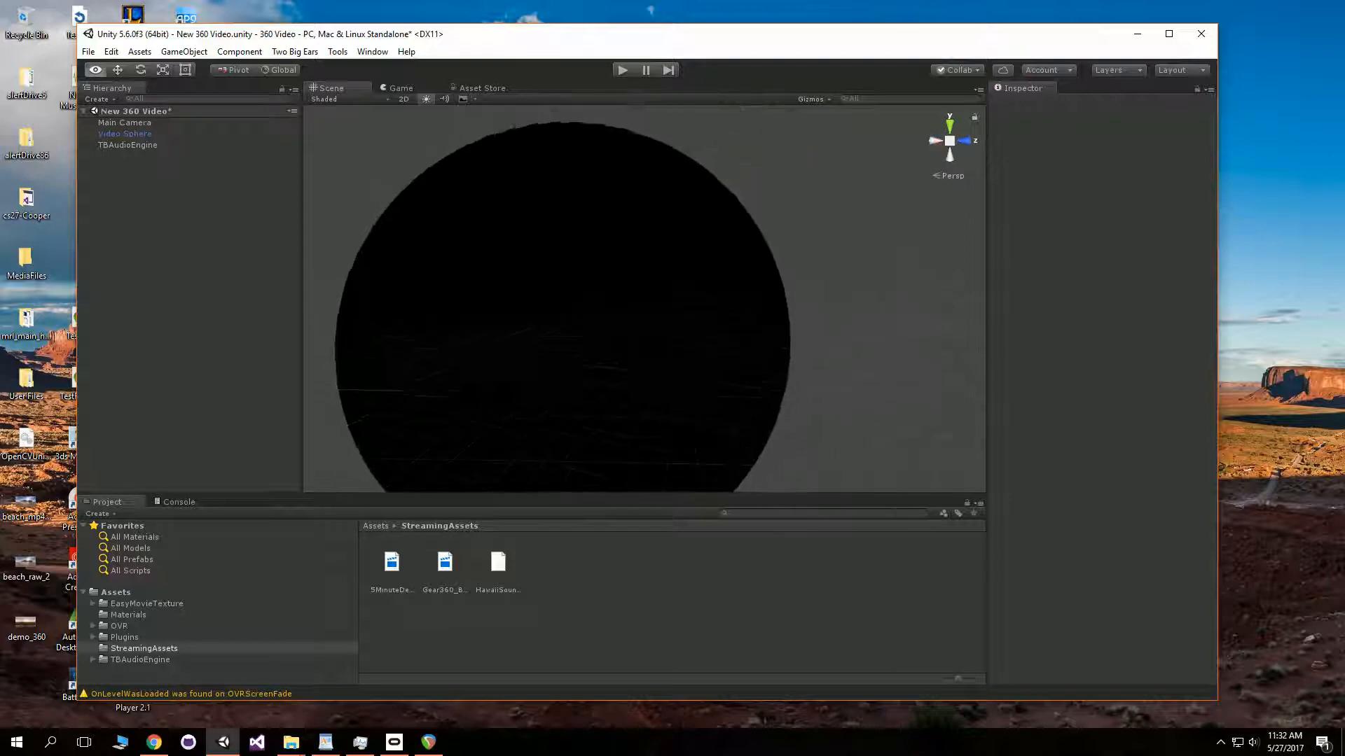
drag(644, 301, 945, 301)
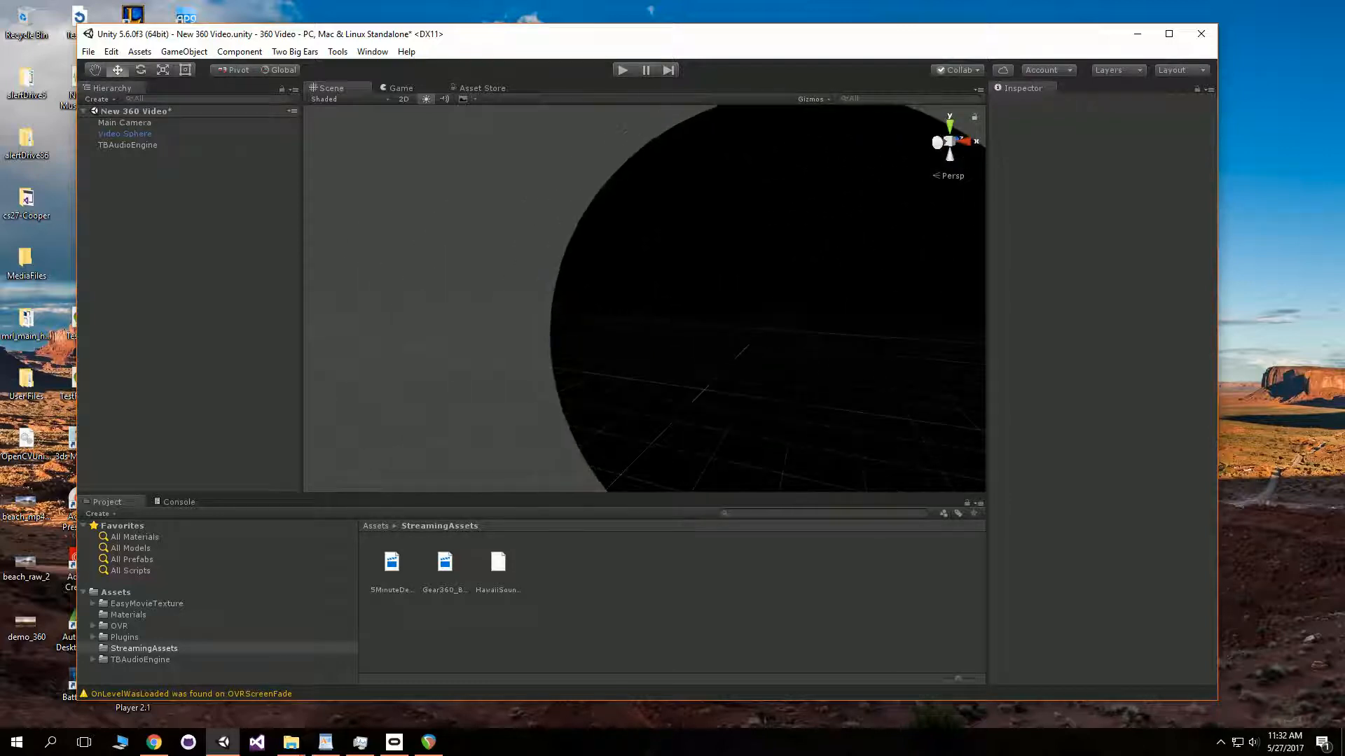
double_click(125, 122)
right_click(645, 301)
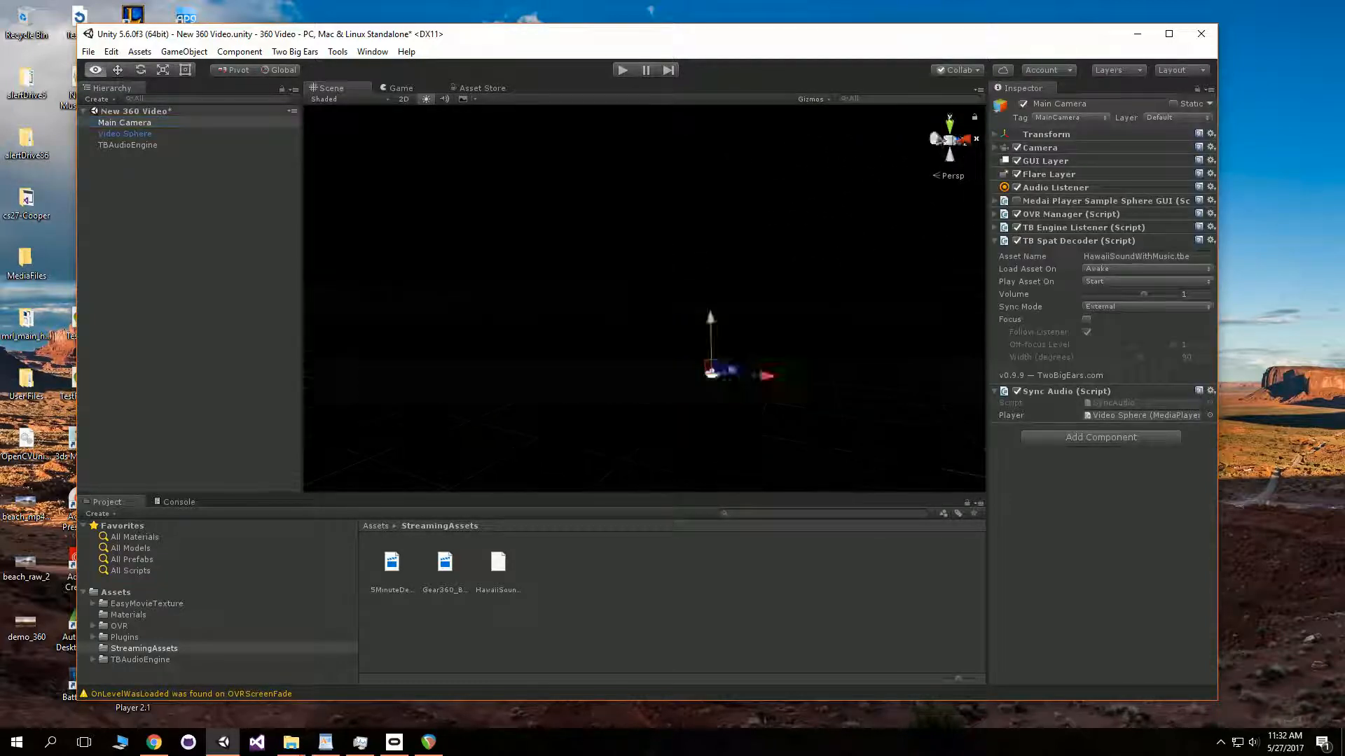
key(w)
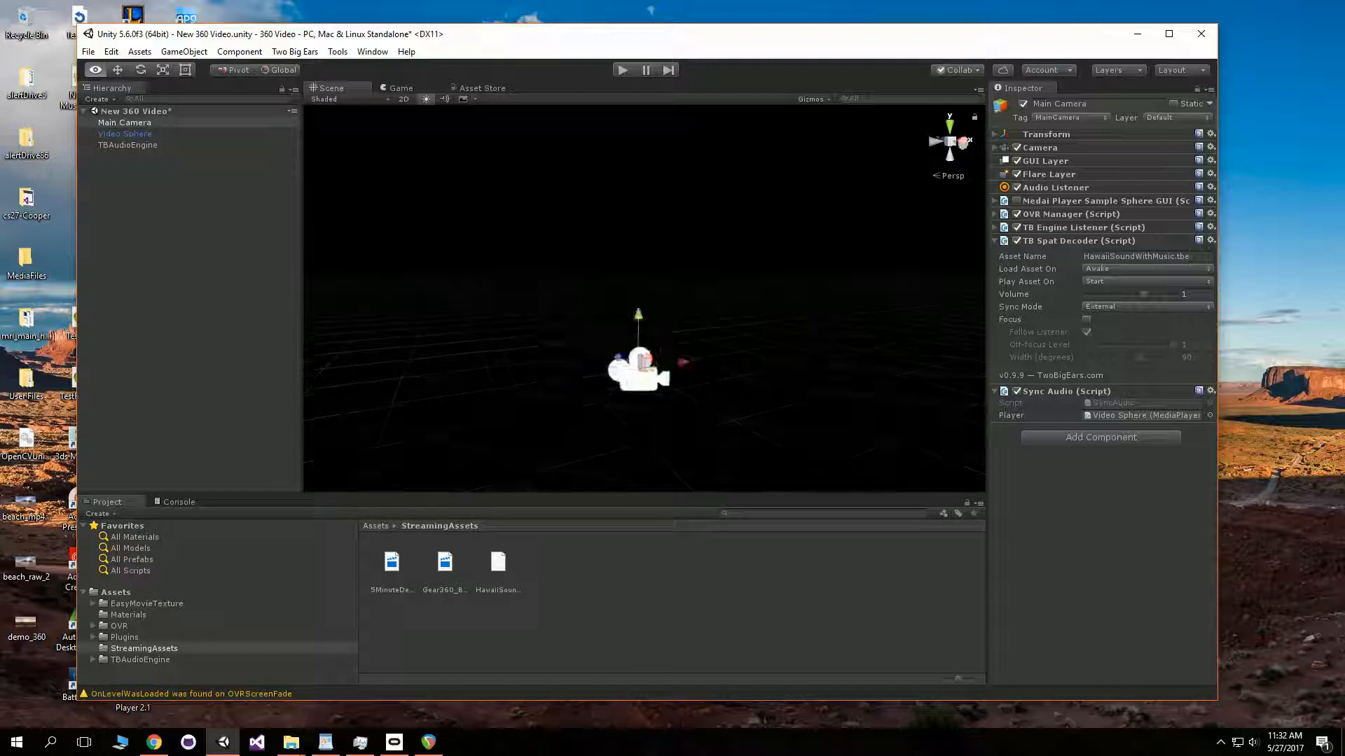
key(w)
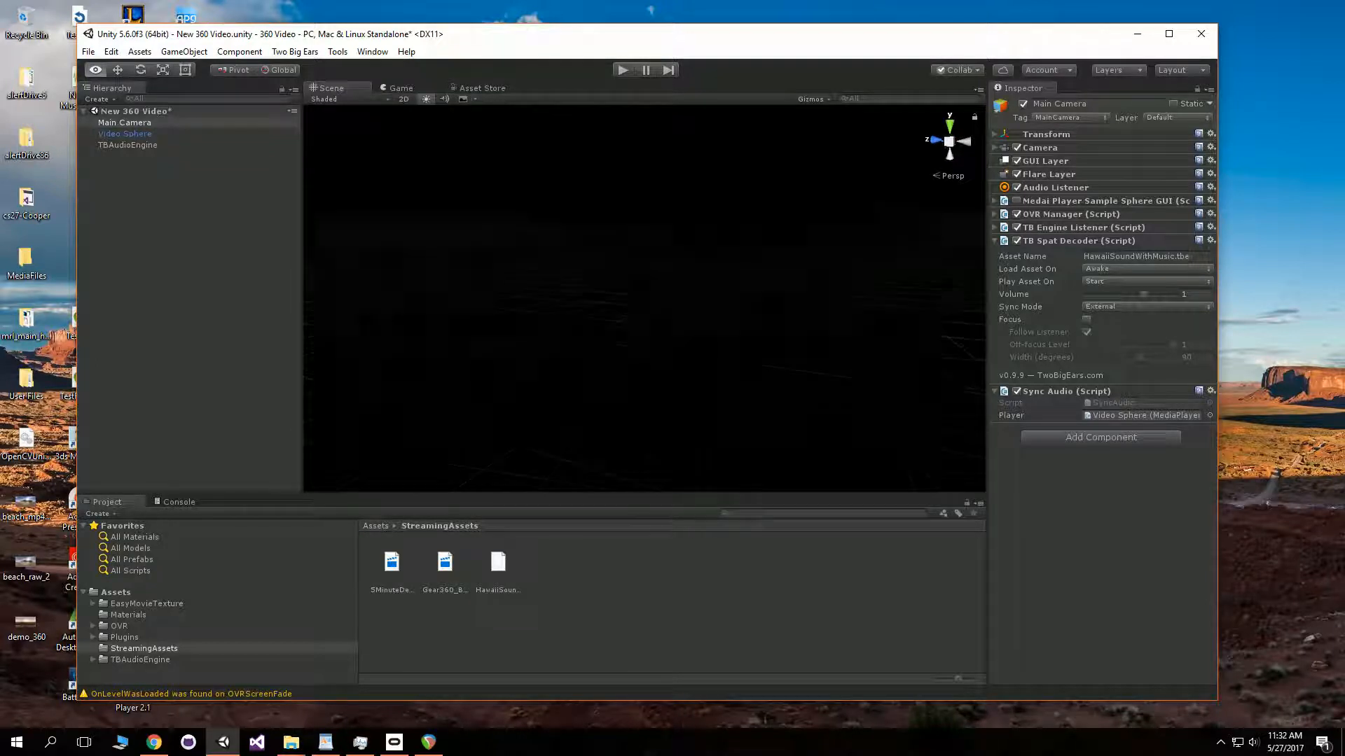
right_click(644, 301)
right_click(644, 301)
right_click(645, 301)
drag(644, 301, 742, 385)
- Select the Video Sphere and enter Play mode to preview the 360 video with spatial audio
click(124, 123)
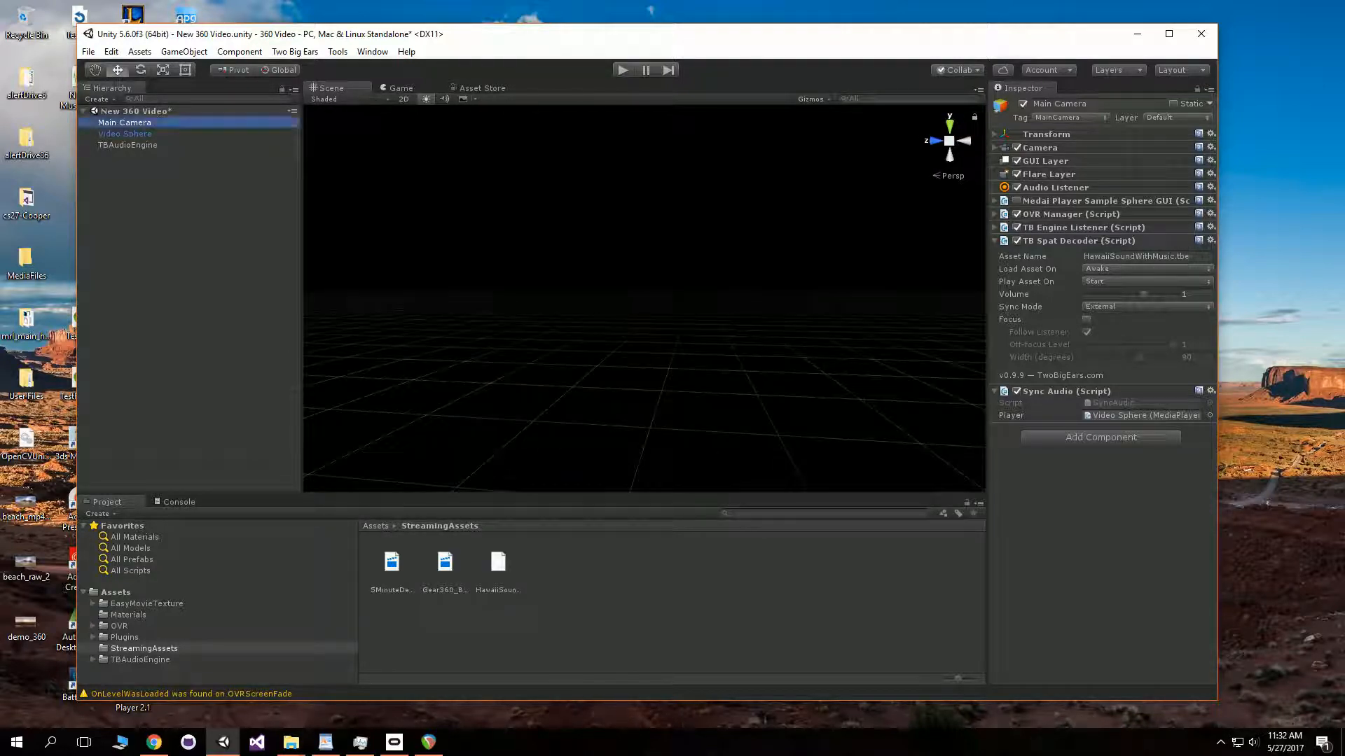
click(124, 134)
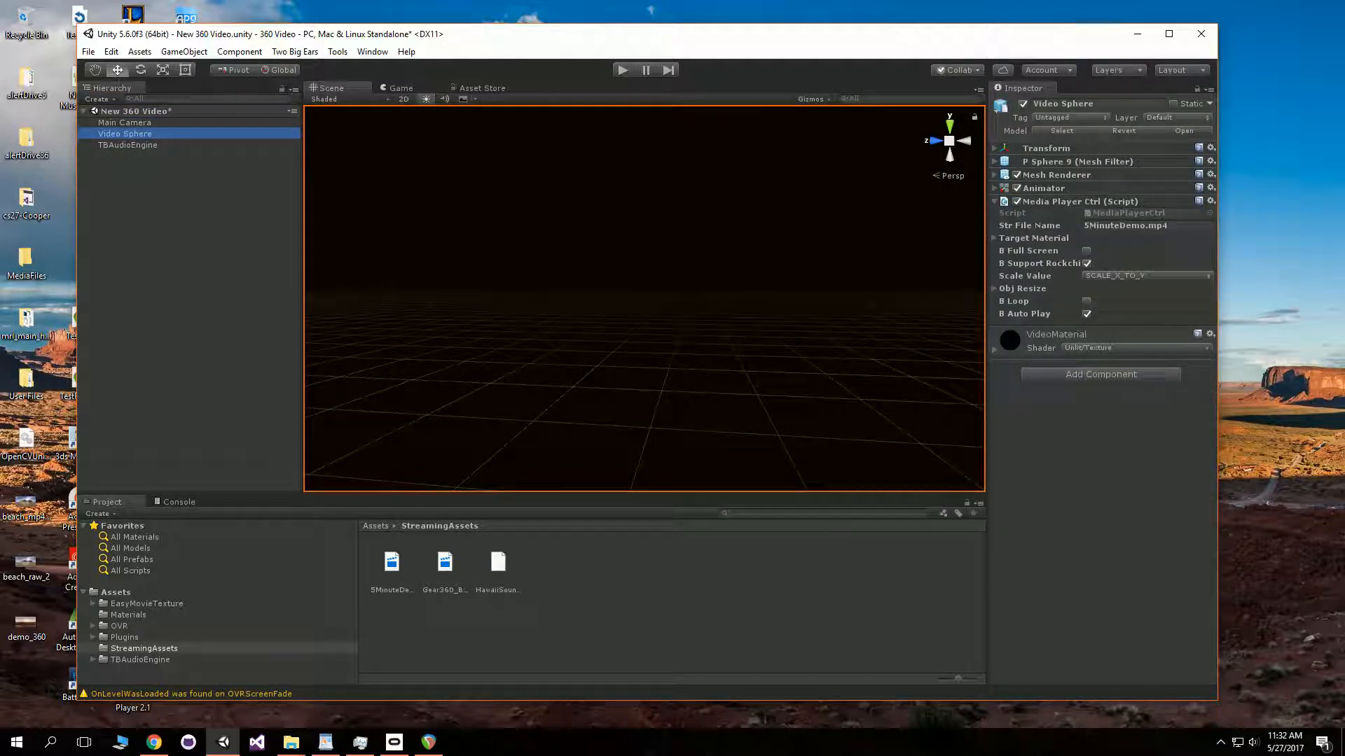
drag(700, 301, 574, 308)
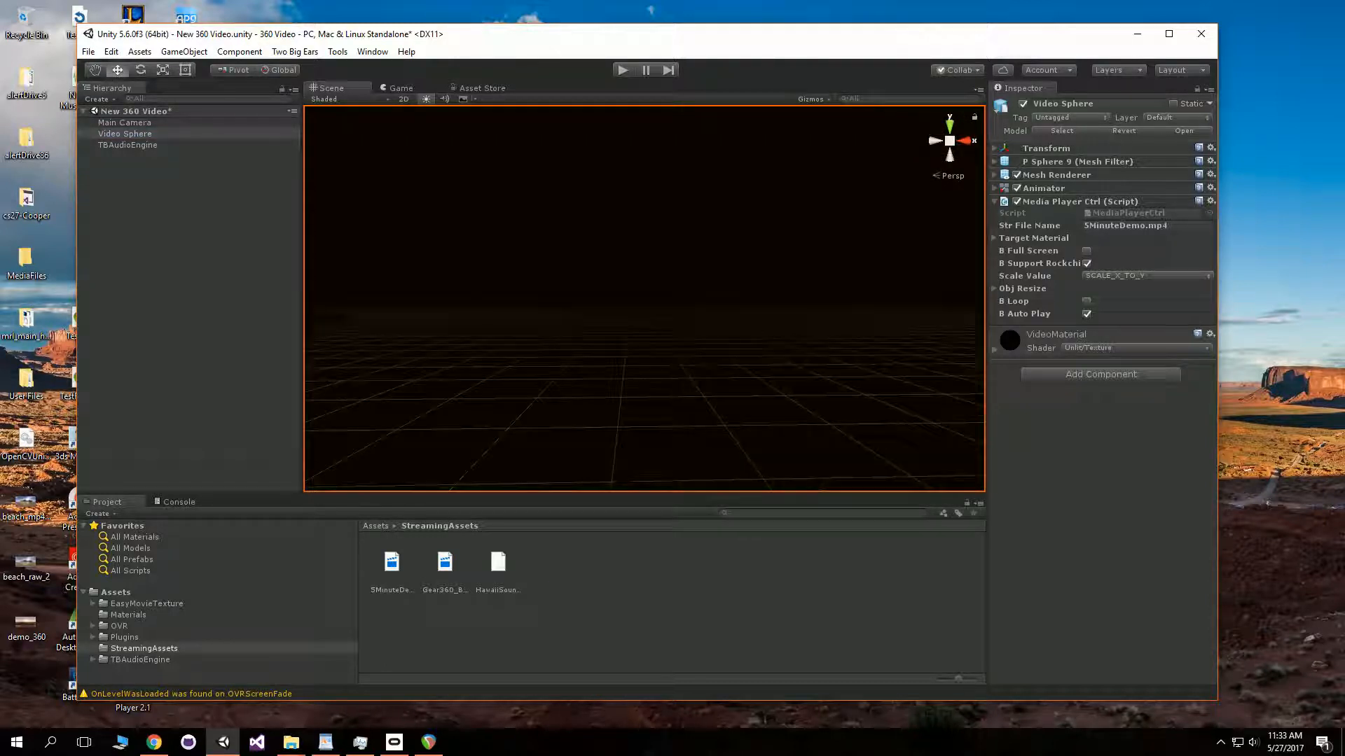
key(ctrl+p)
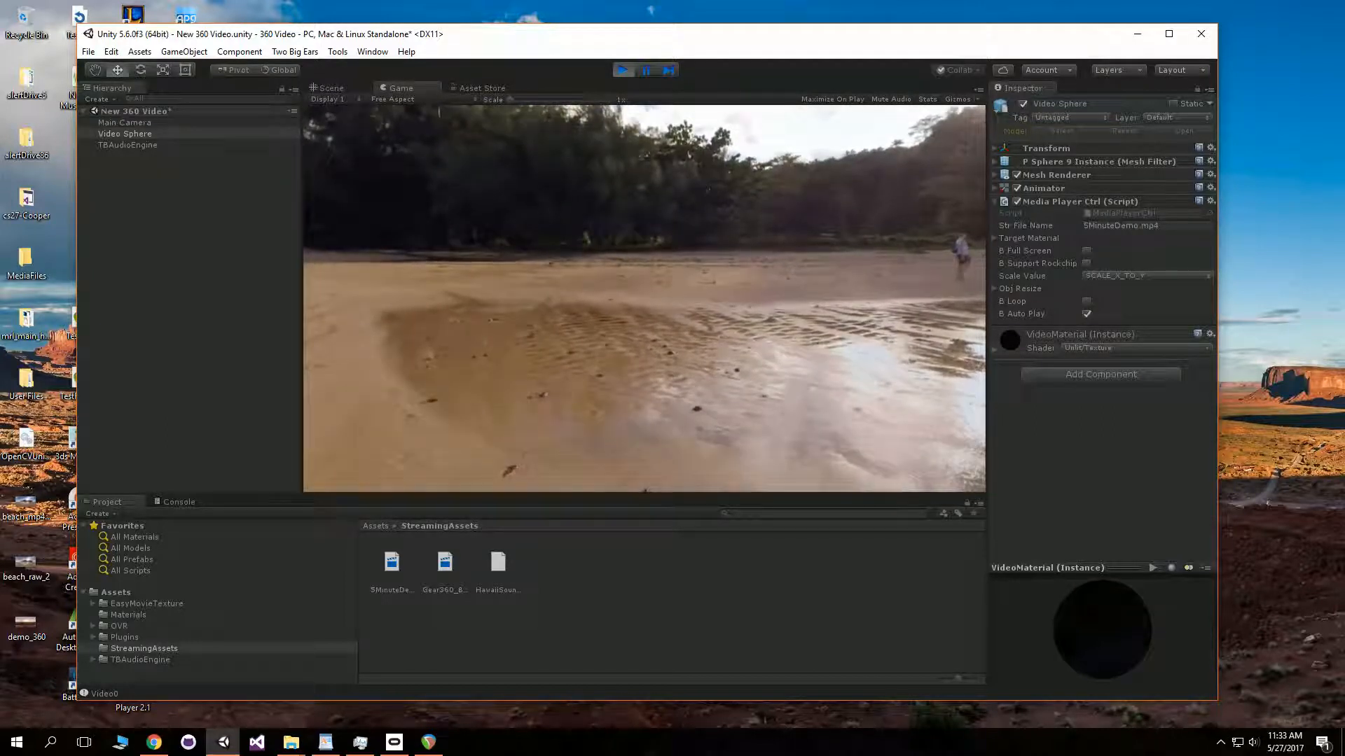
- Reveal the 5MinuteDemo video in Explorer and open its file properties
click(391, 563)
right_click(391, 561)
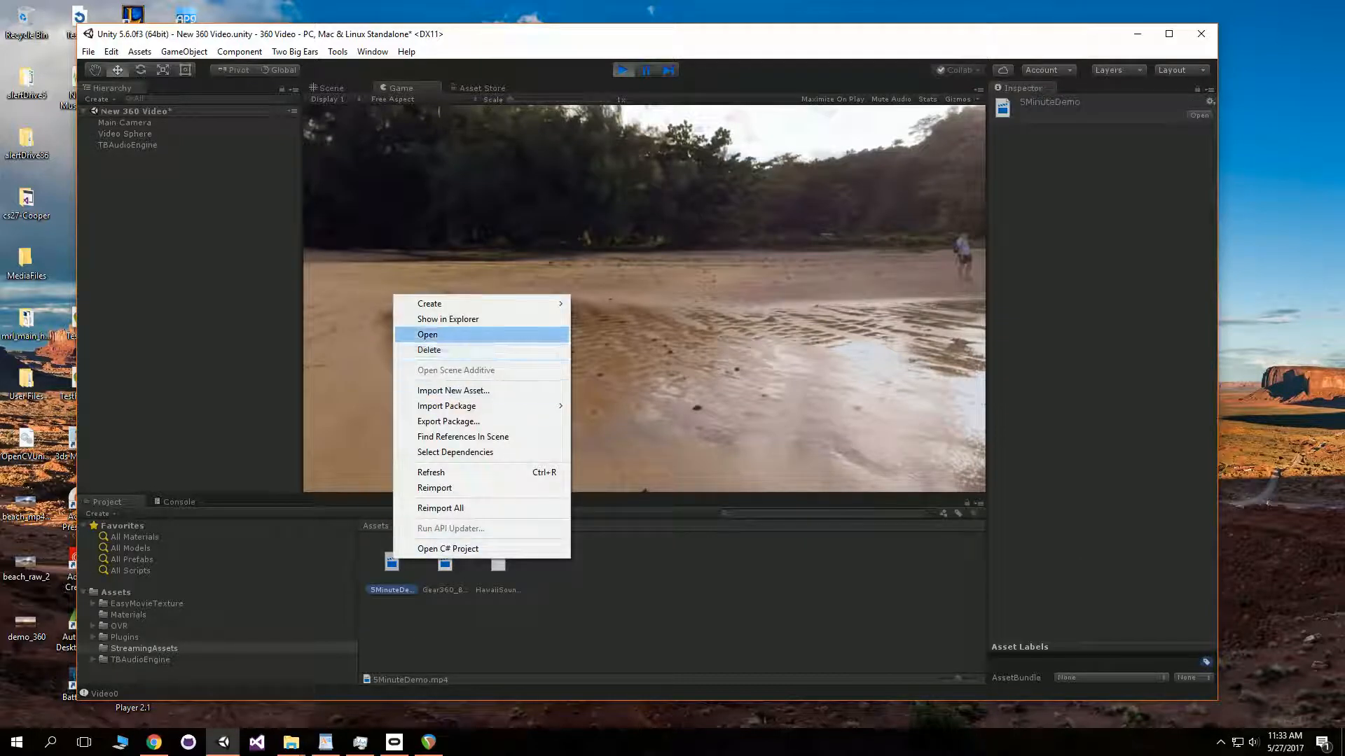
click(448, 318)
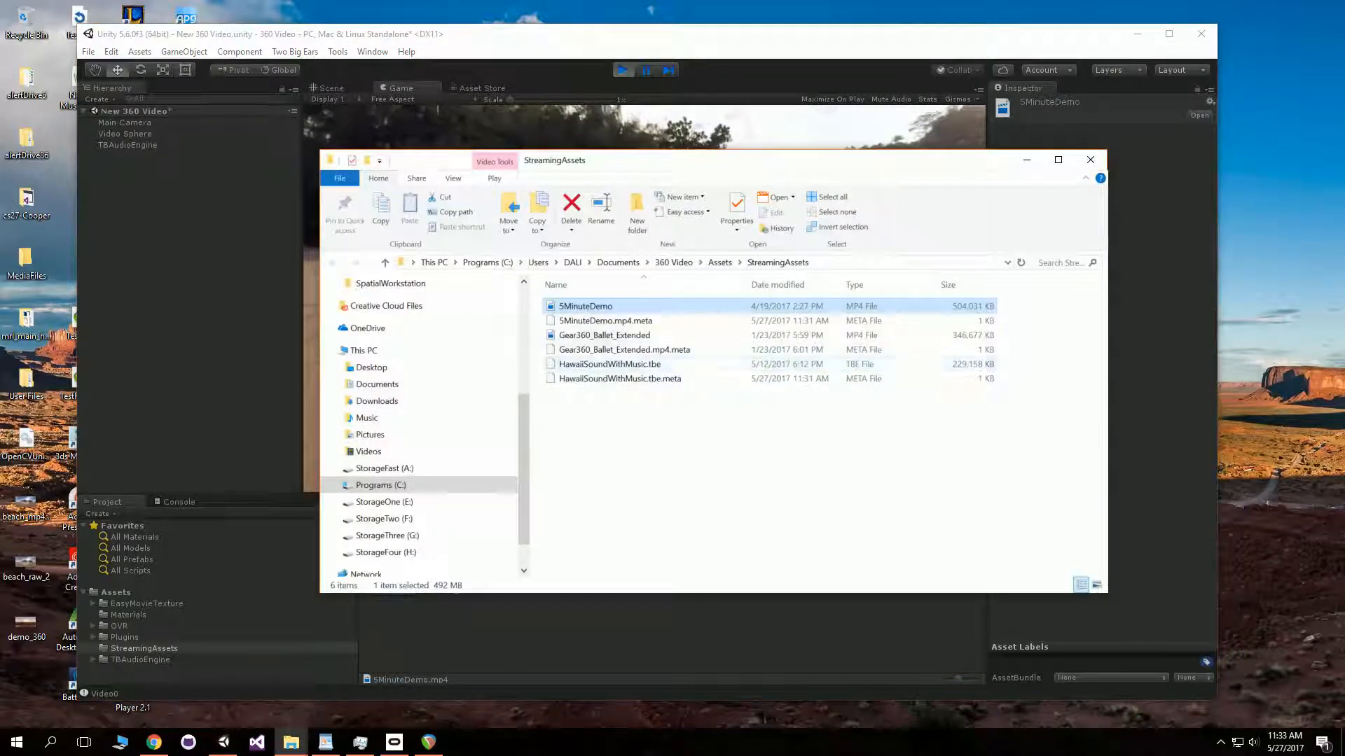
right_click(589, 306)
click(630, 539)
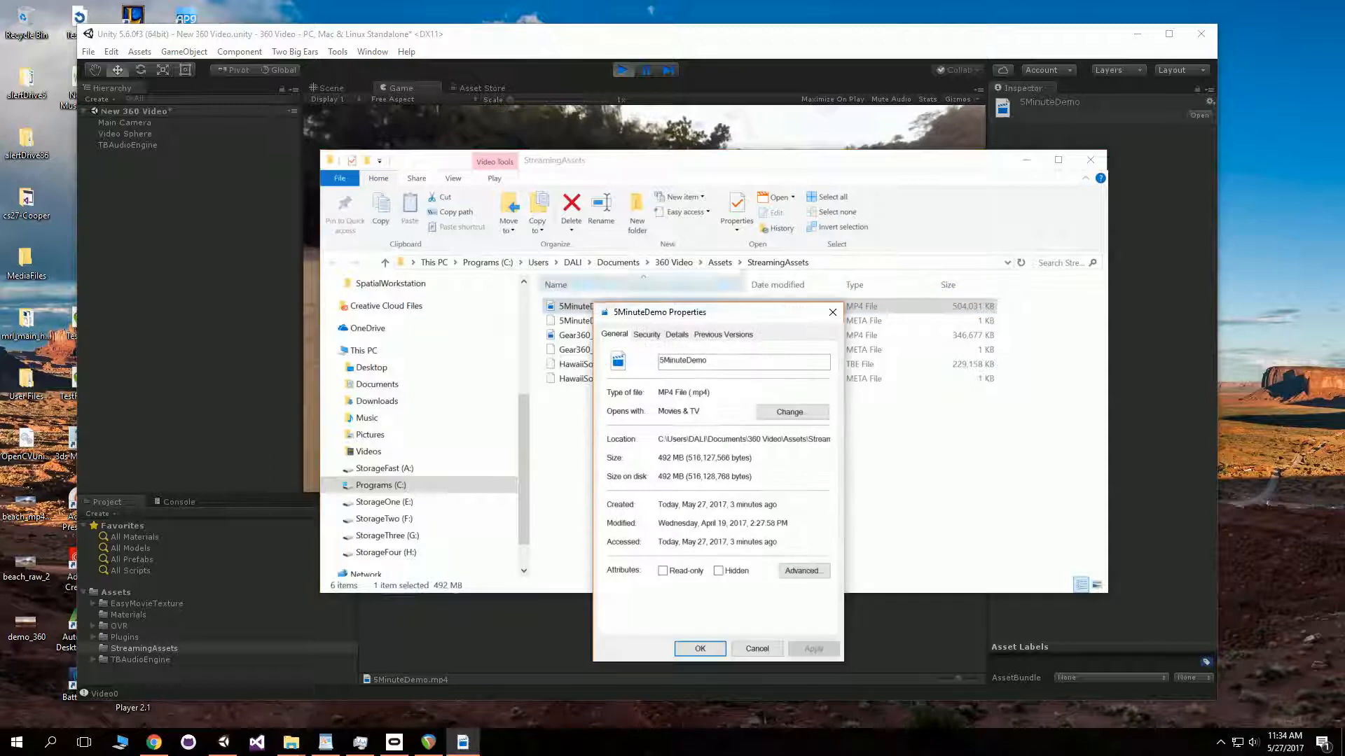
- Exit Play mode and return to the editor
click(623, 70)
click(463, 742)
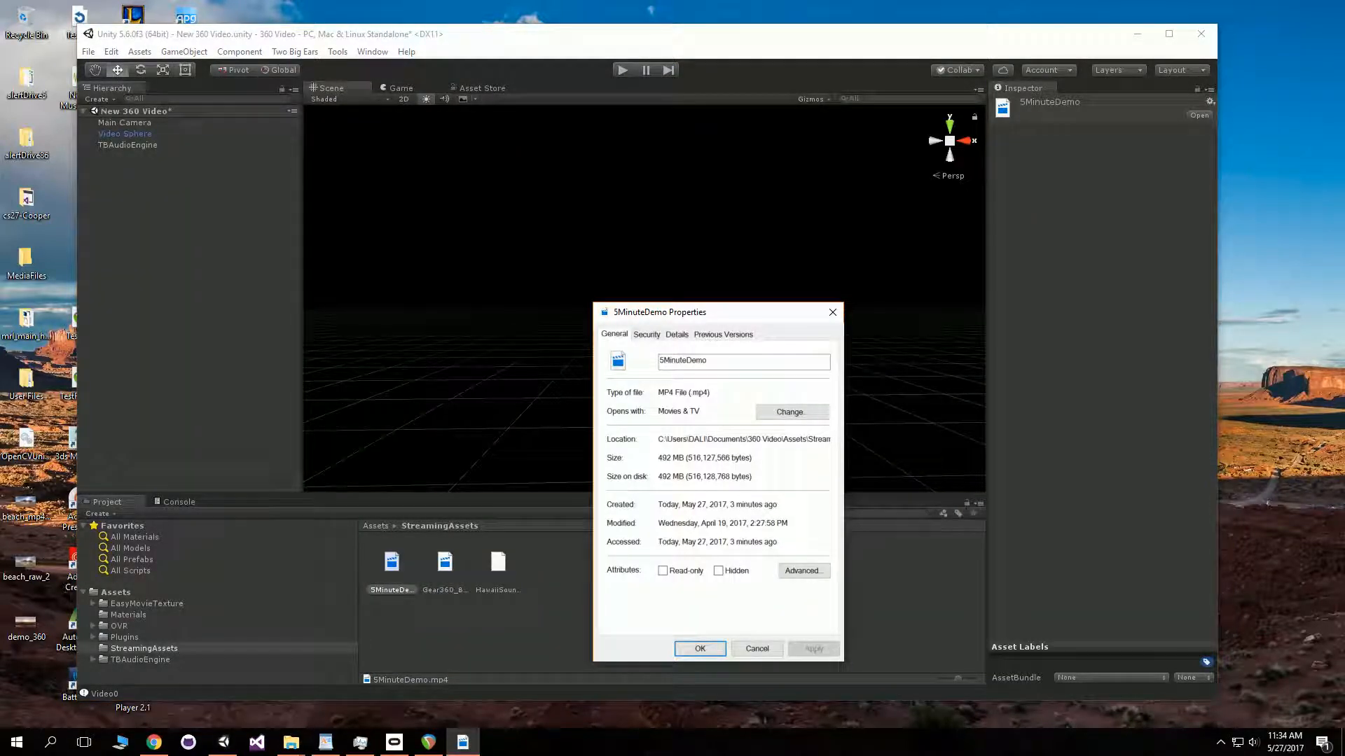
- Examine the 5MinuteDemo video's details, such as its frame width, height and frame rate, then close the properties
click(676, 334)
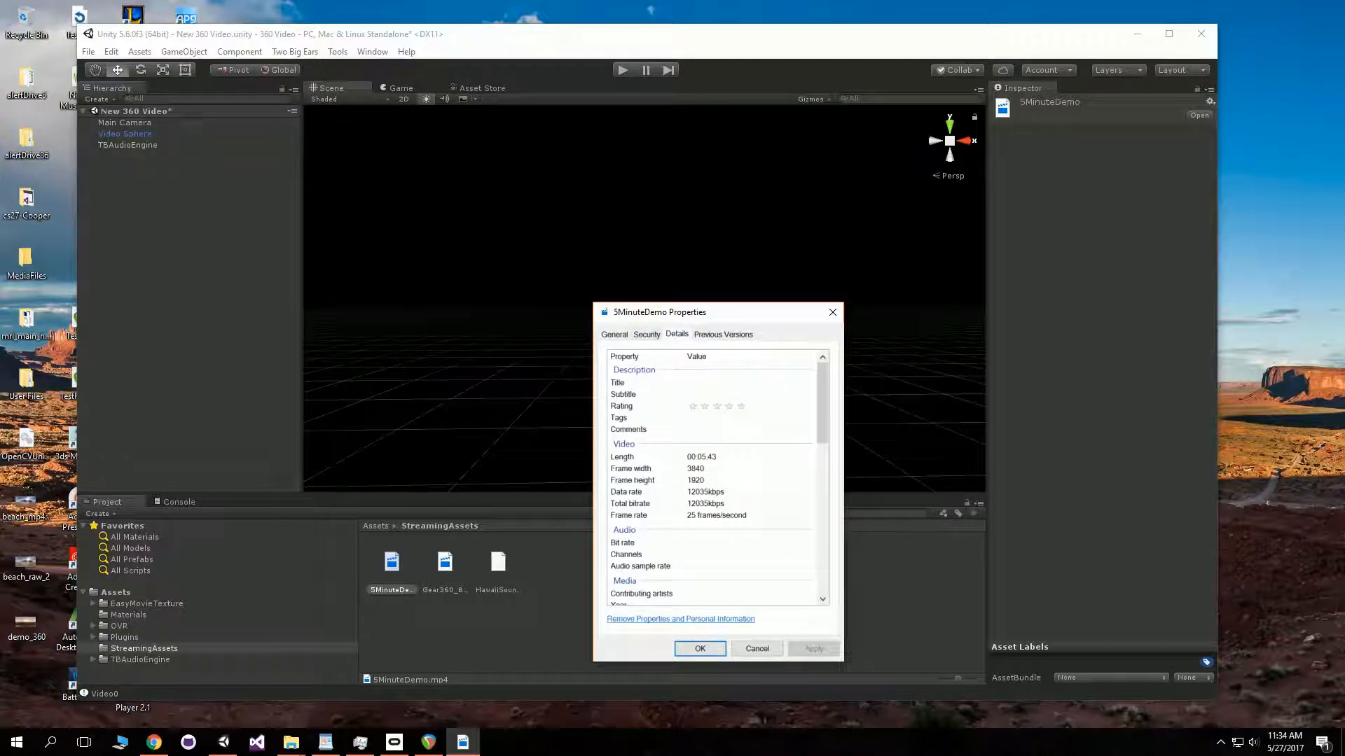
scroll(715, 484, down, 3)
scroll(714, 484, up, 3)
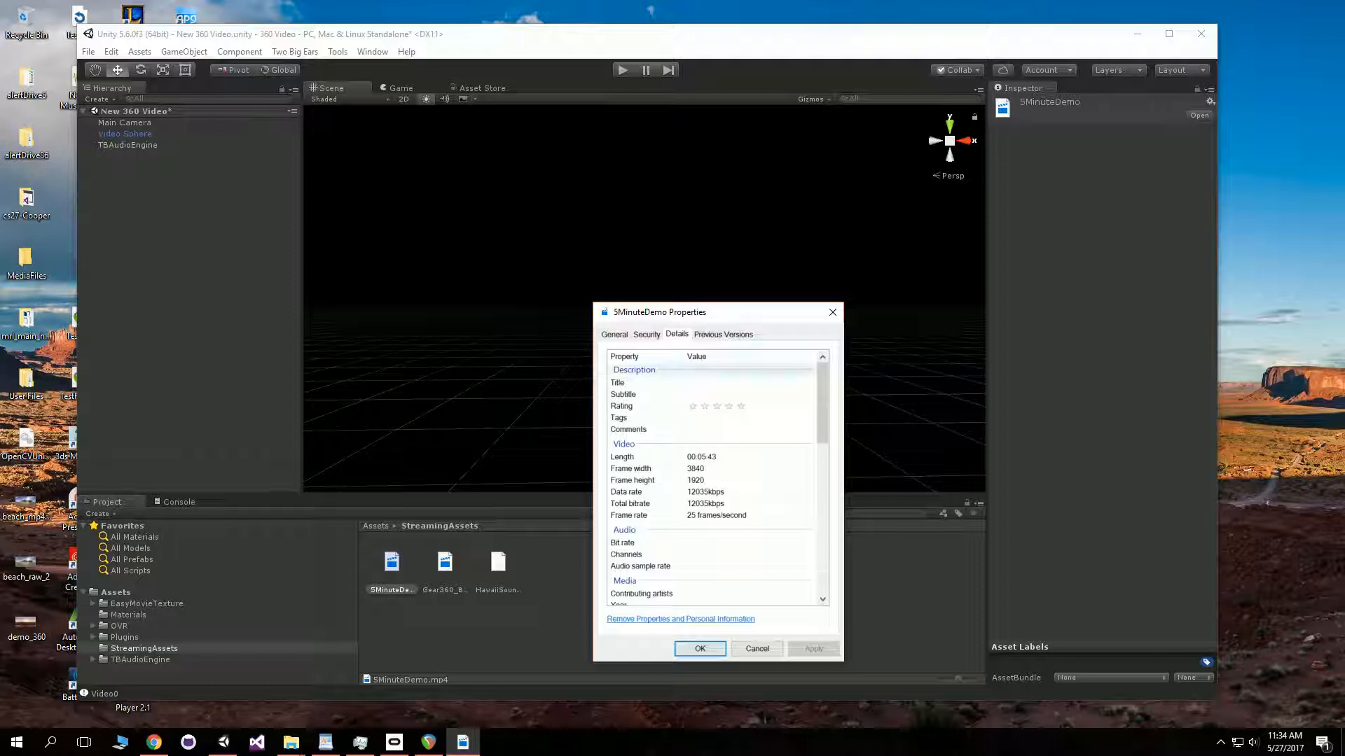
scroll(715, 484, down, 1)
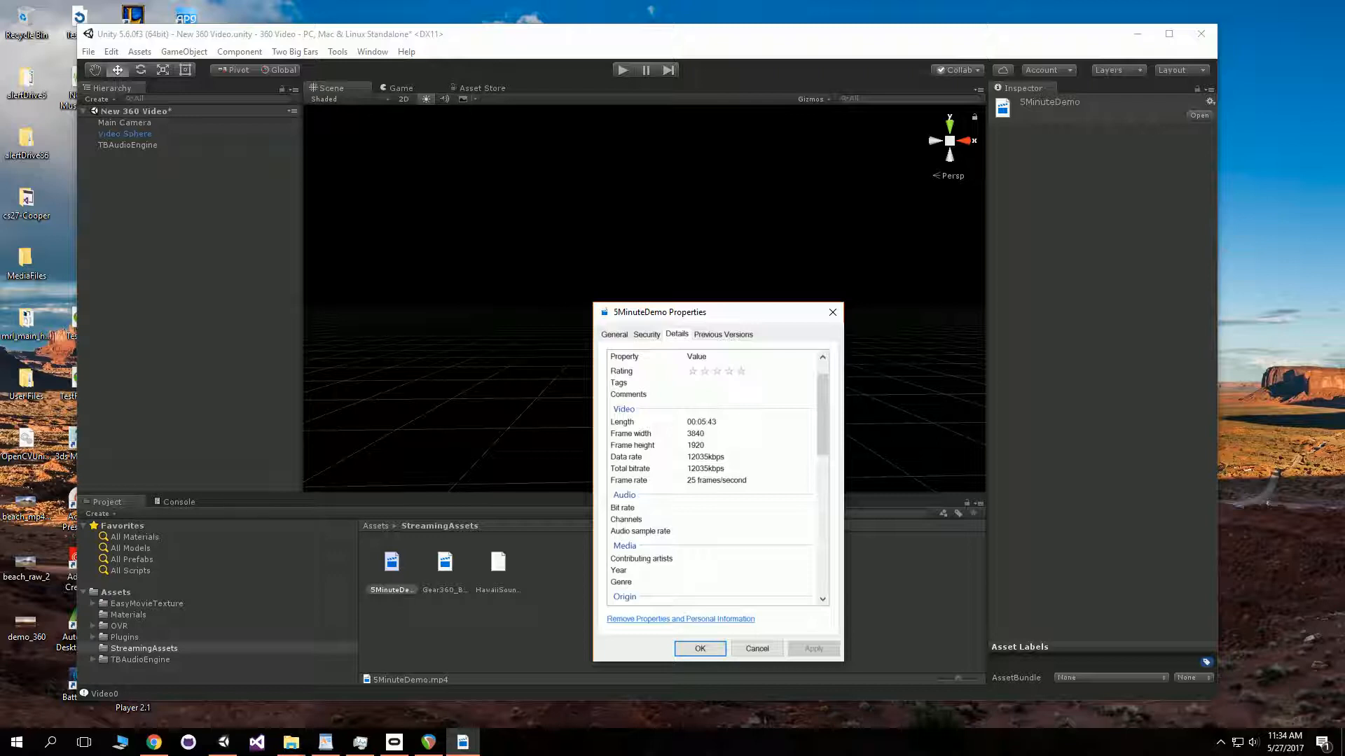
drag(822, 415, 822, 416)
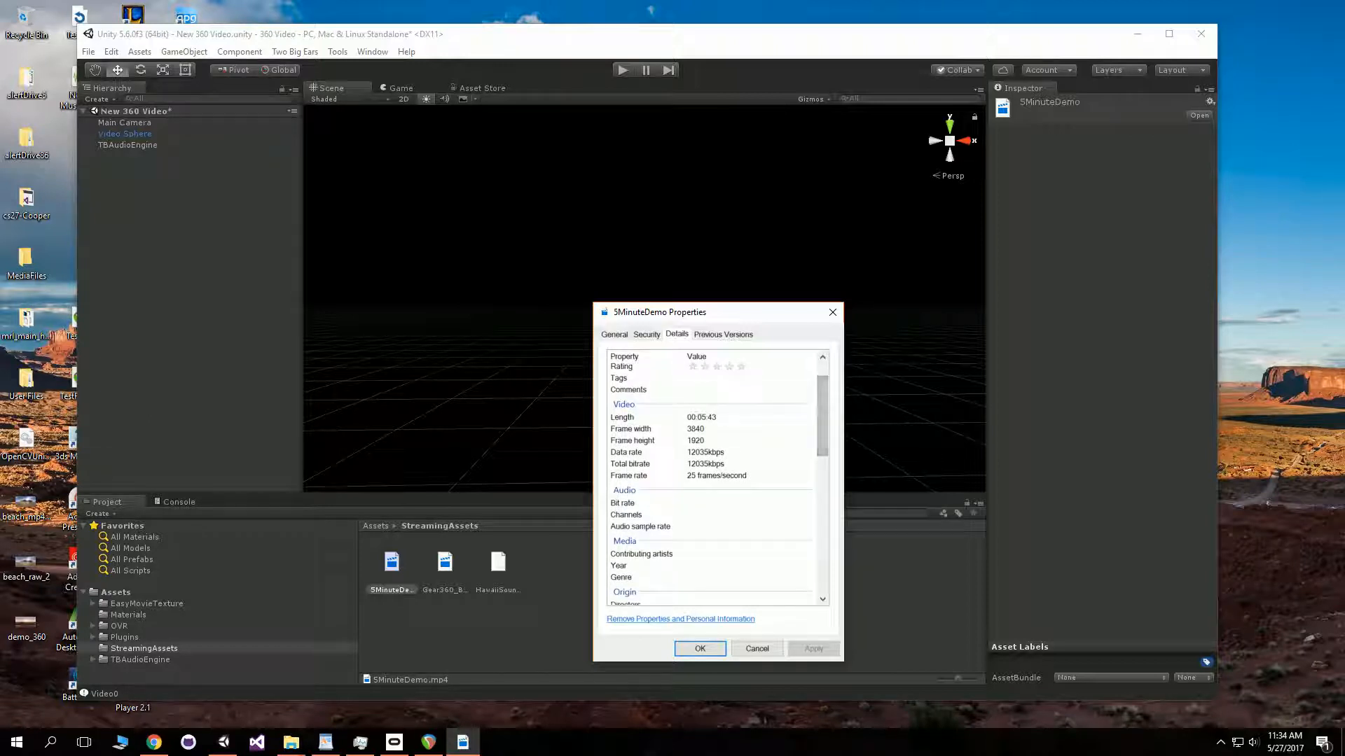
drag(822, 416, 822, 404)
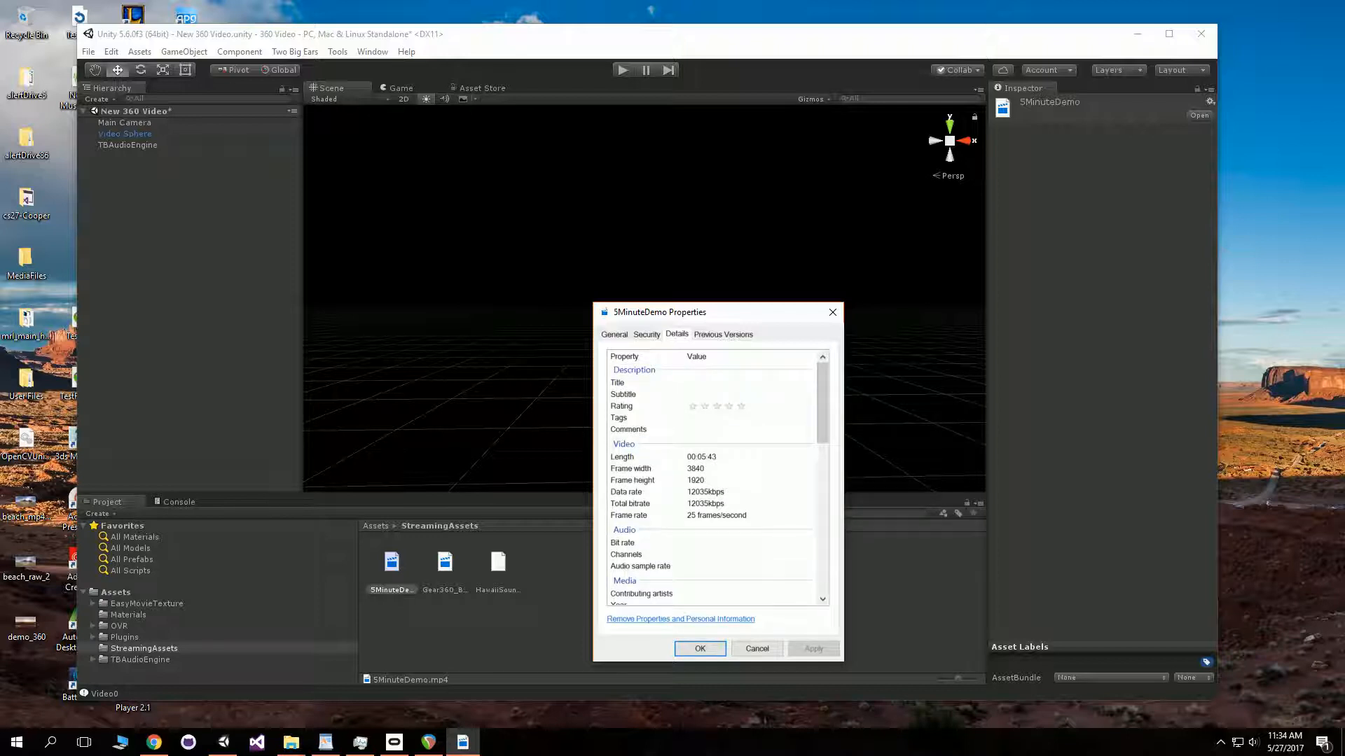
drag(822, 404, 822, 419)
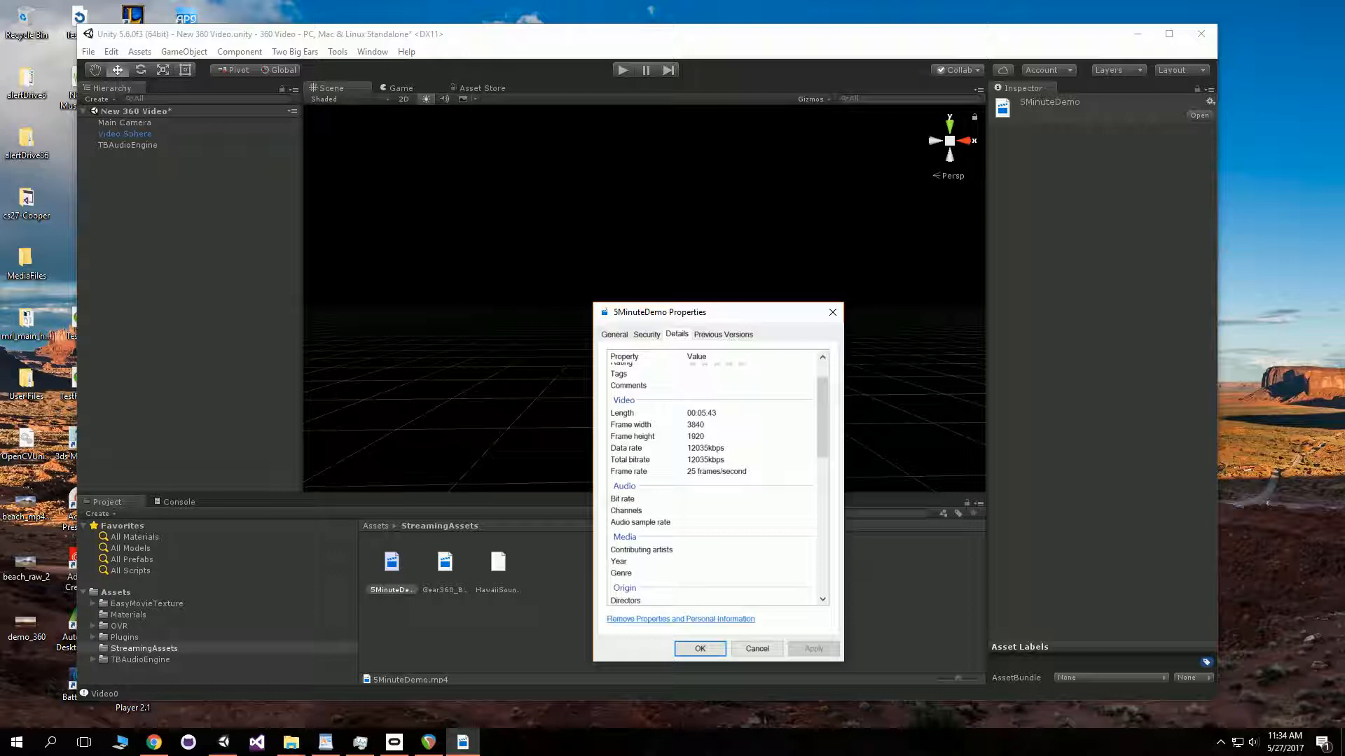
drag(822, 419, 822, 404)
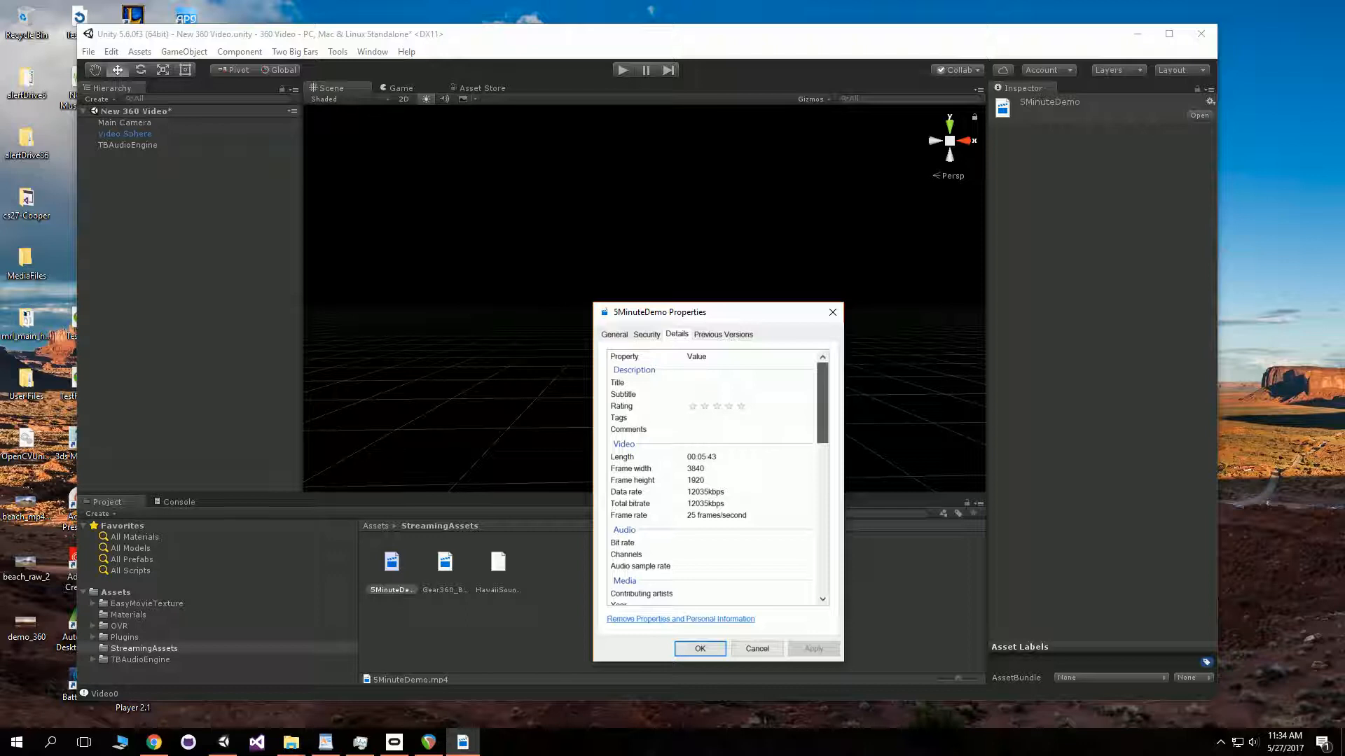
scroll(714, 483, down, 1)
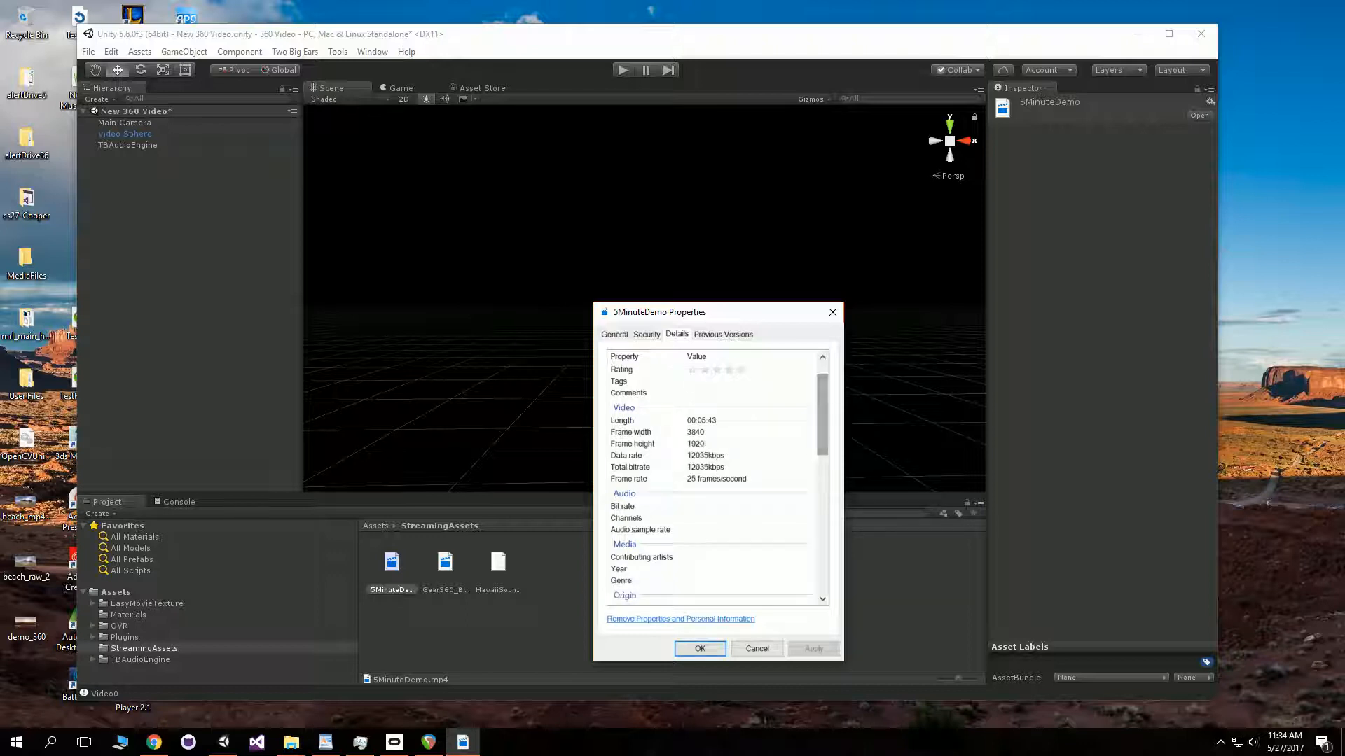
click(716, 479)
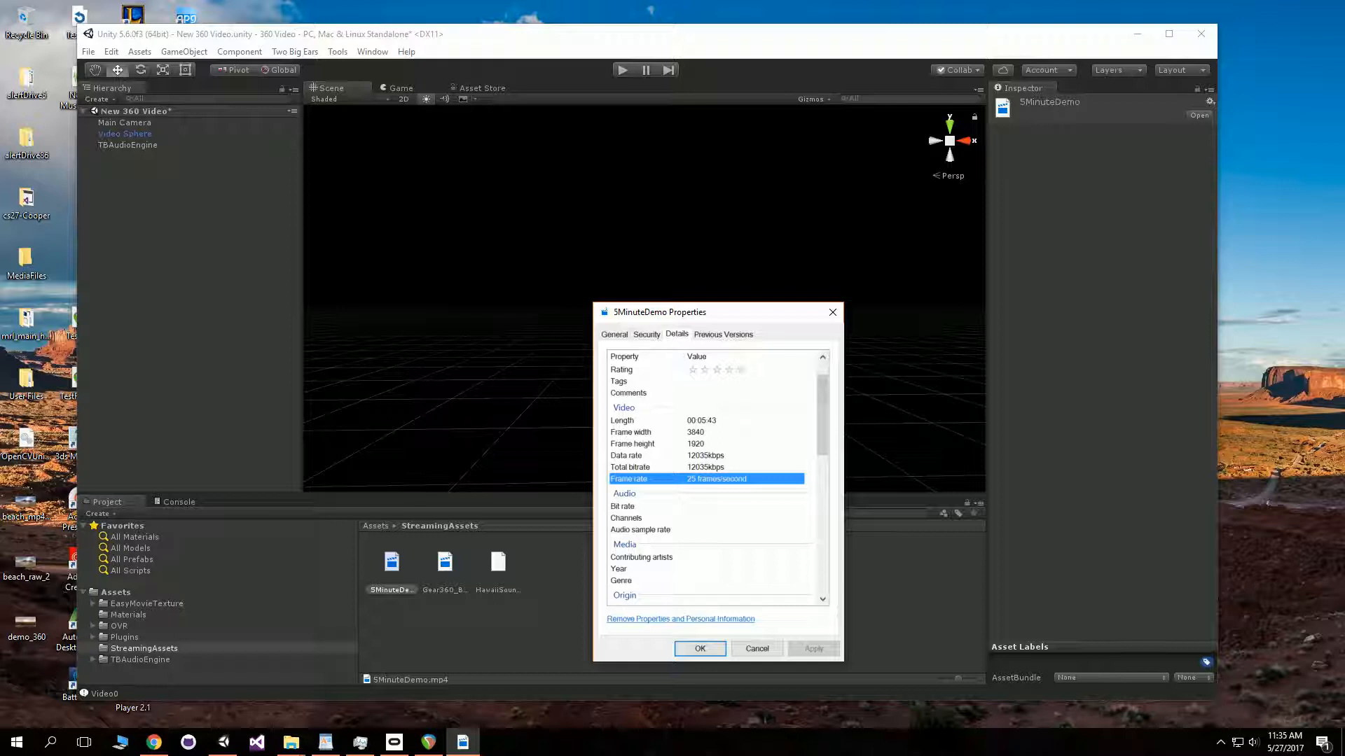
scroll(707, 483, up, 1)
drag(822, 403, 822, 405)
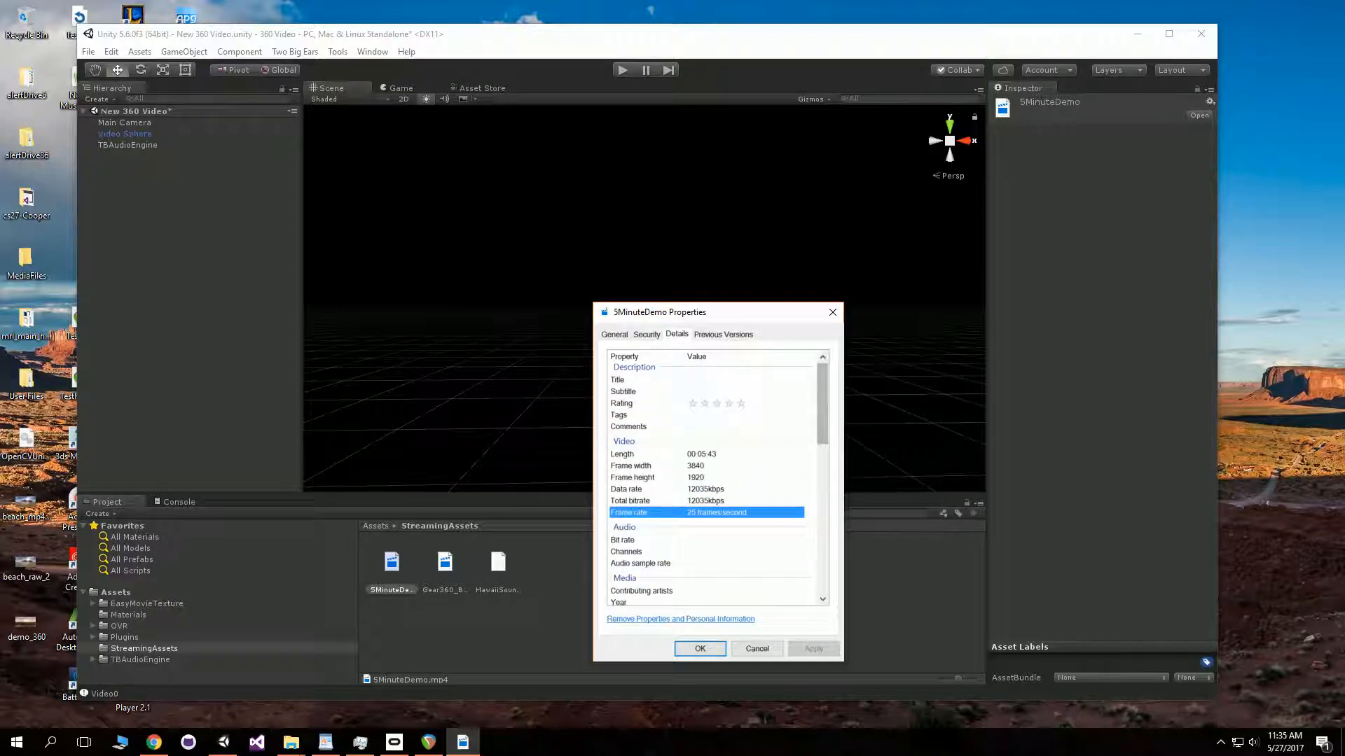
mouse_move(822, 404)
mouse_down()
mouse_move(822, 448)
mouse_move(822, 402)
mouse_up()
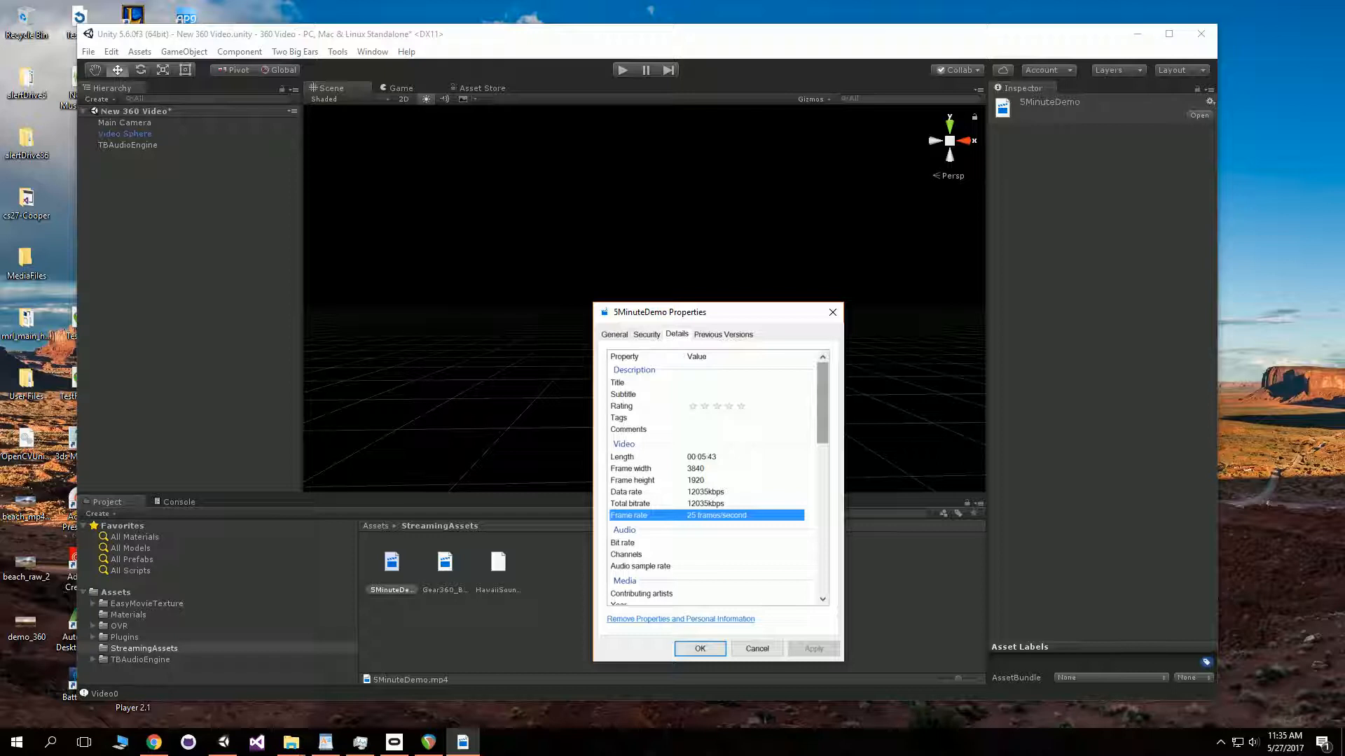
drag(822, 403, 822, 403)
drag(823, 402, 823, 402)
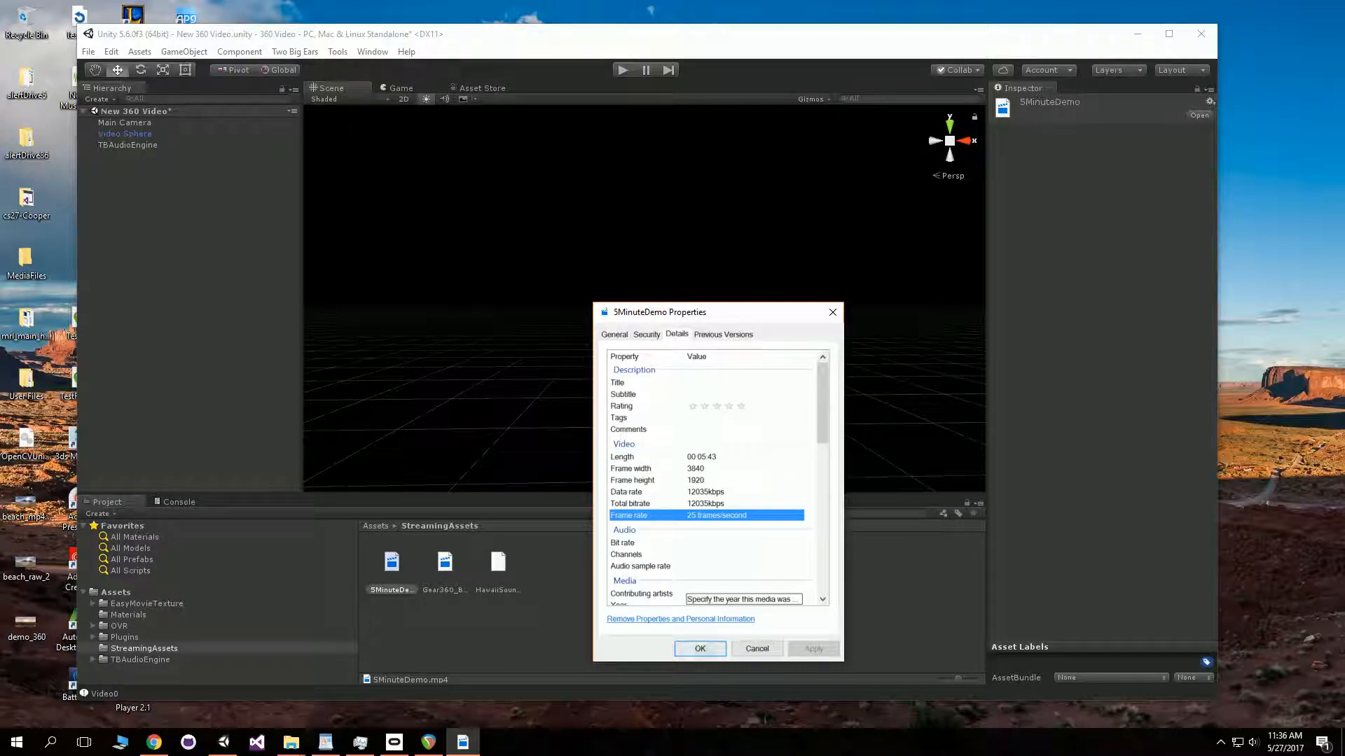
click(700, 648)
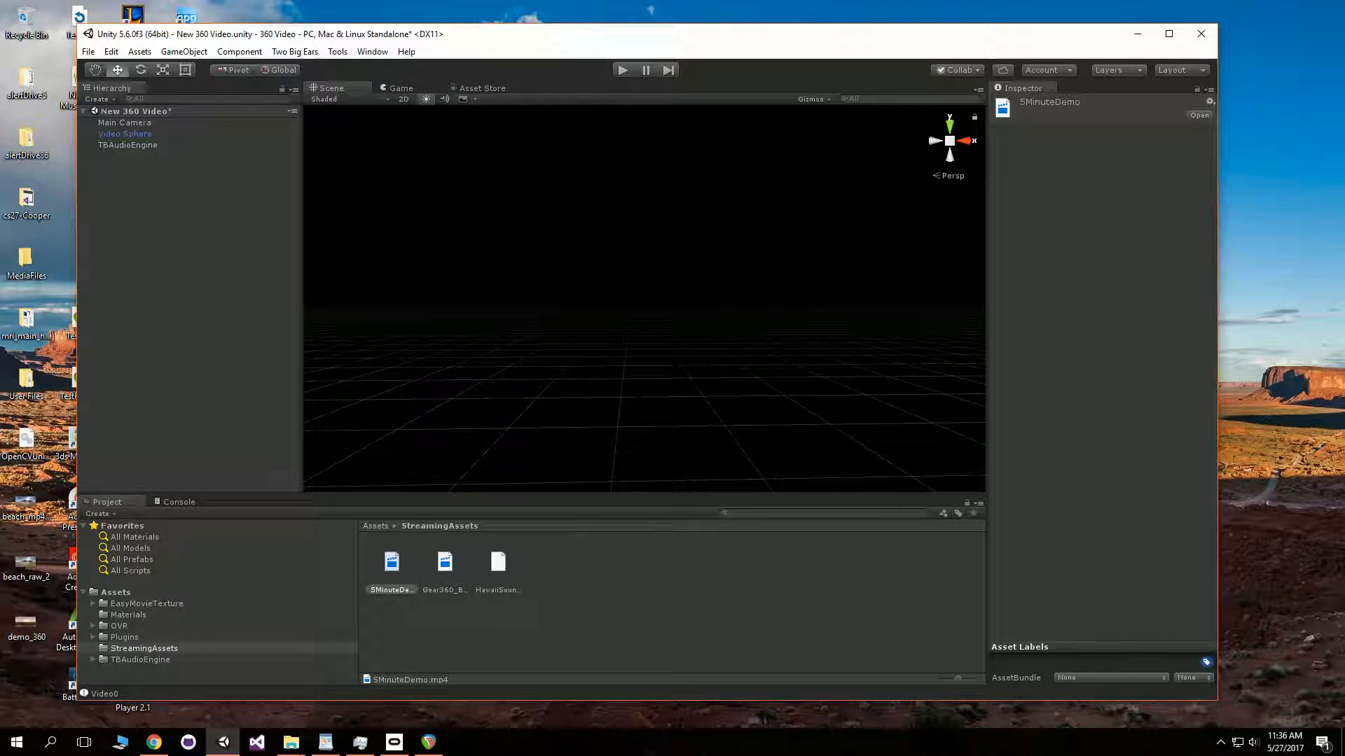
- Add the open scene to the build and build the PC standalone player as HawaiiNoMusic on StorageFast (A:)
click(88, 52)
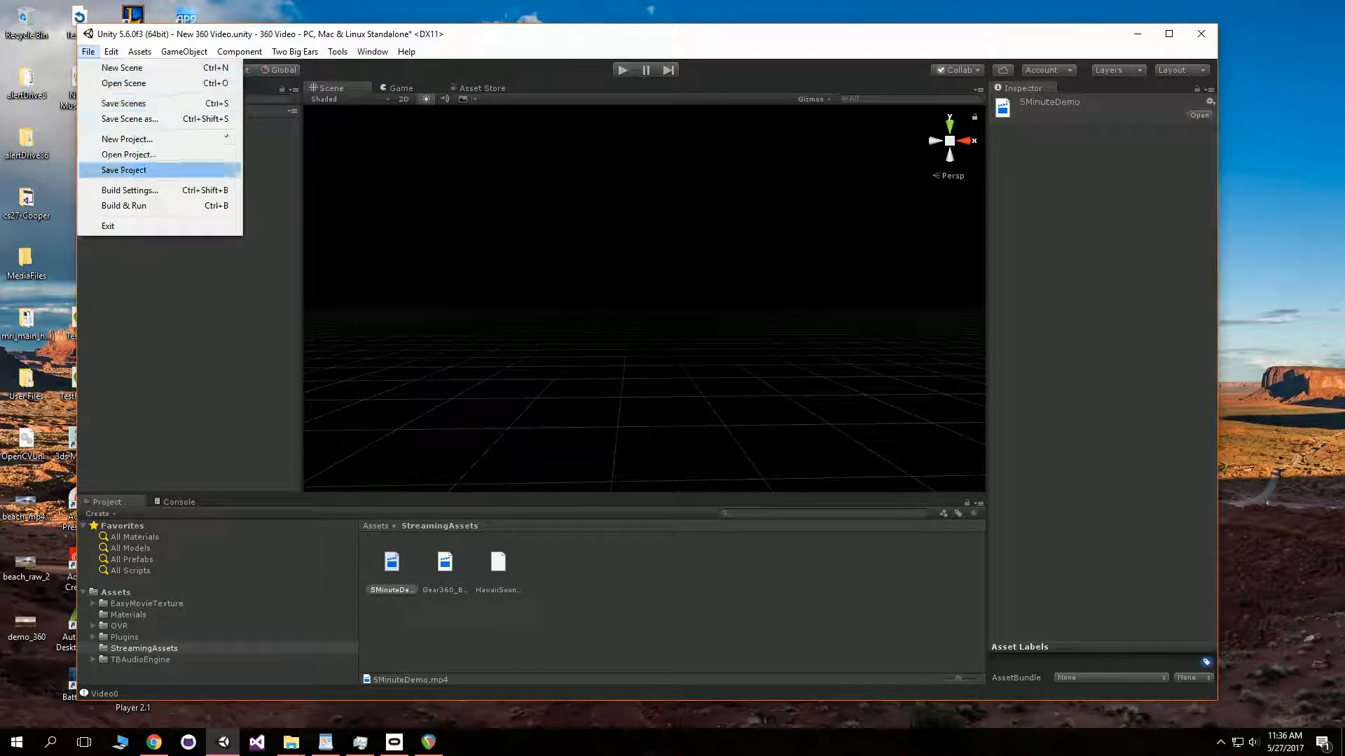
click(130, 189)
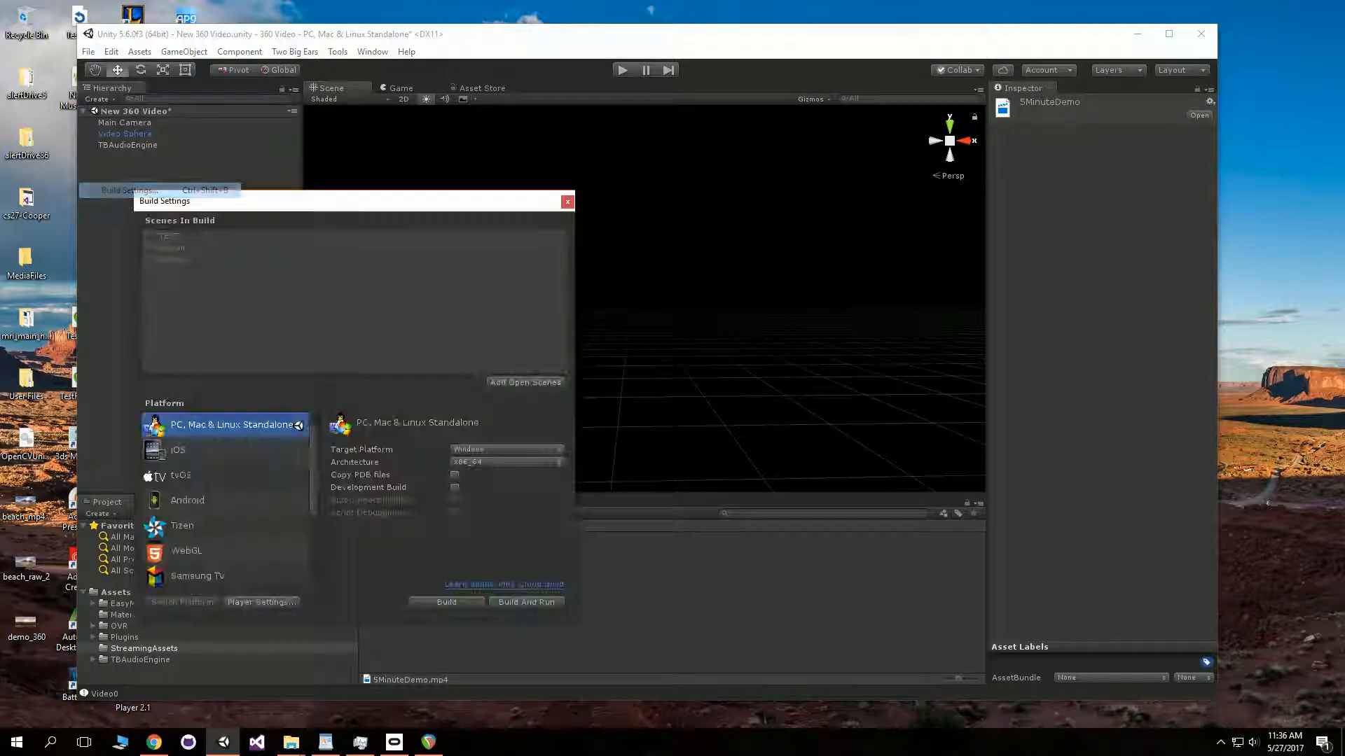
drag(270, 201, 653, 175)
click(908, 356)
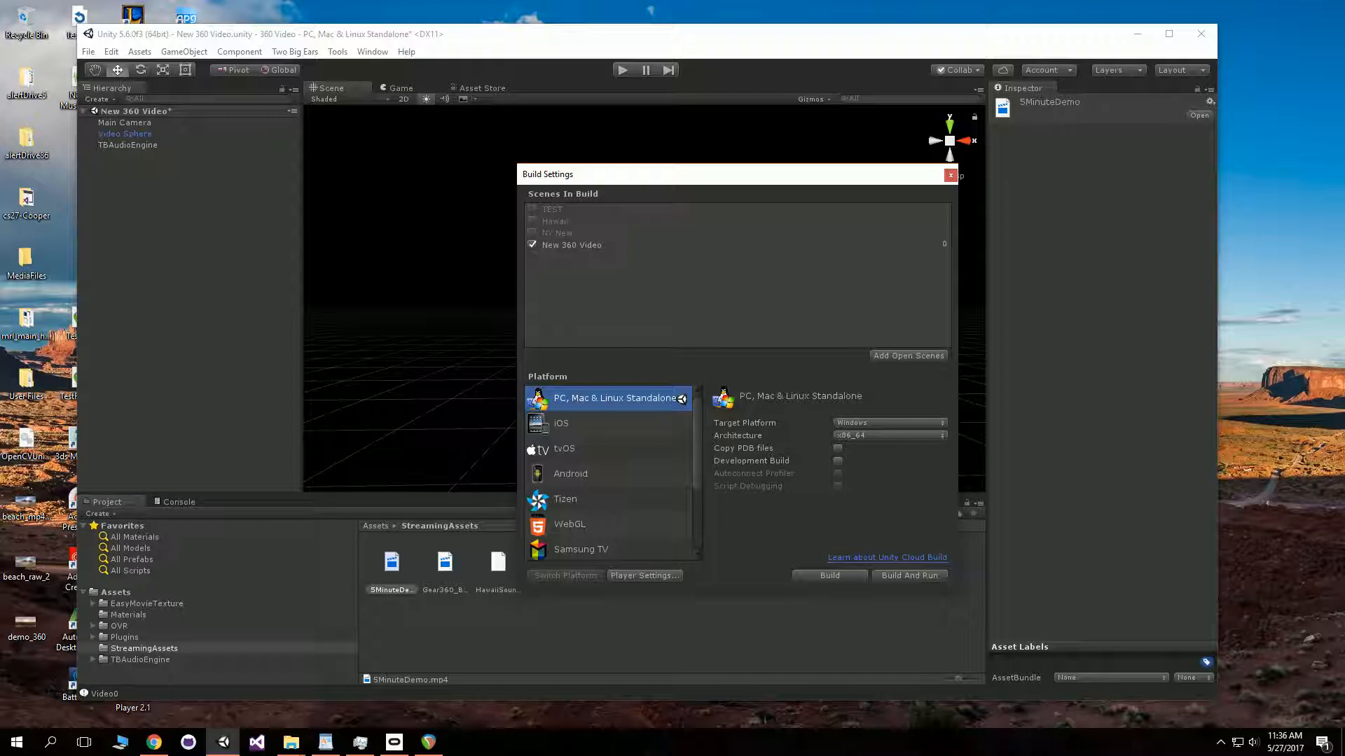
click(889, 423)
click(889, 438)
click(829, 575)
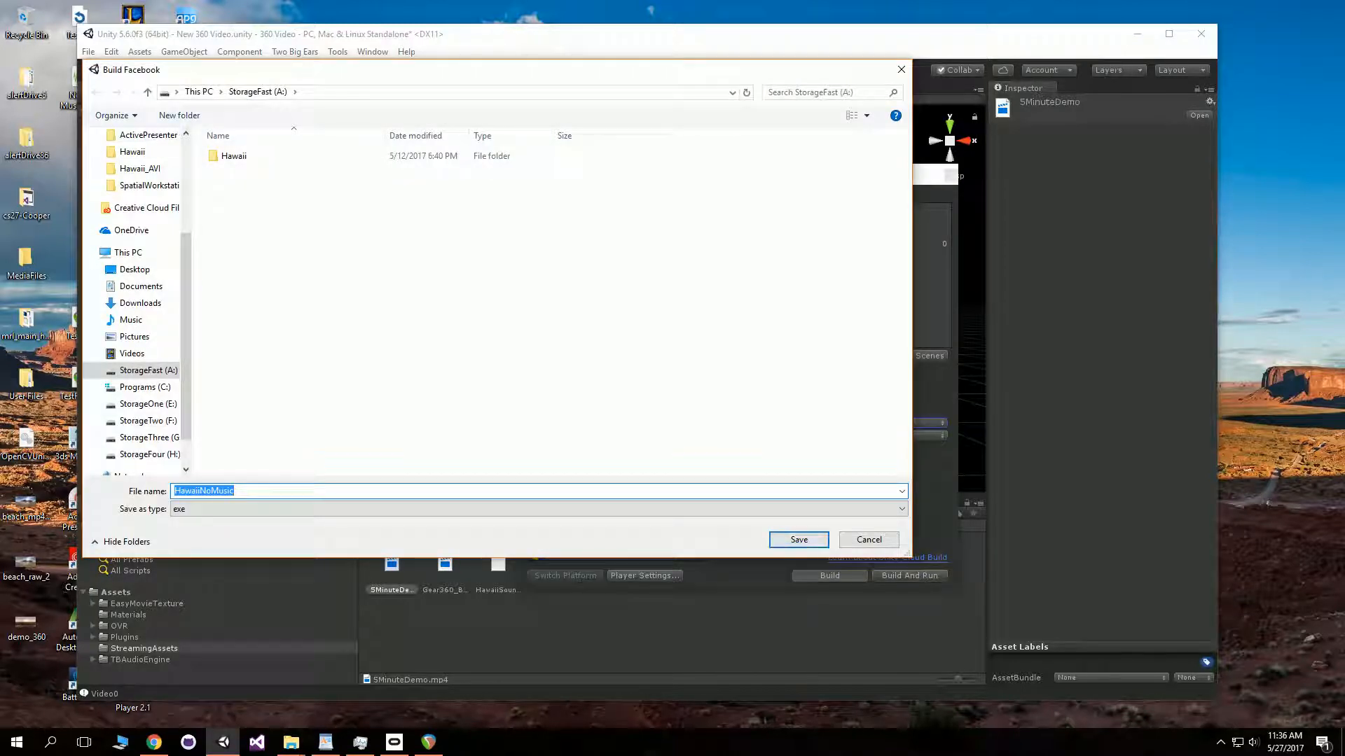
key(Return)
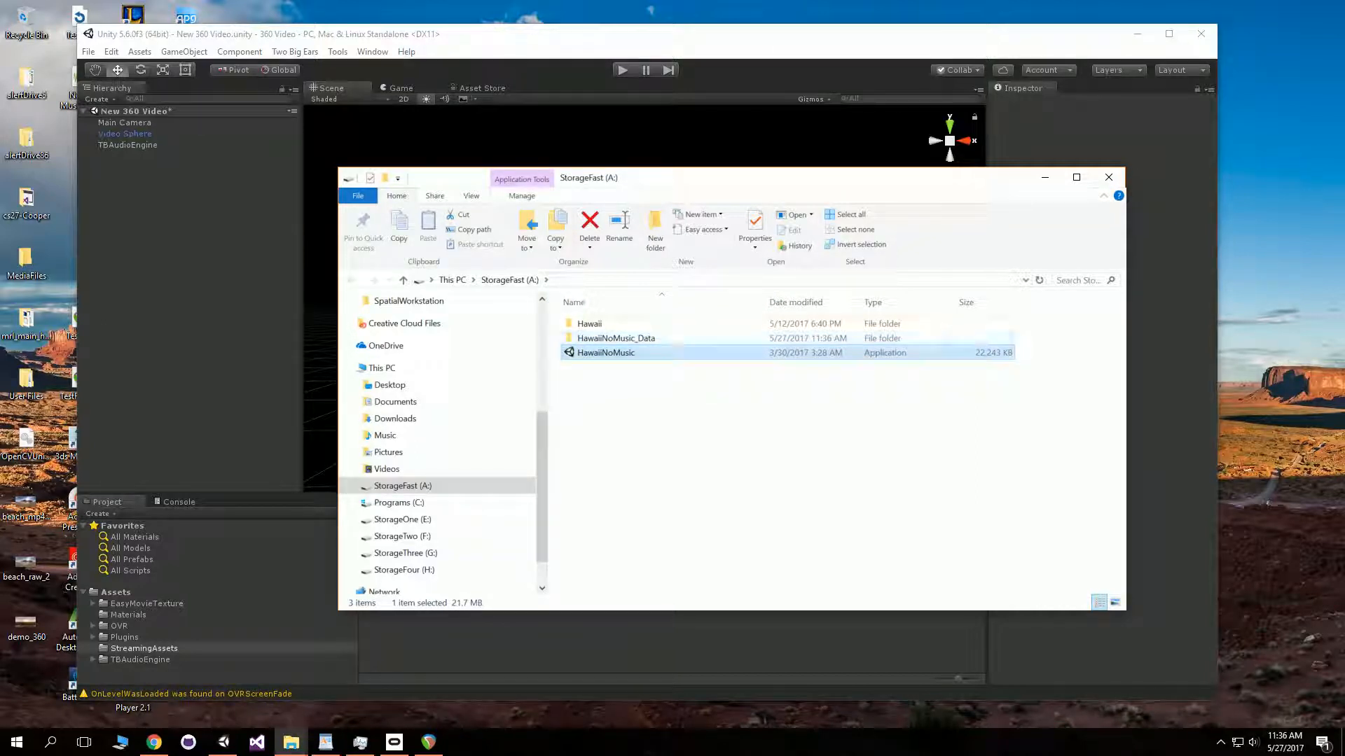
click(647, 341)
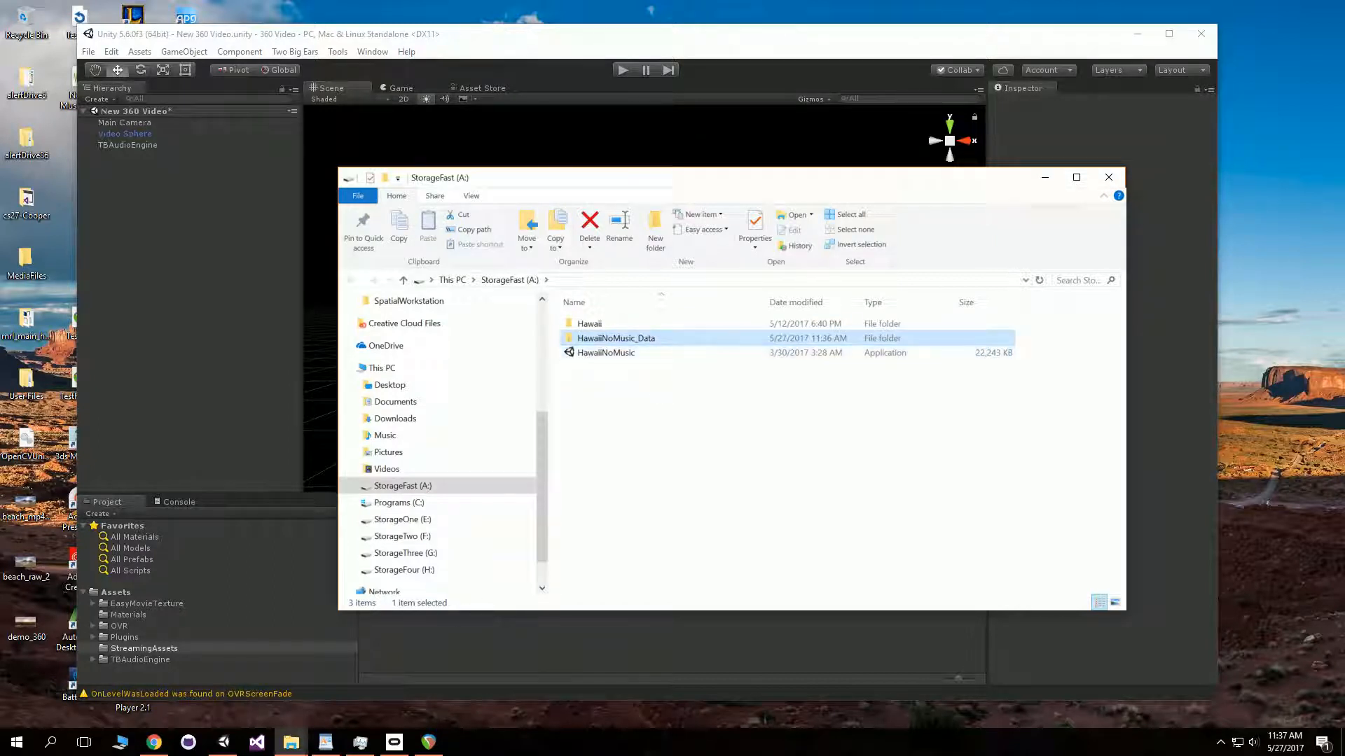
click(648, 353)
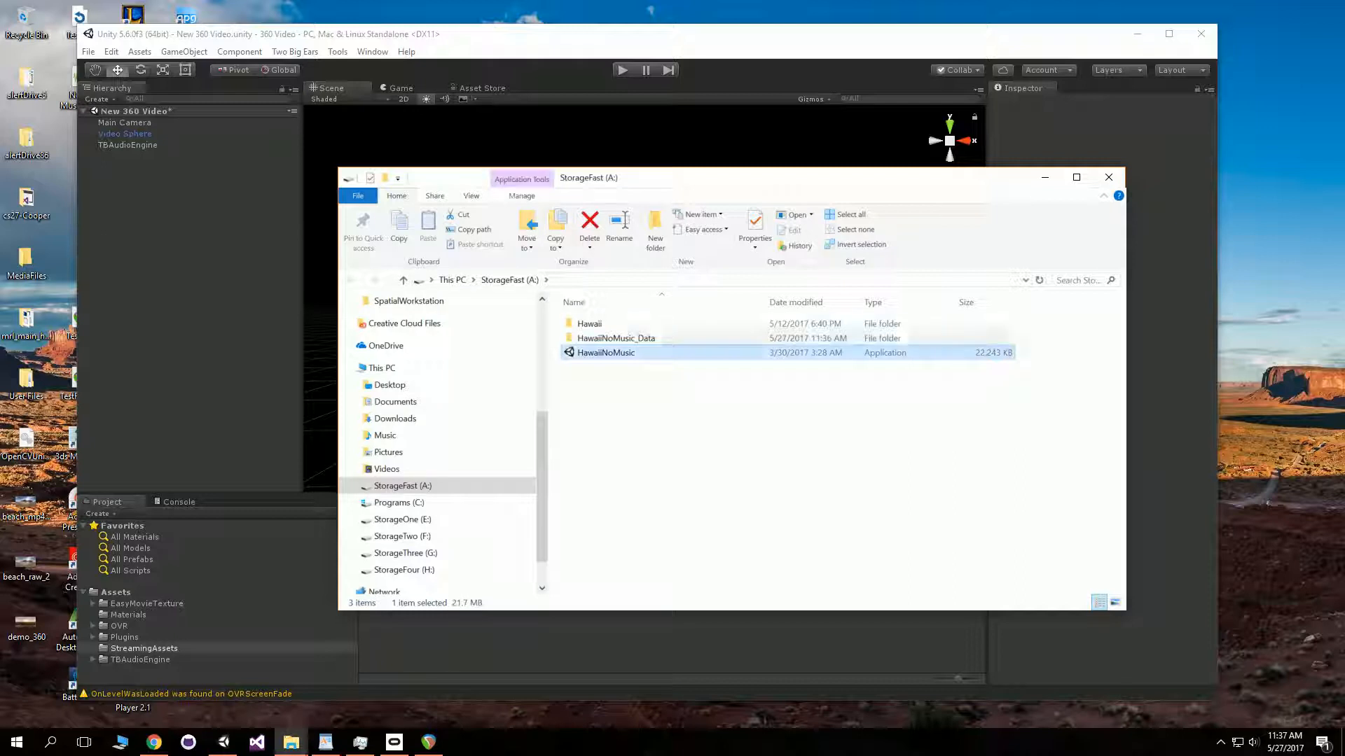
click(648, 338)
click(648, 353)
click(648, 339)
click(648, 353)
click(648, 339)
click(645, 353)
click(646, 339)
click(644, 325)
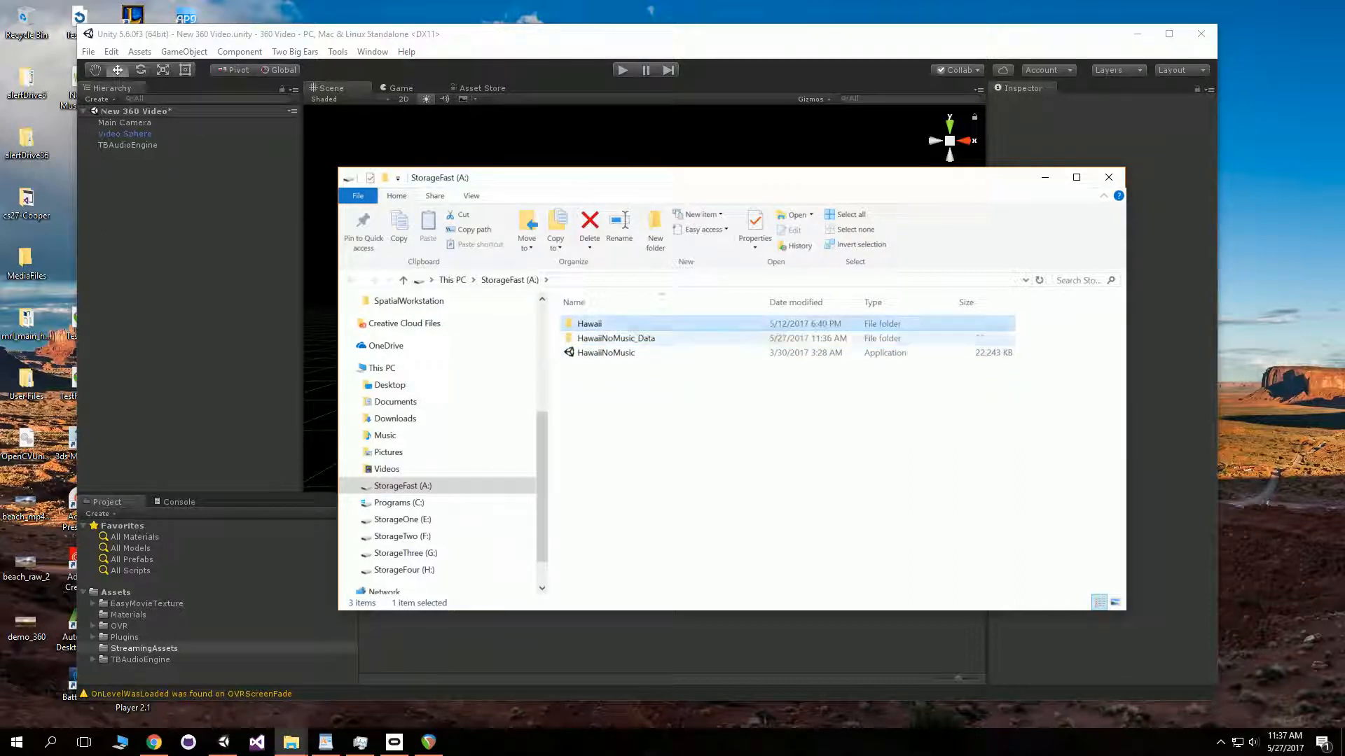
click(645, 337)
click(644, 353)
click(645, 339)
click(644, 353)
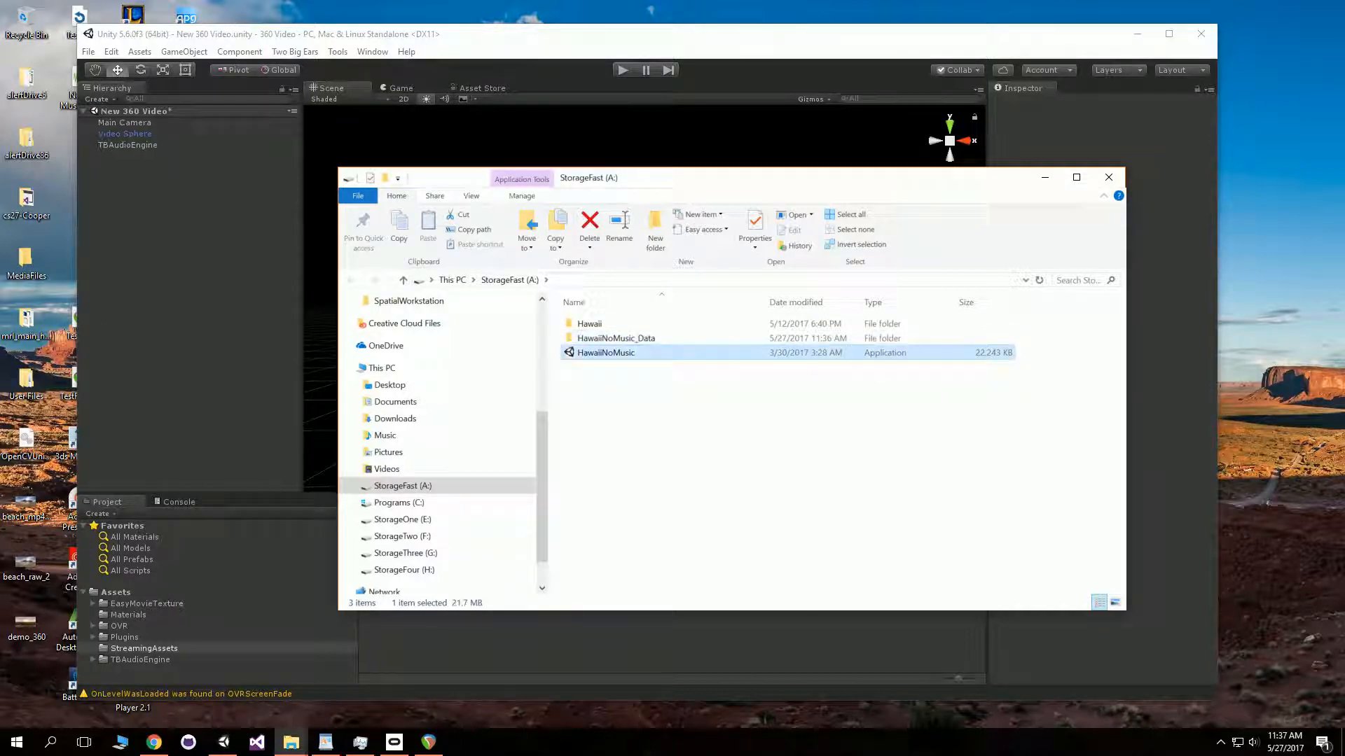
- Launch the built HawaiiNoMusic application to test the 360 video with audio
double_click(644, 353)
click(738, 508)
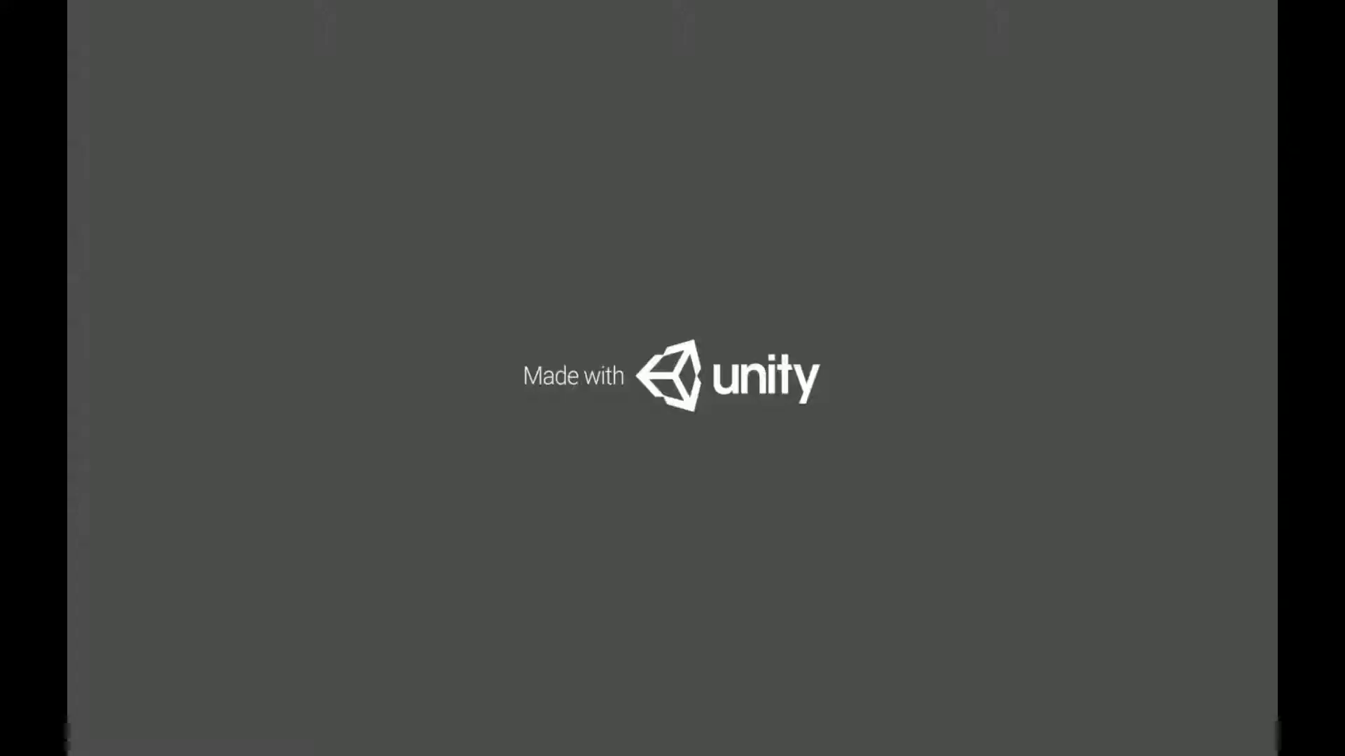